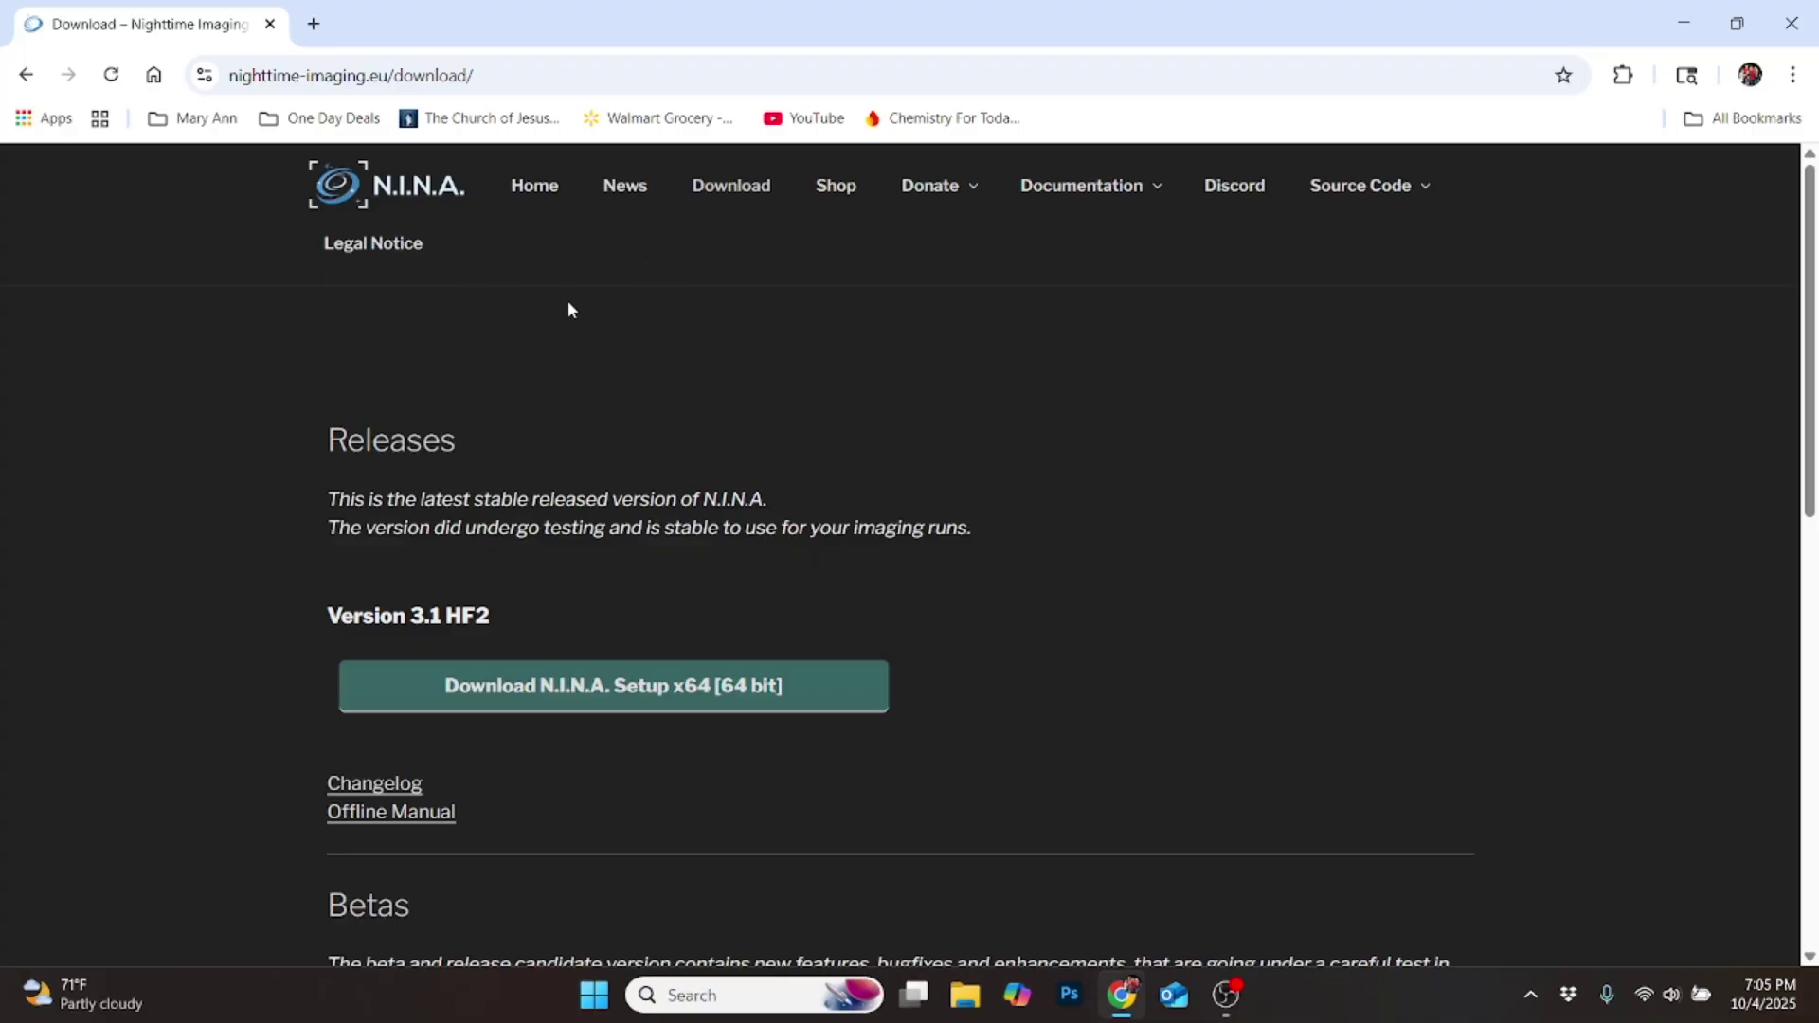
- Search the web for 'nina' and open the N.I.N.A. download page
{"action": "left_click", "coordinate": [497, 75]}
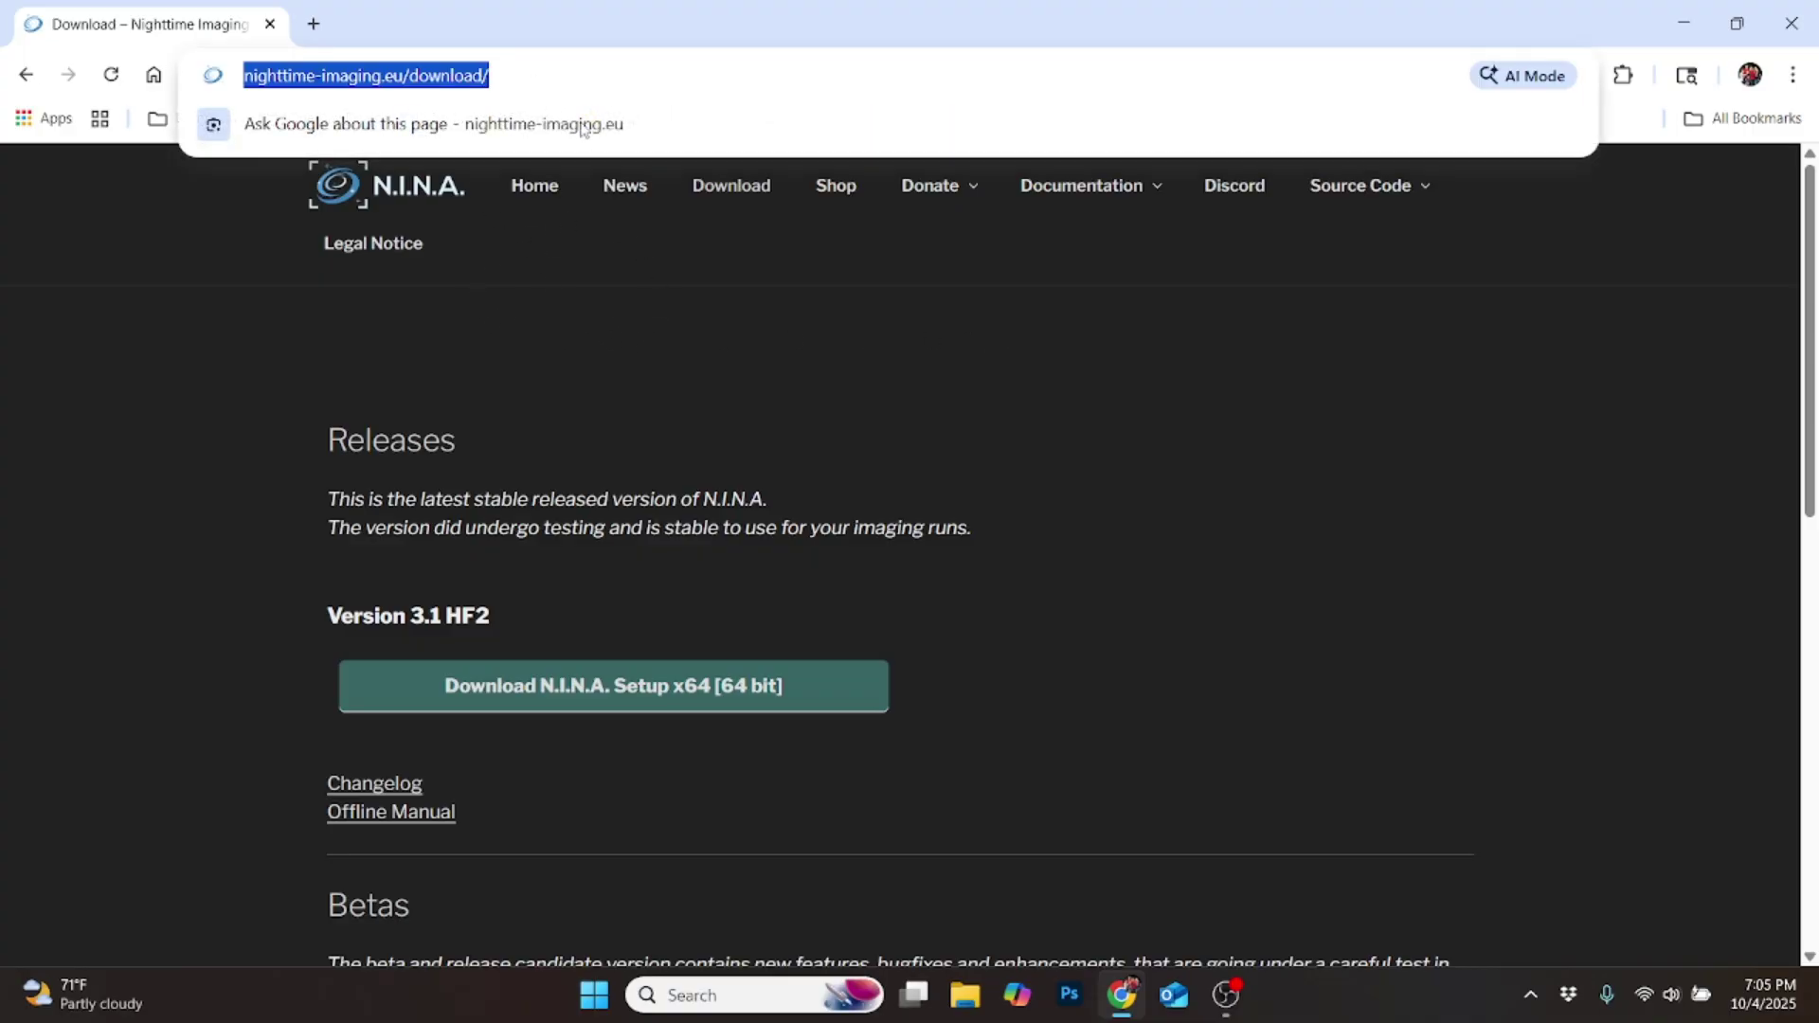
{"action": "type", "text": "nina"}
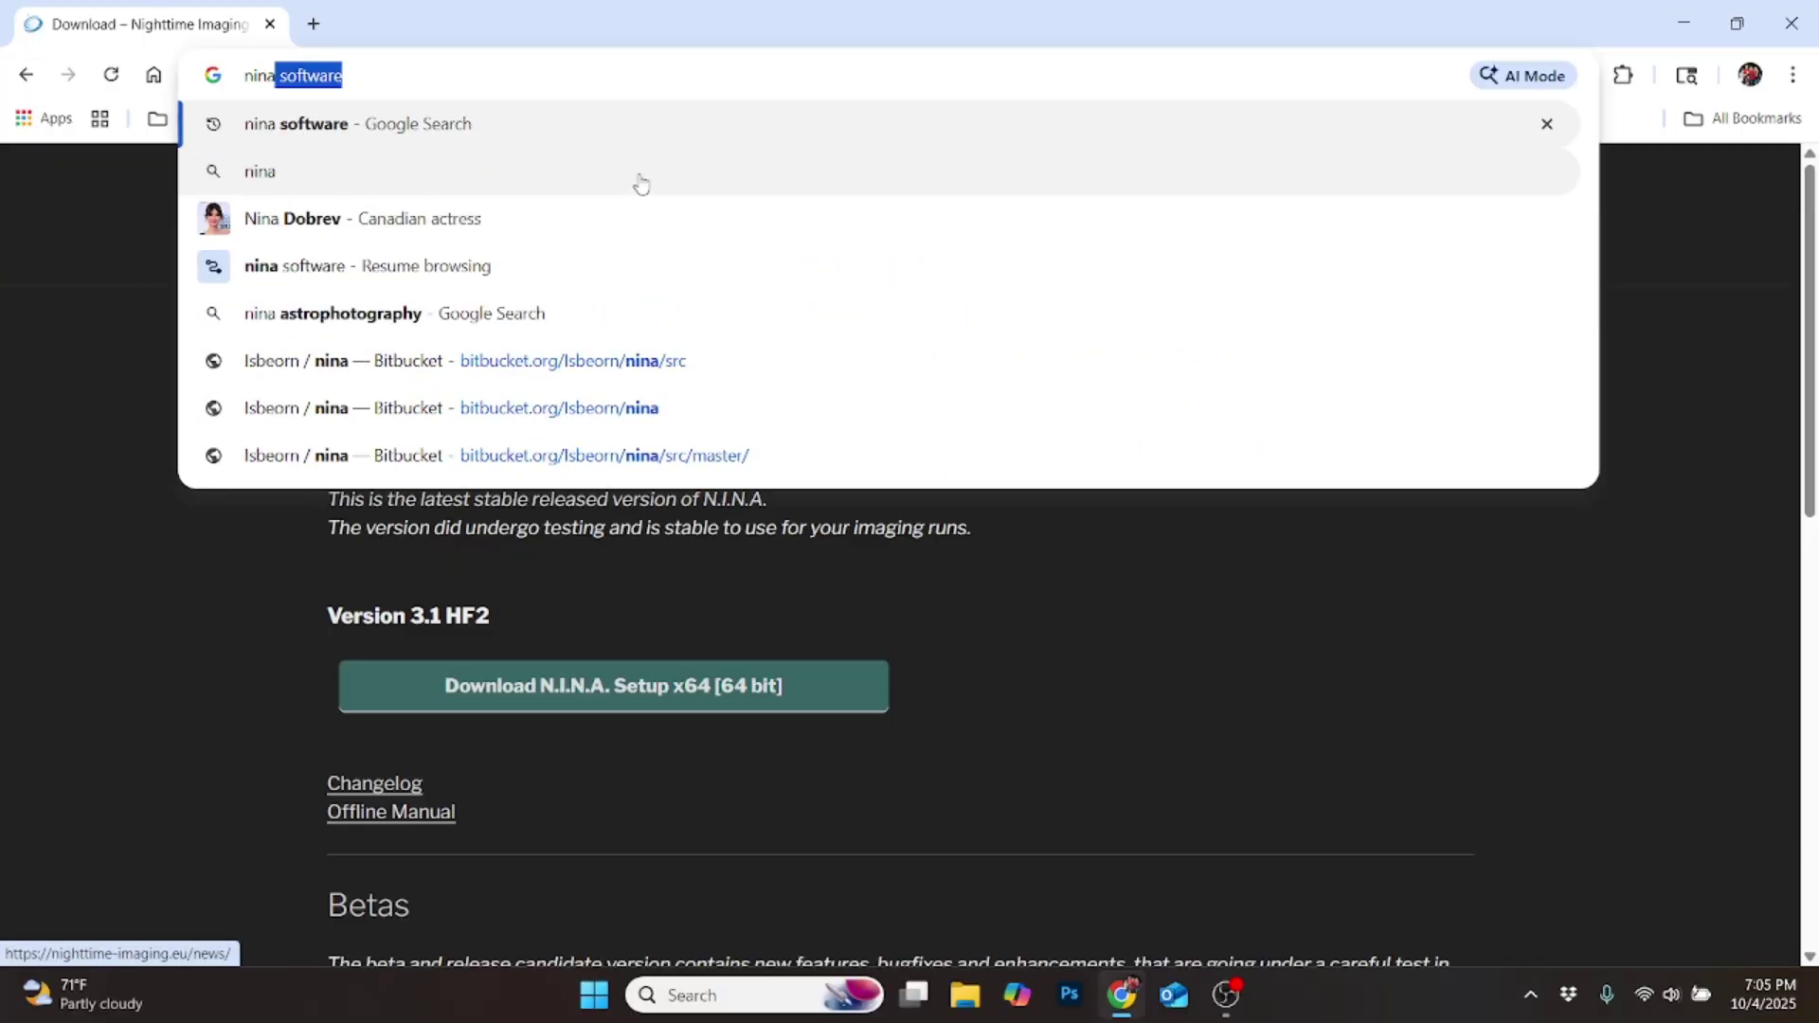
{"action": "key", "text": "Return"}
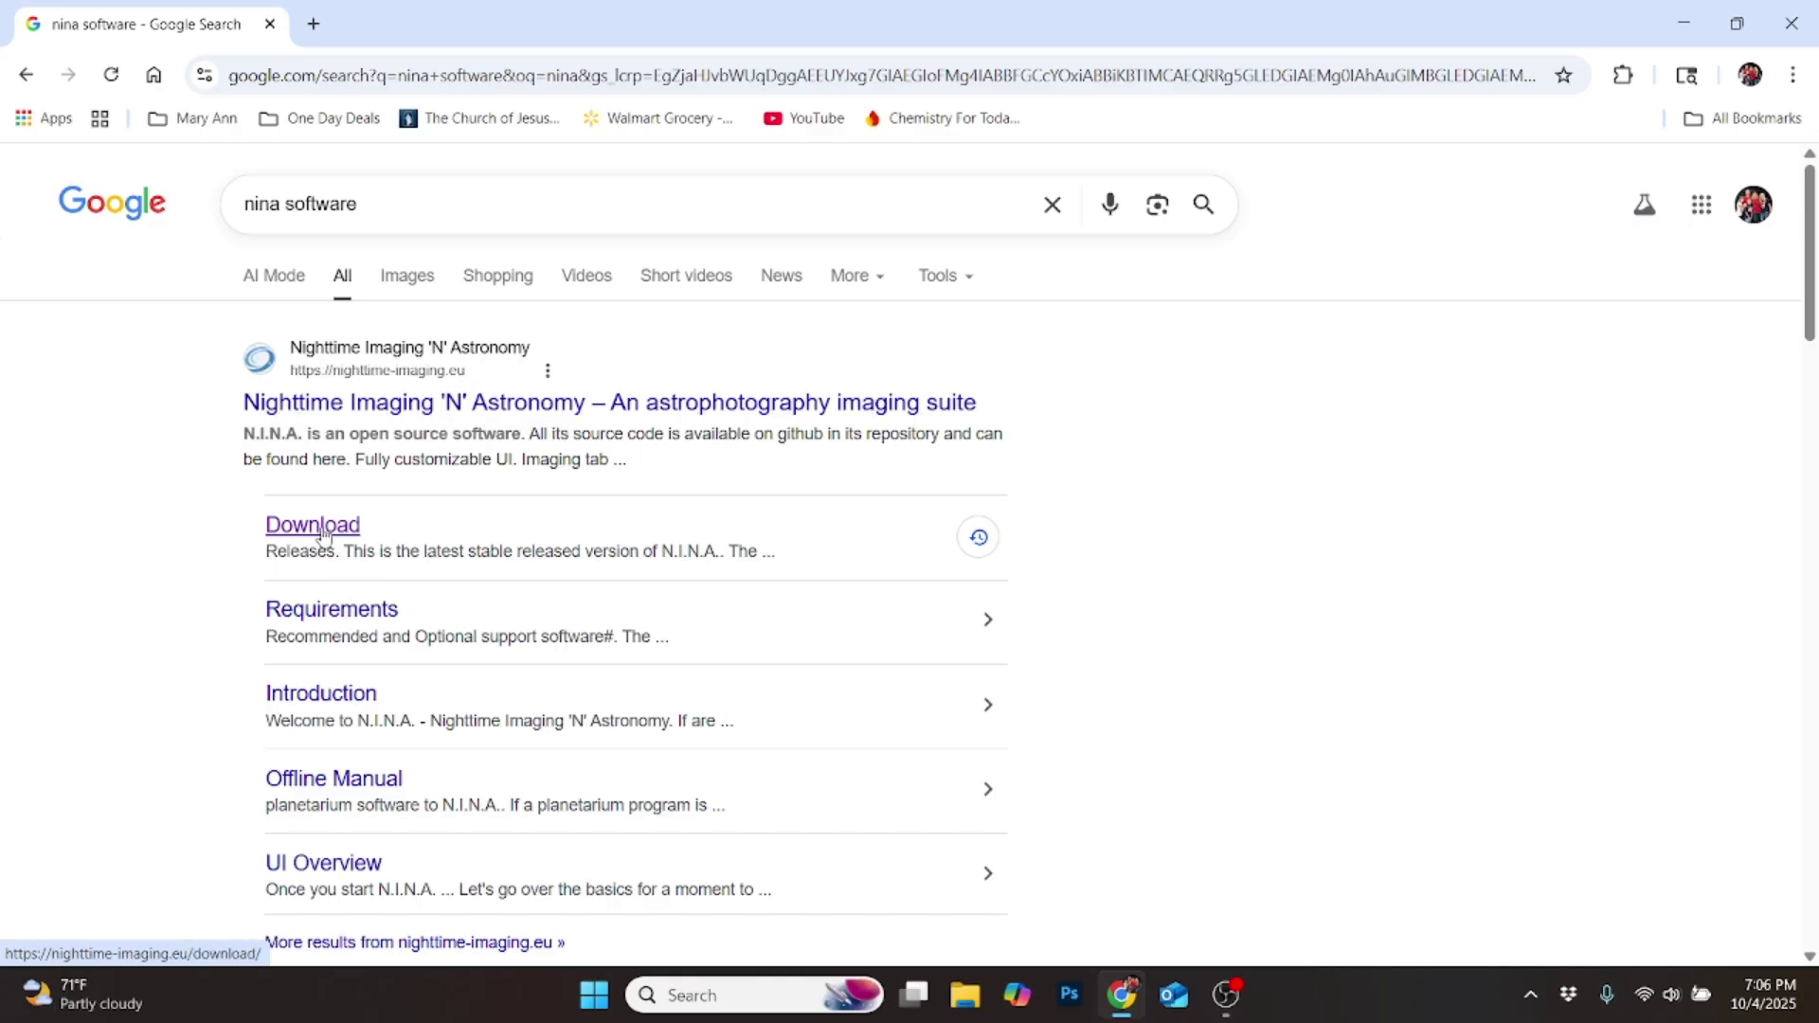
{"action": "left_click", "coordinate": [321, 532]}
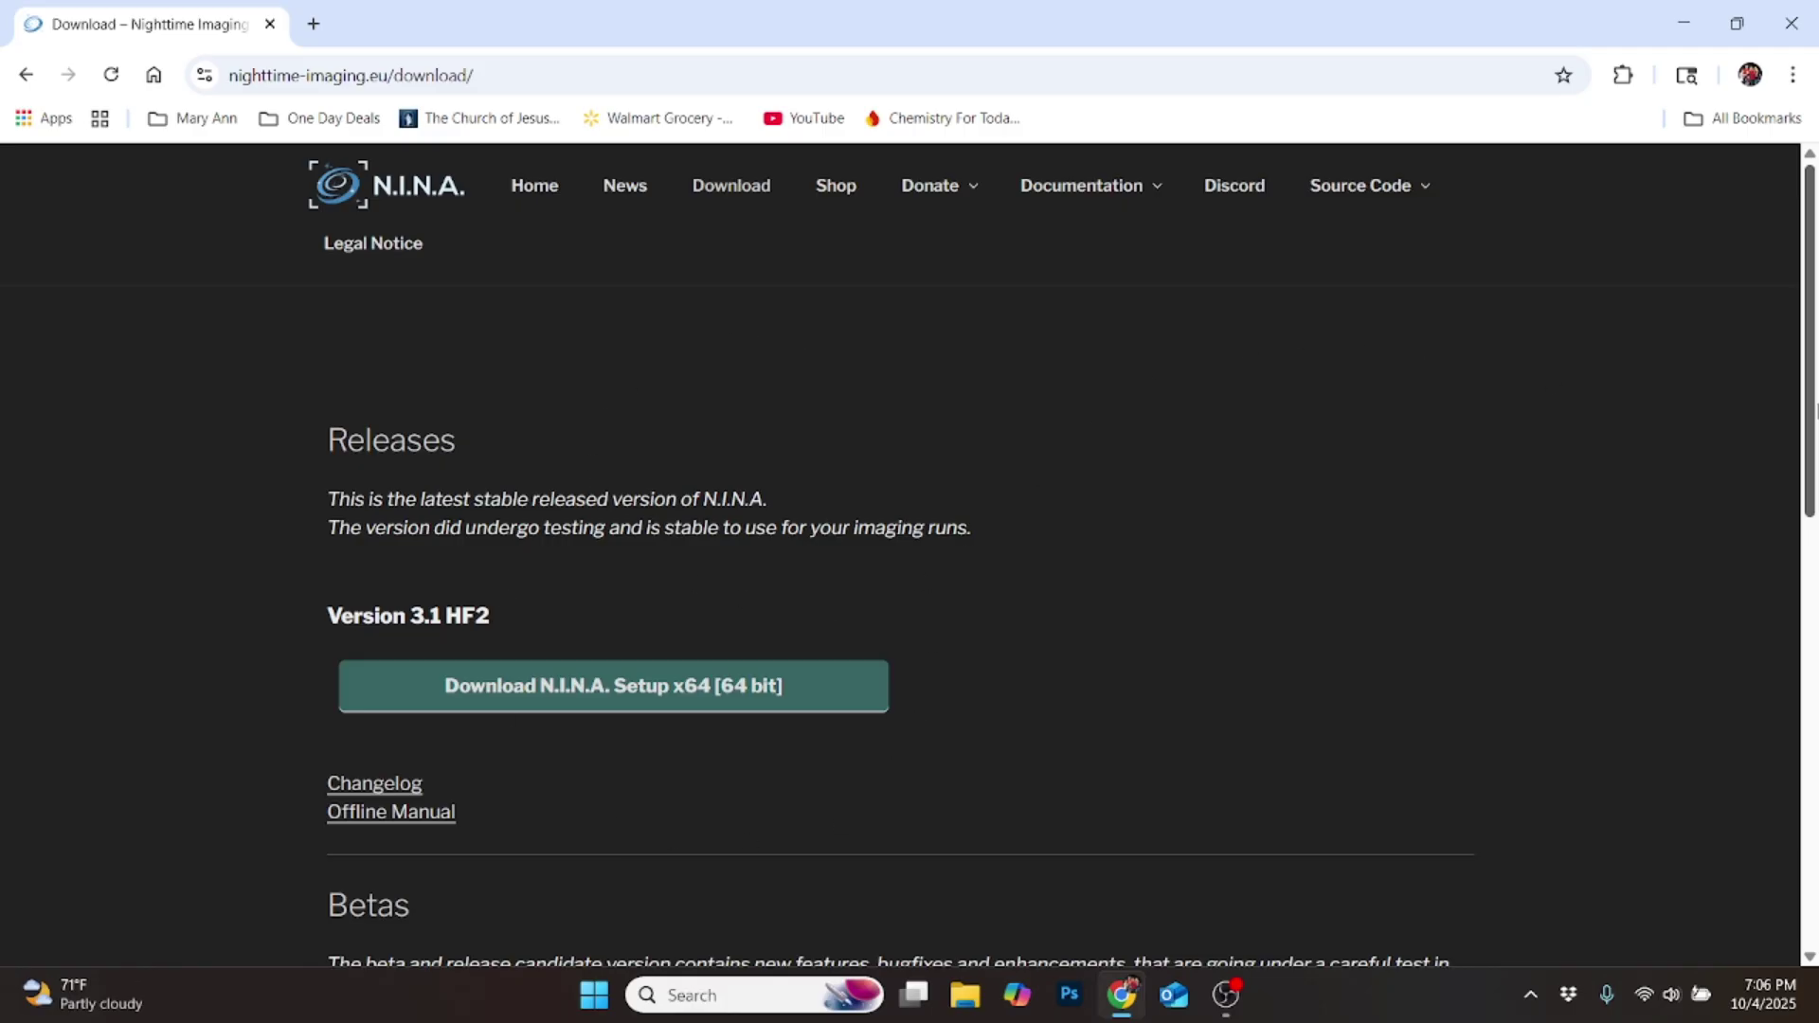
- Download the N.I.N.A. Setup x64 installer and show the open and recently closed tabs list
{"action": "left_click_drag", "start_coordinate": [1814, 413], "coordinate": [1749, 374]}
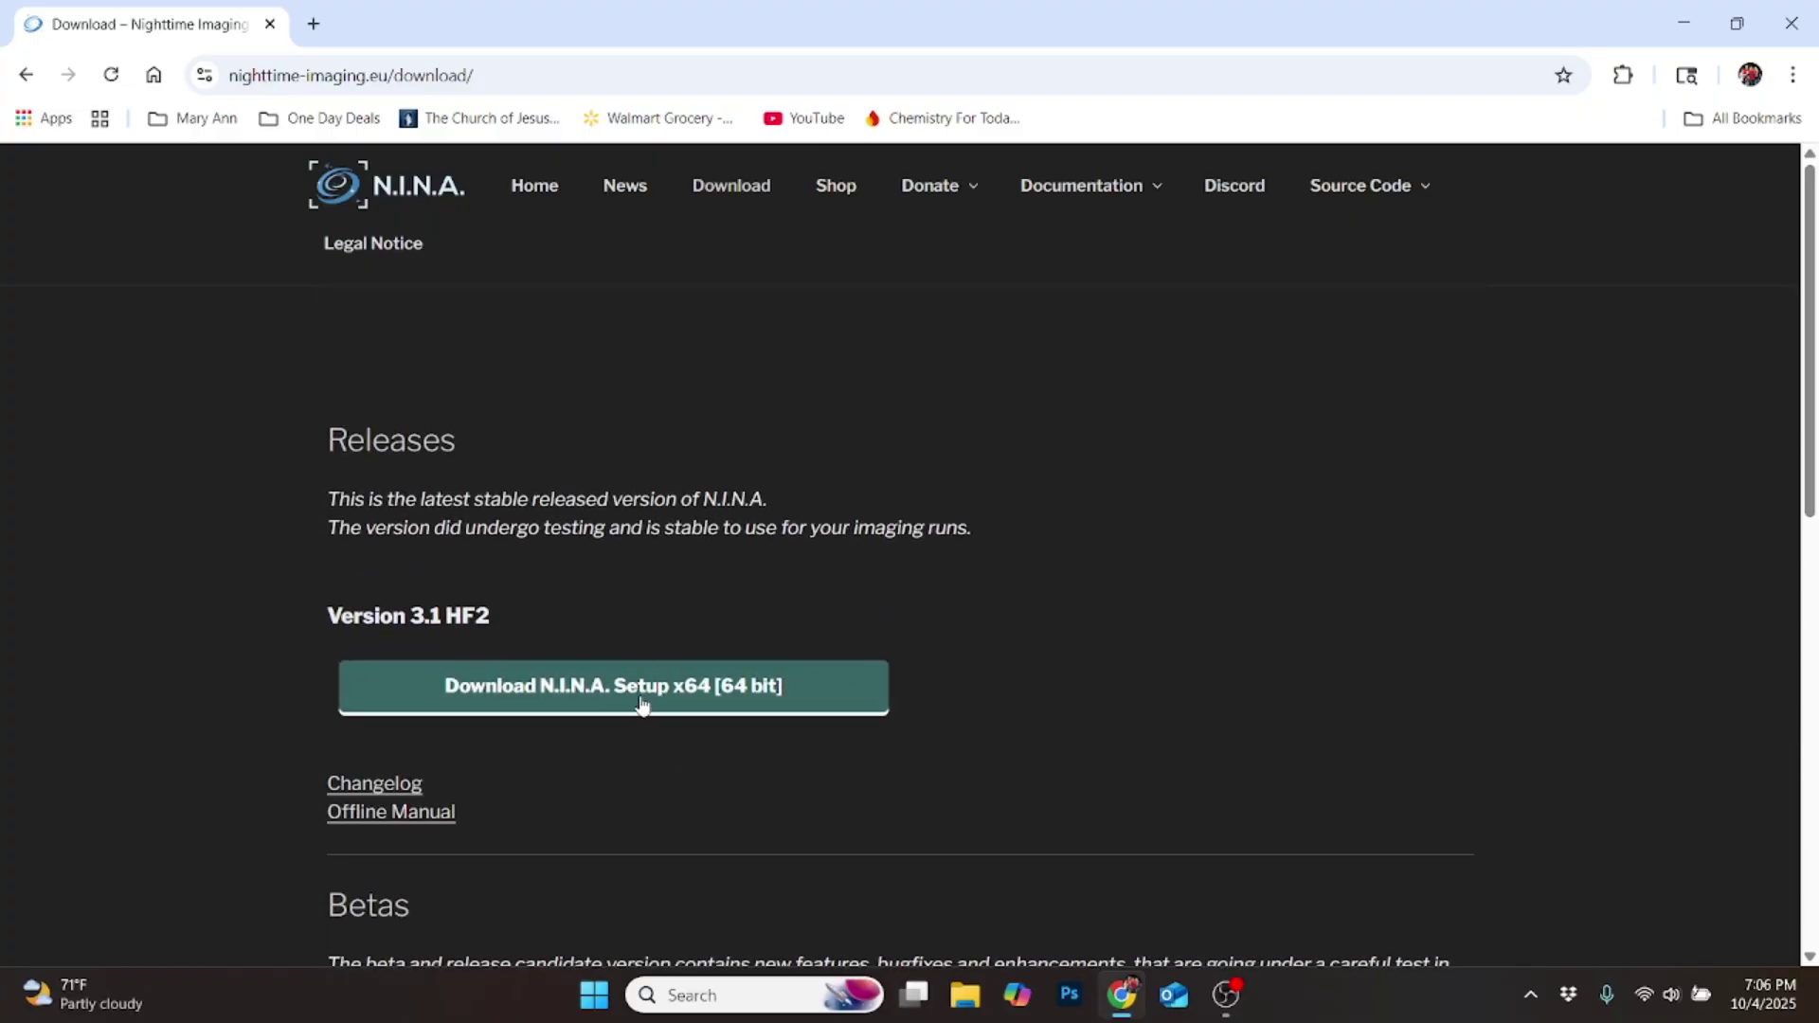
{"action": "left_click", "coordinate": [582, 695]}
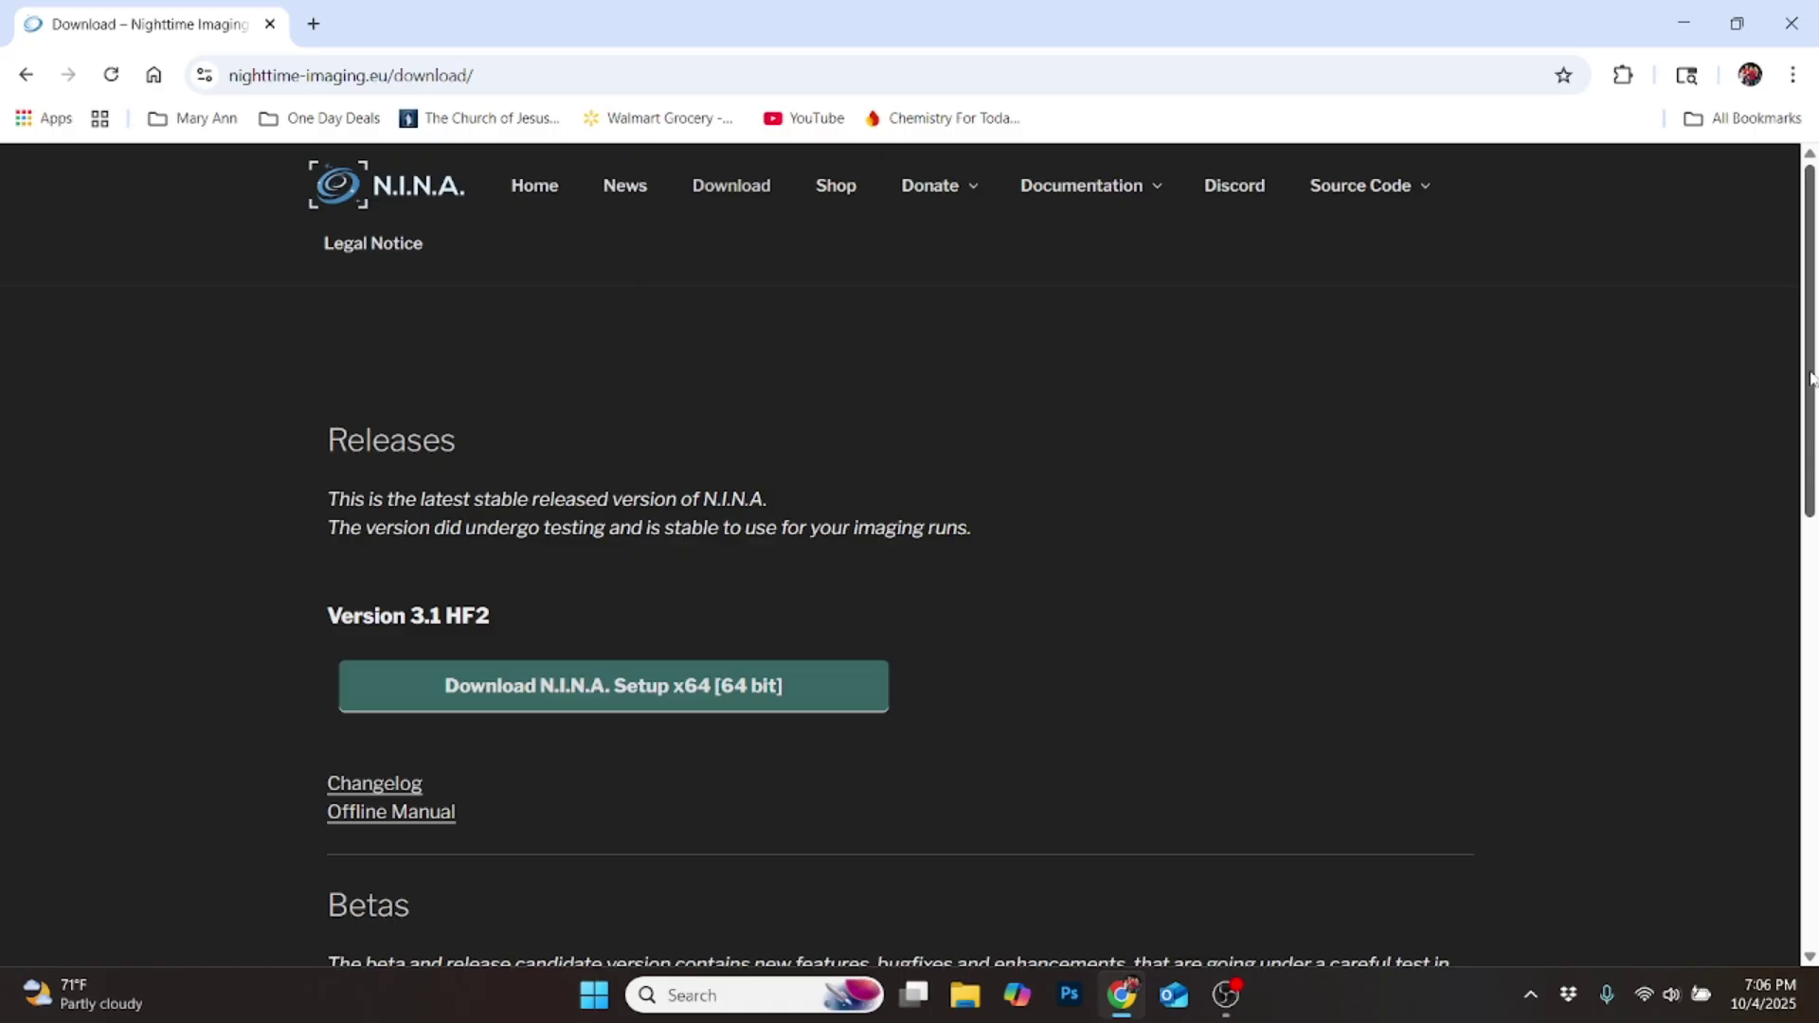
{"action": "left_click_drag", "start_coordinate": [1812, 379], "coordinate": [1741, 369]}
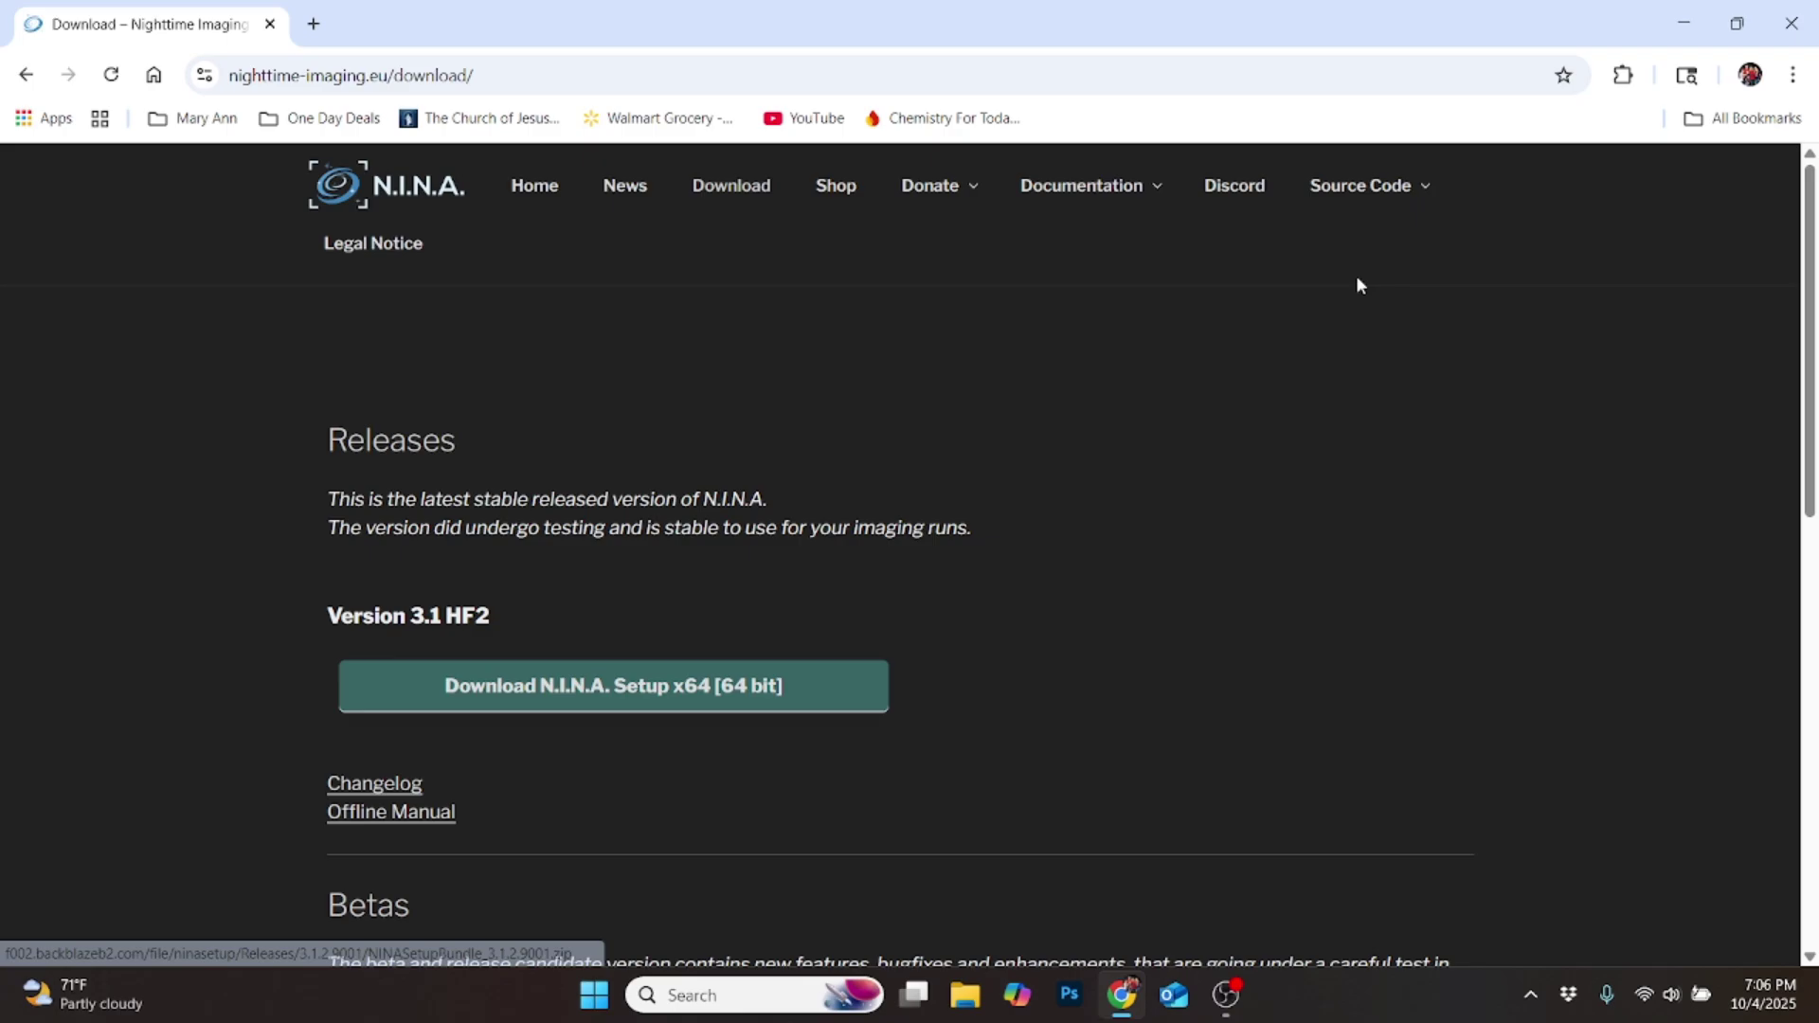
{"action": "left_click", "coordinate": [1687, 75]}
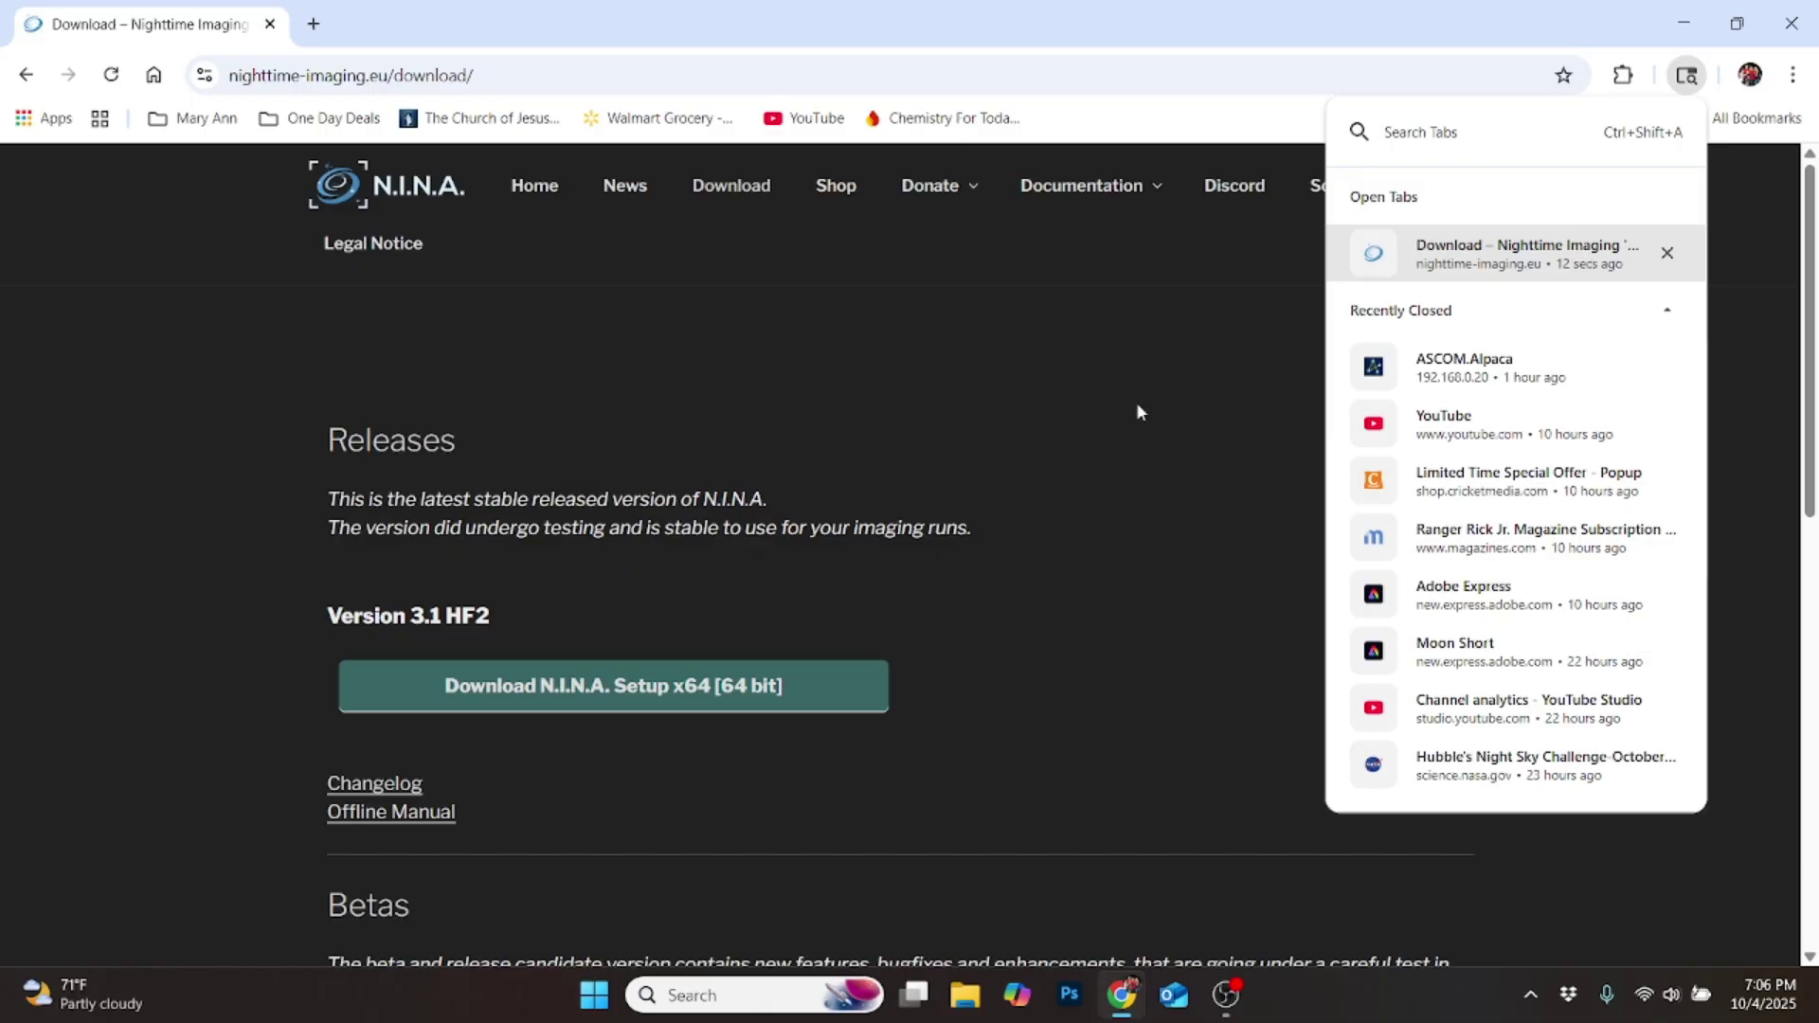
- Minimize Chrome and check Downloads in File Explorer for the NINASetupBundle_3.1.2.9001 zip
{"action": "left_click", "coordinate": [1682, 36]}
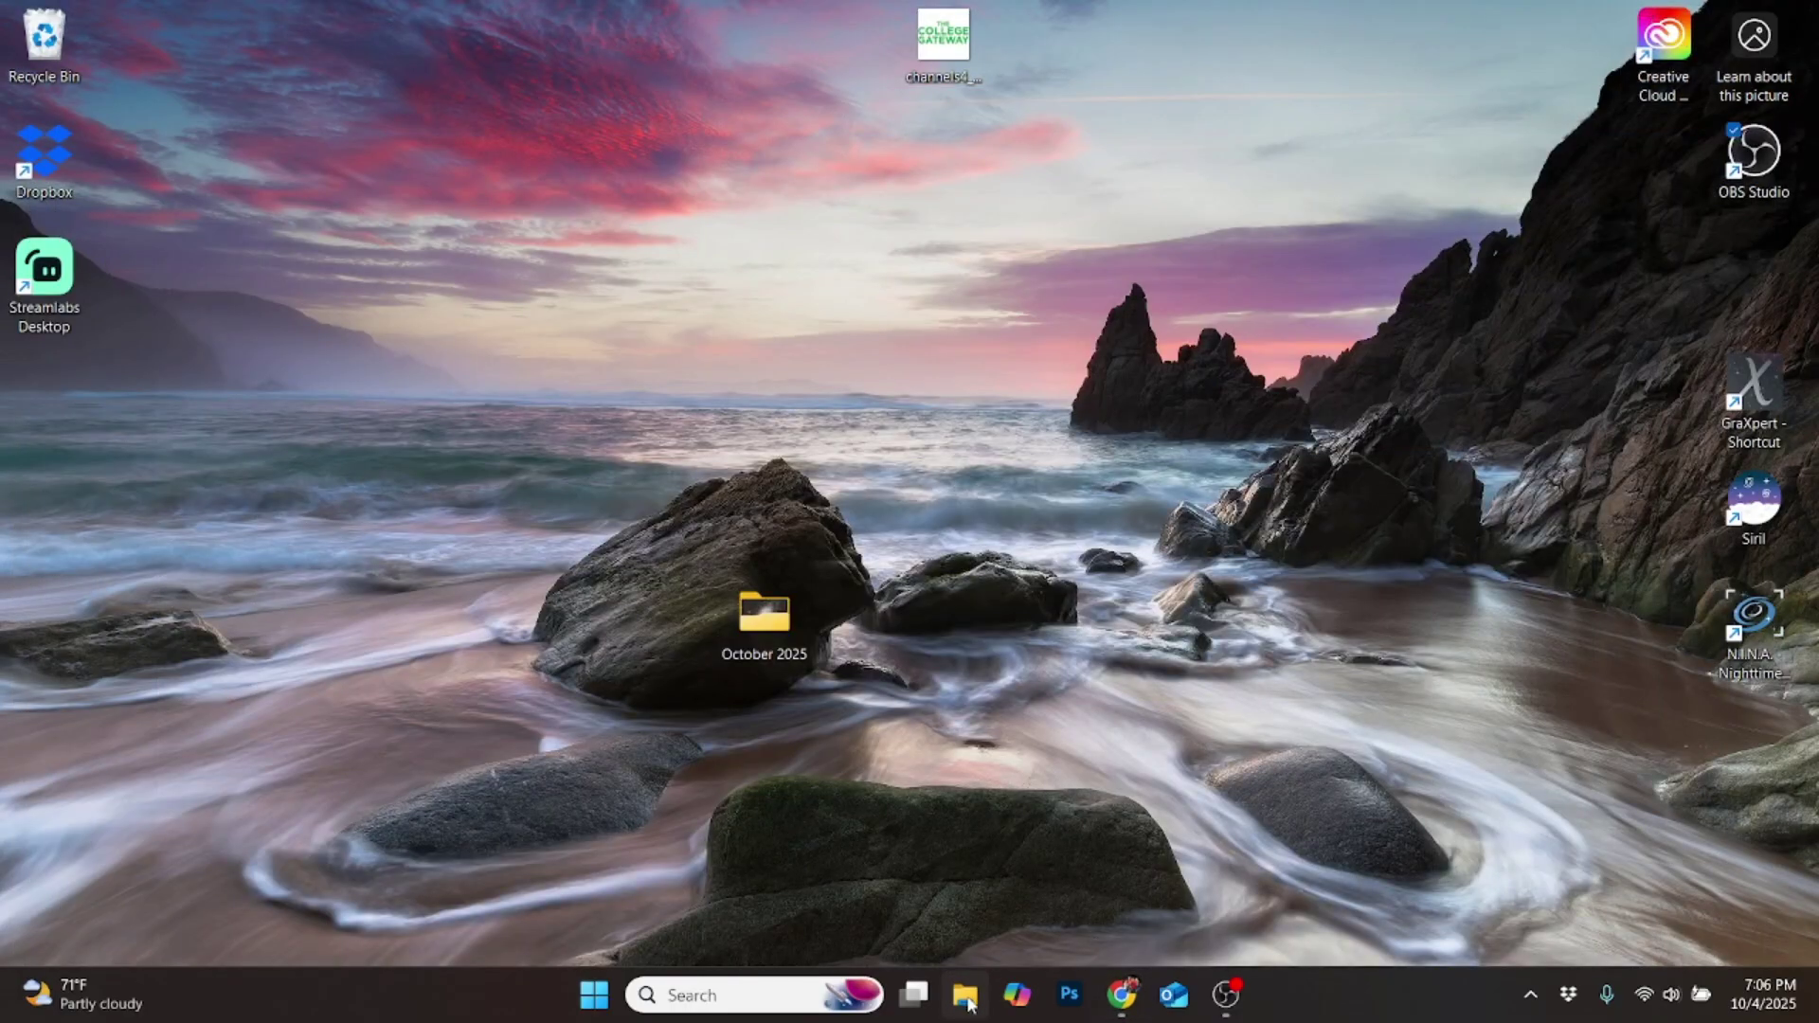
{"action": "left_click", "coordinate": [966, 1000]}
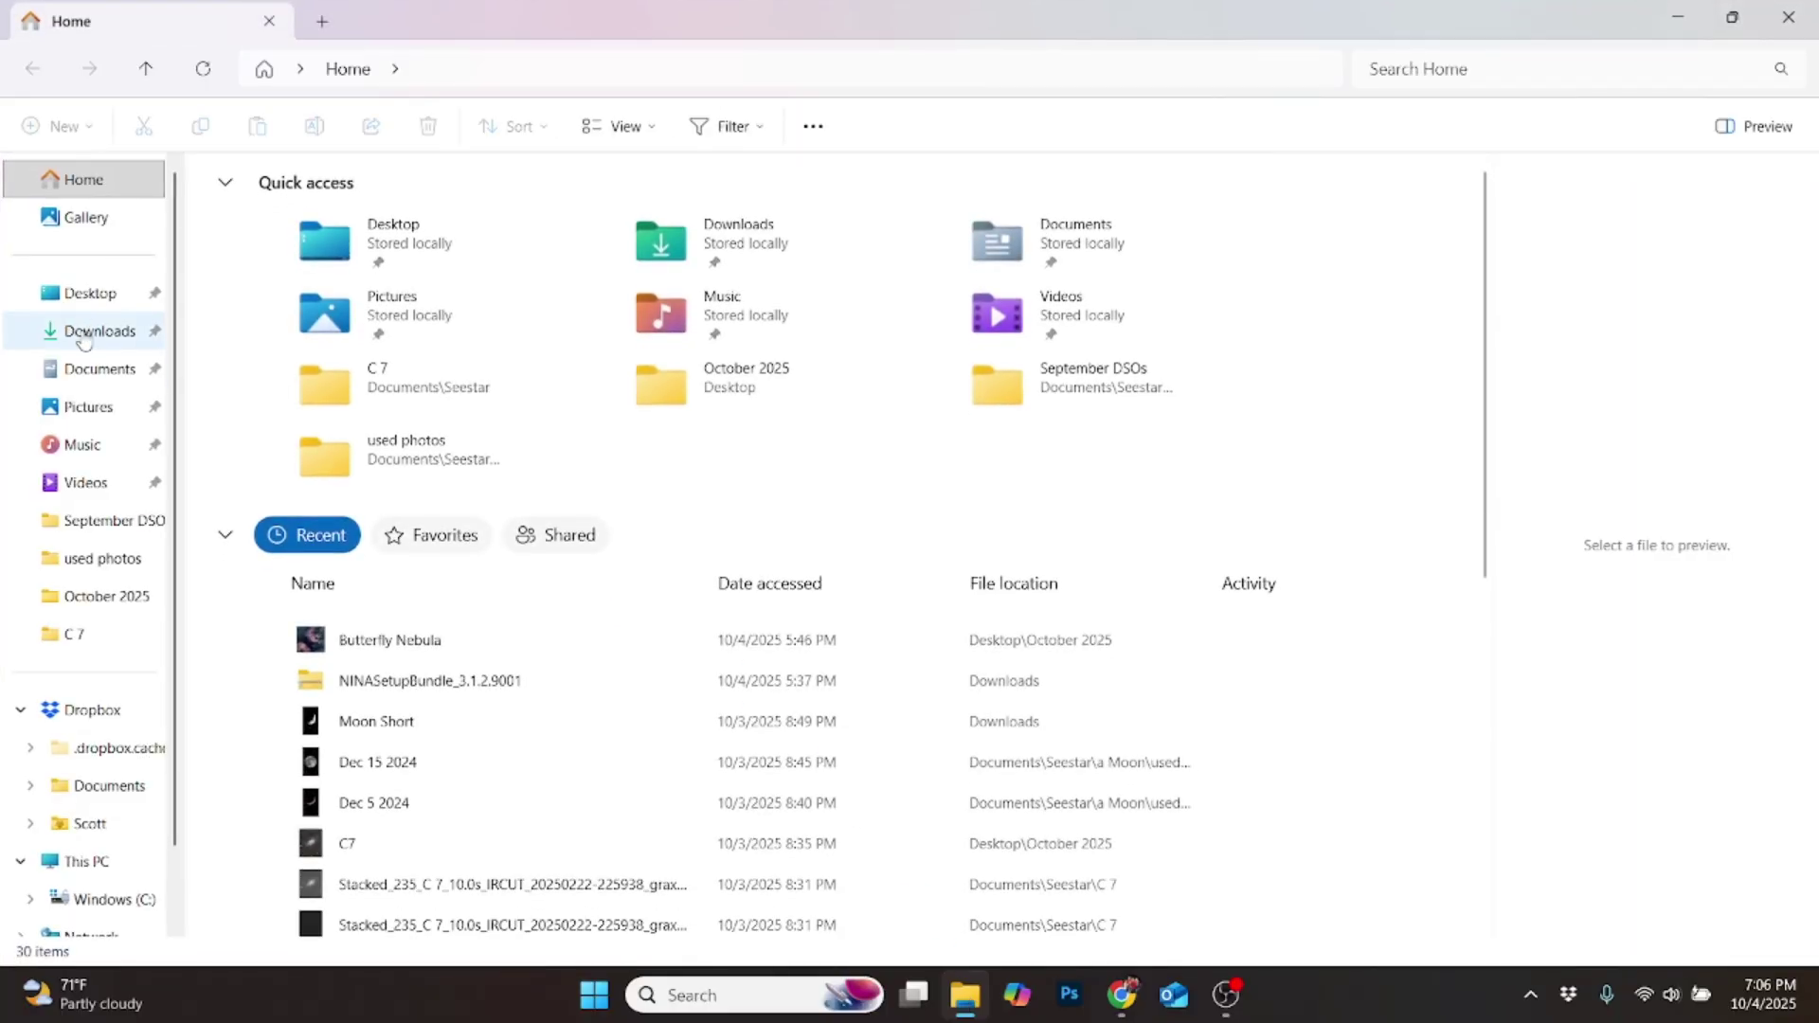
{"action": "left_click", "coordinate": [84, 333]}
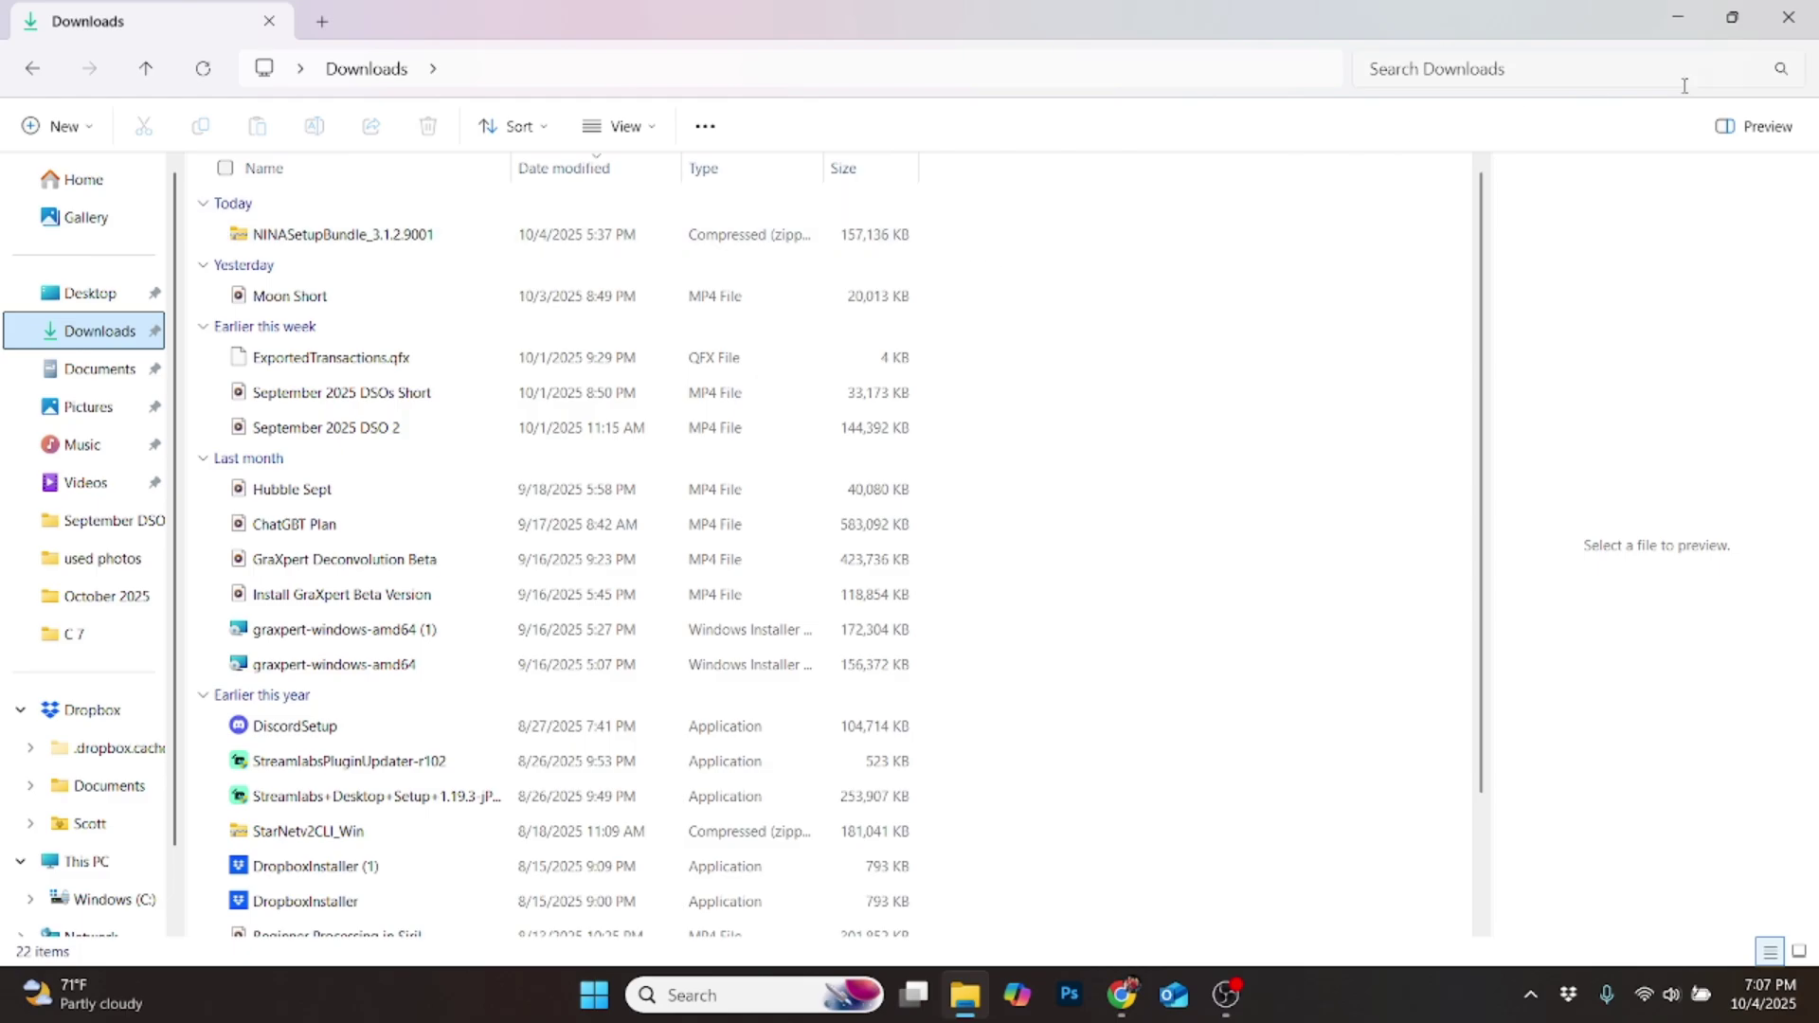
- Close File Explorer, move the N.I.N.A. shortcut to the desktop centre and launch N.I.N.A
{"action": "left_click", "coordinate": [1790, 17]}
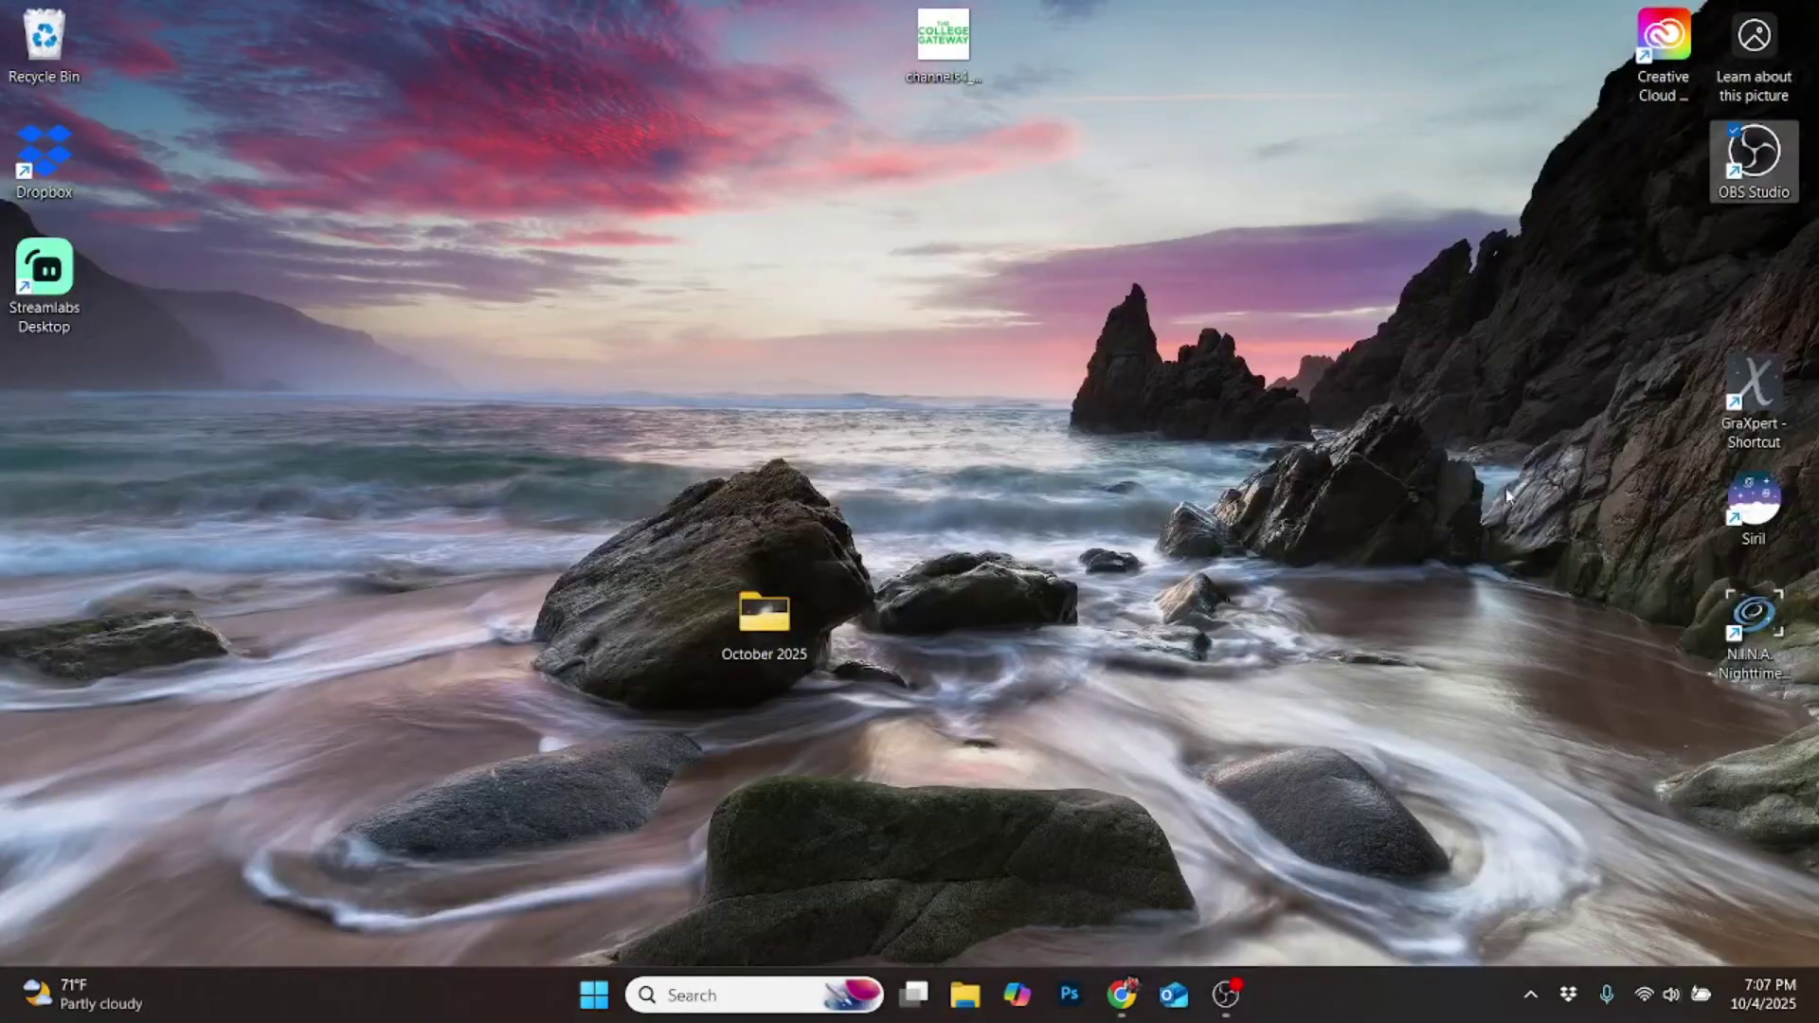
{"action": "double_click", "coordinate": [1755, 617]}
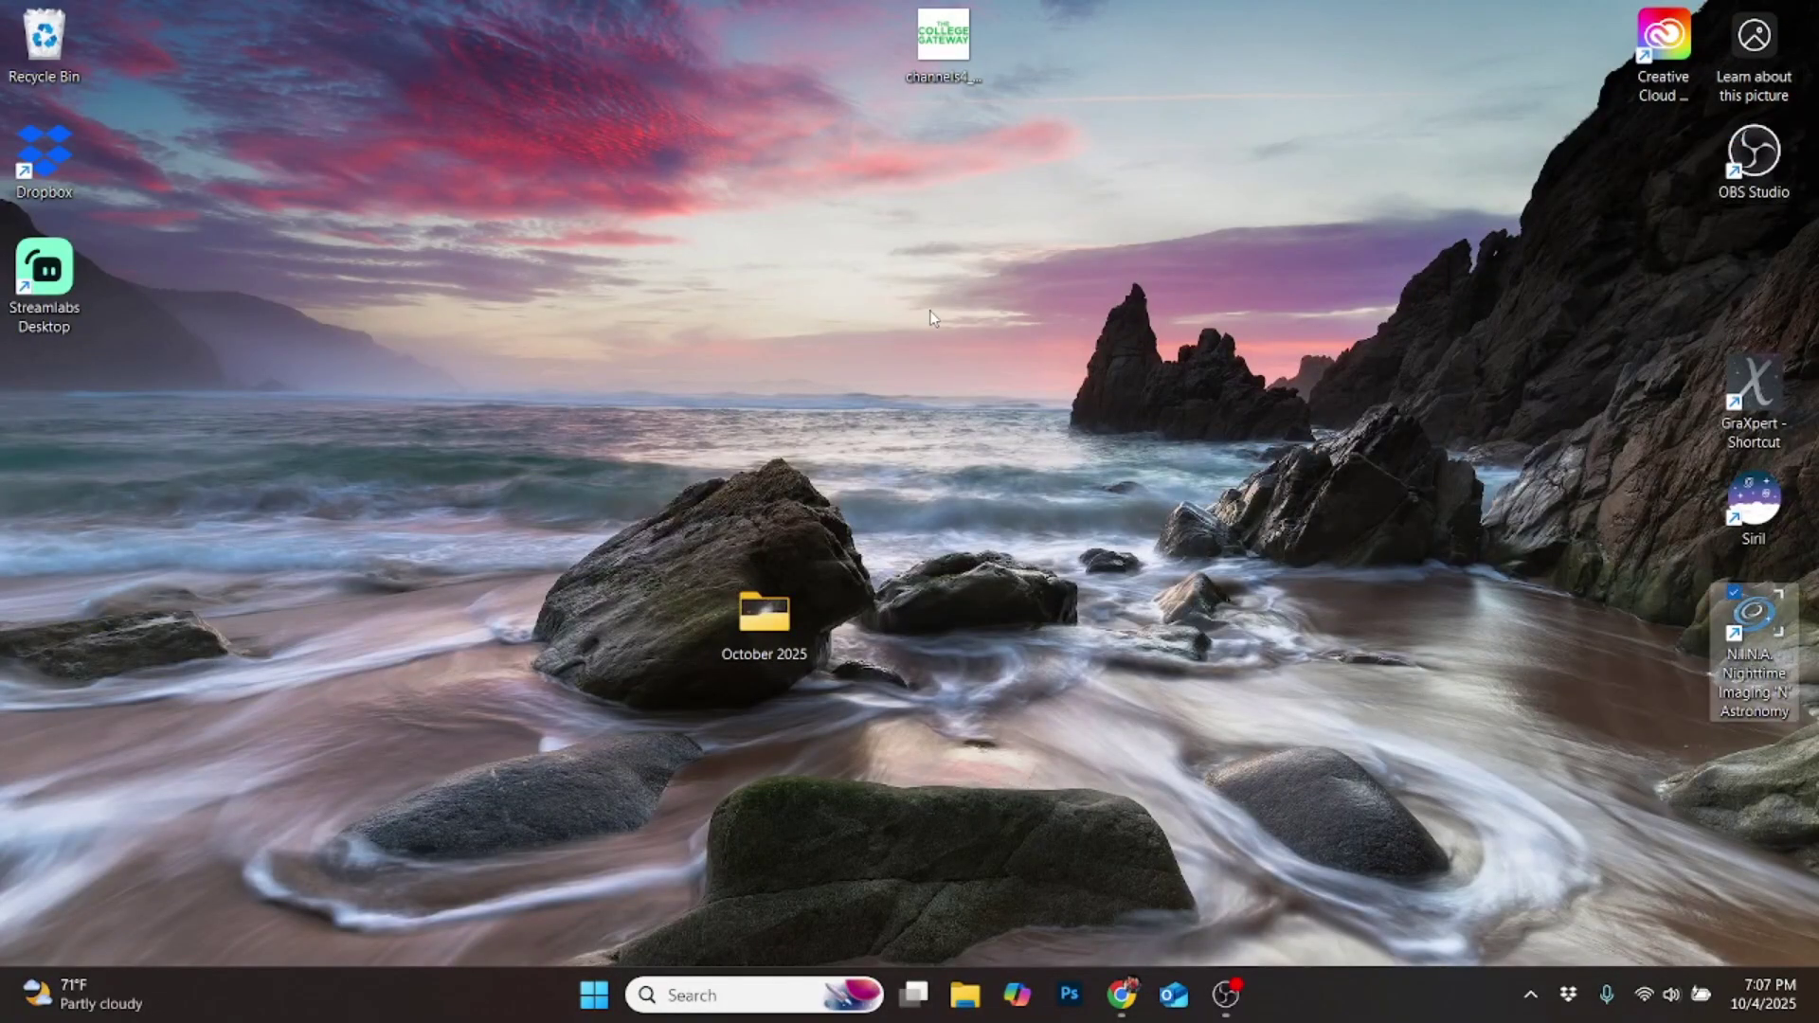
{"action": "left_click_drag", "start_coordinate": [1766, 677], "coordinate": [862, 332]}
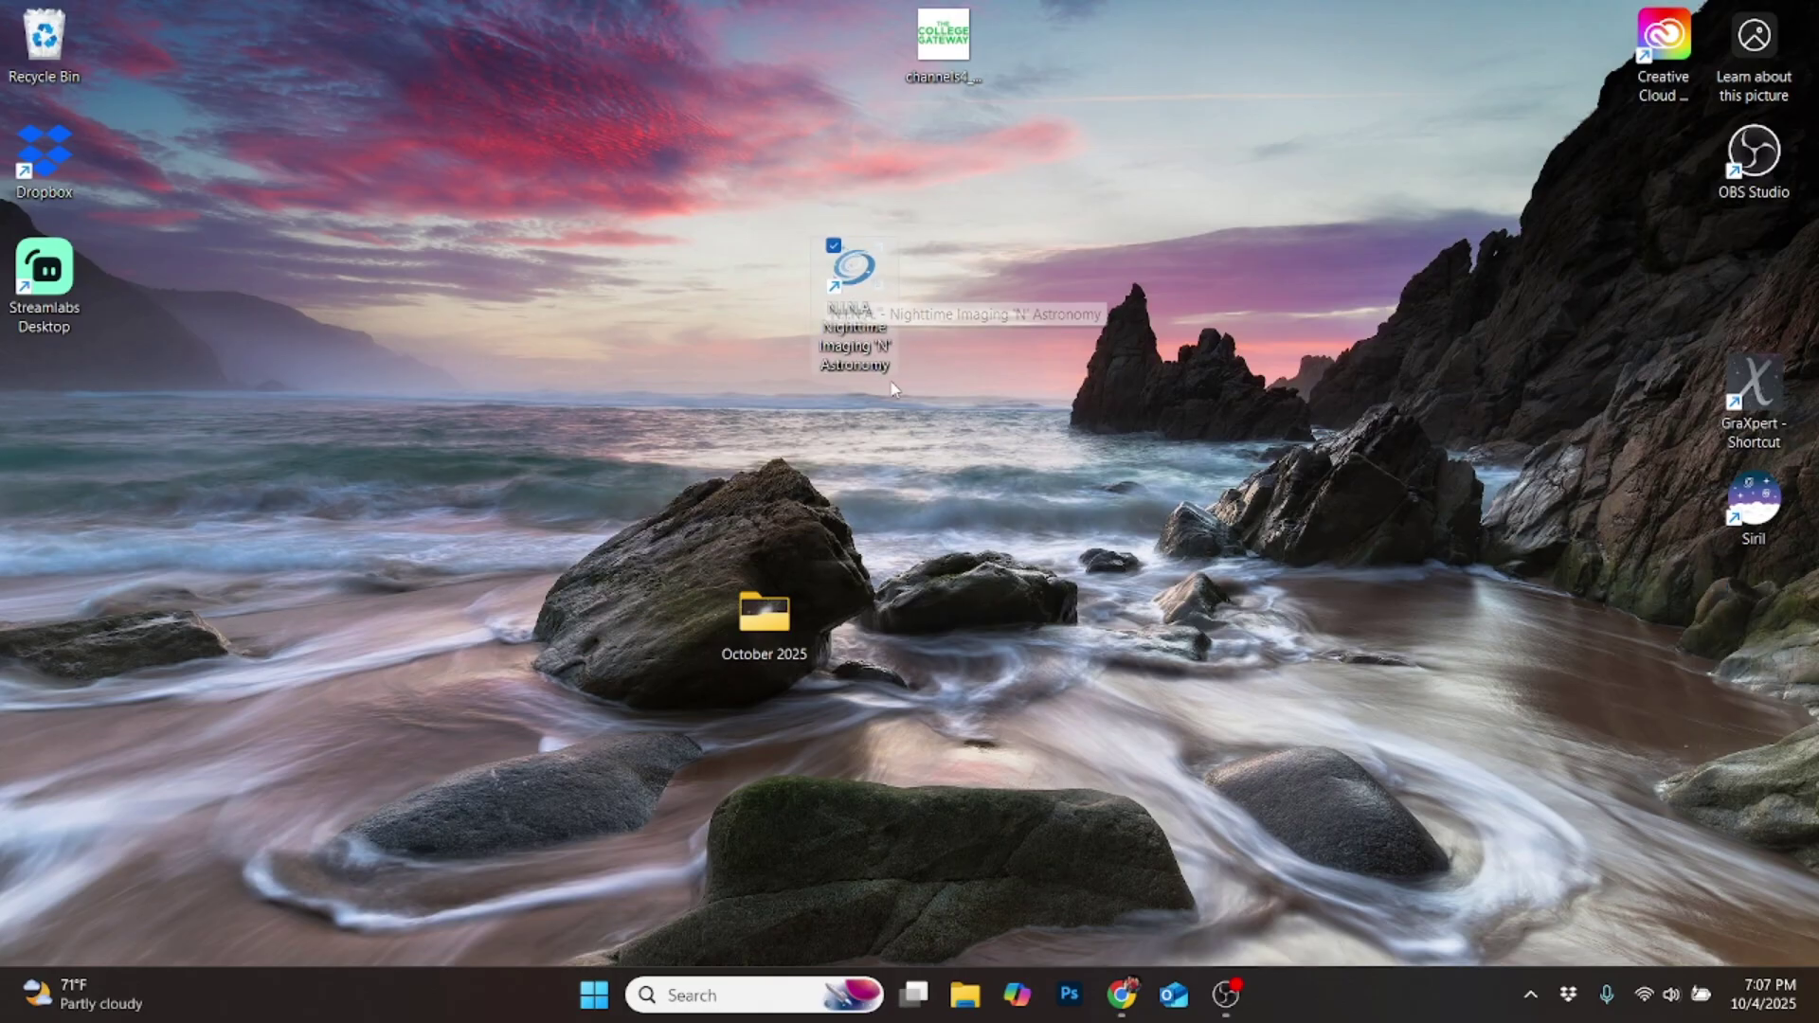
{"action": "double_click", "coordinate": [869, 340]}
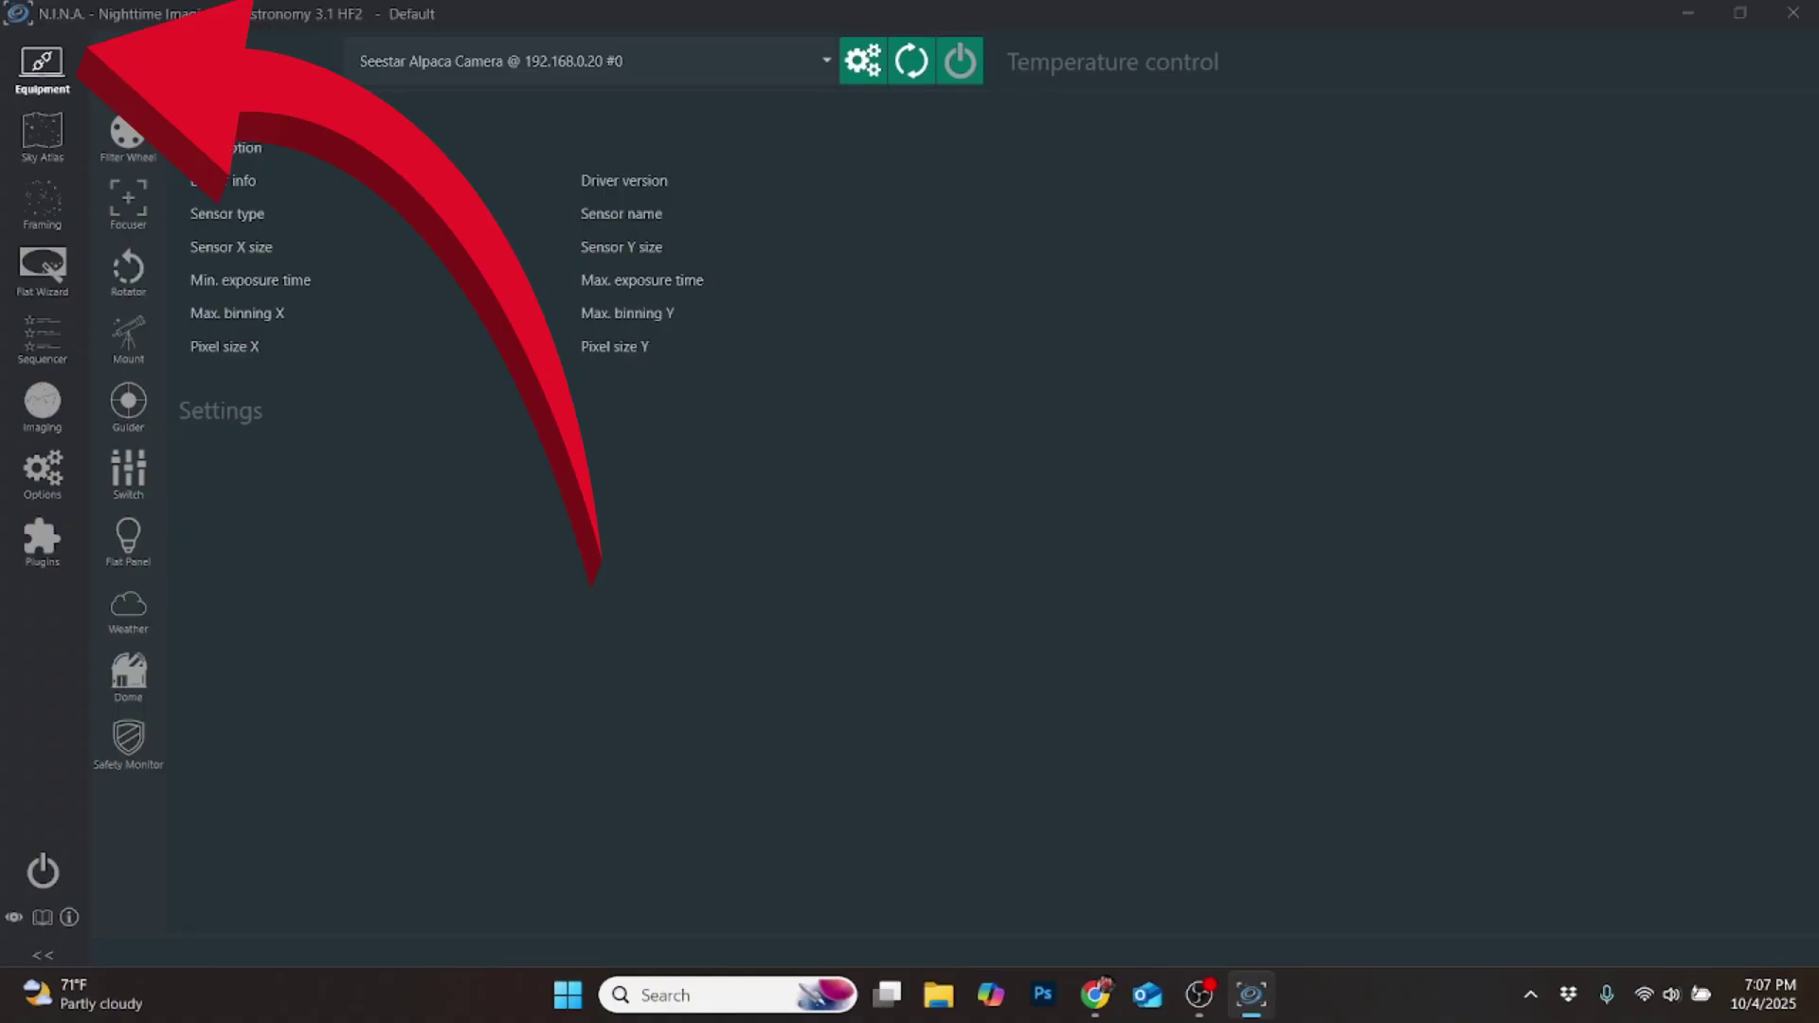
- Rescan camera devices, select Seestar Alpaca Camera and connect it as the Seestar S50 Camera
{"action": "left_click", "coordinate": [453, 66]}
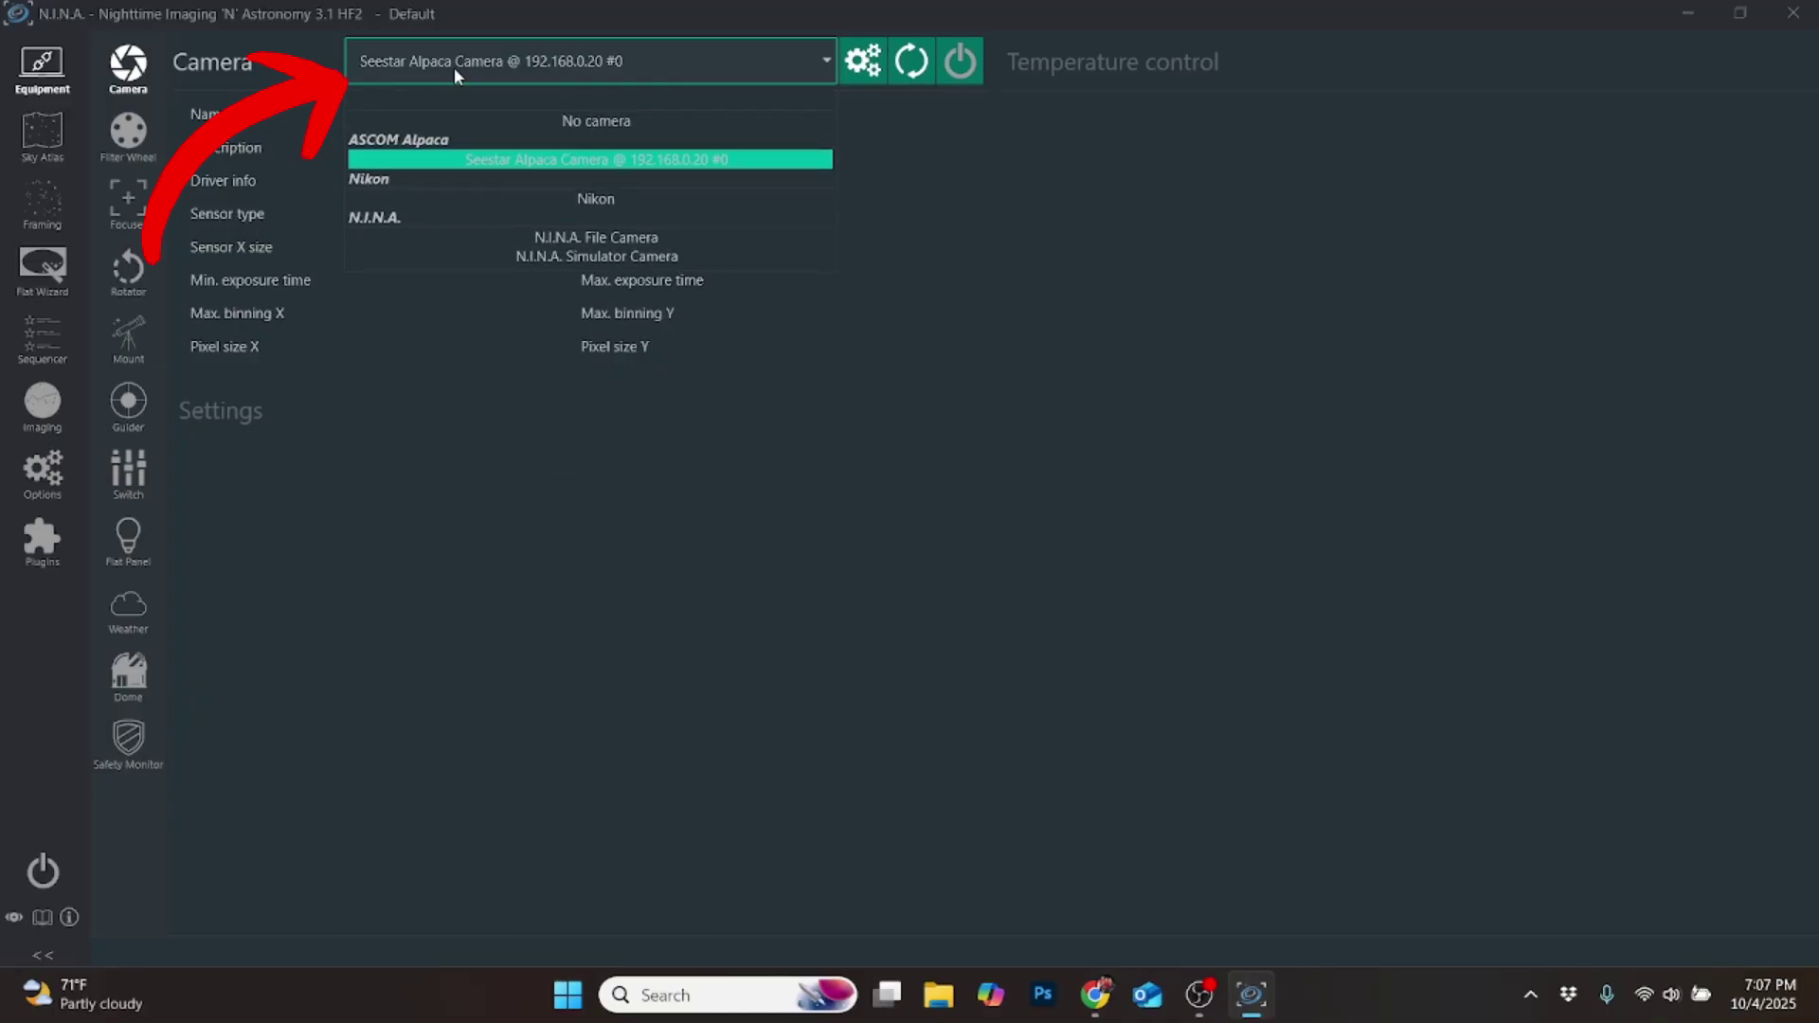
{"action": "left_click", "coordinate": [580, 123]}
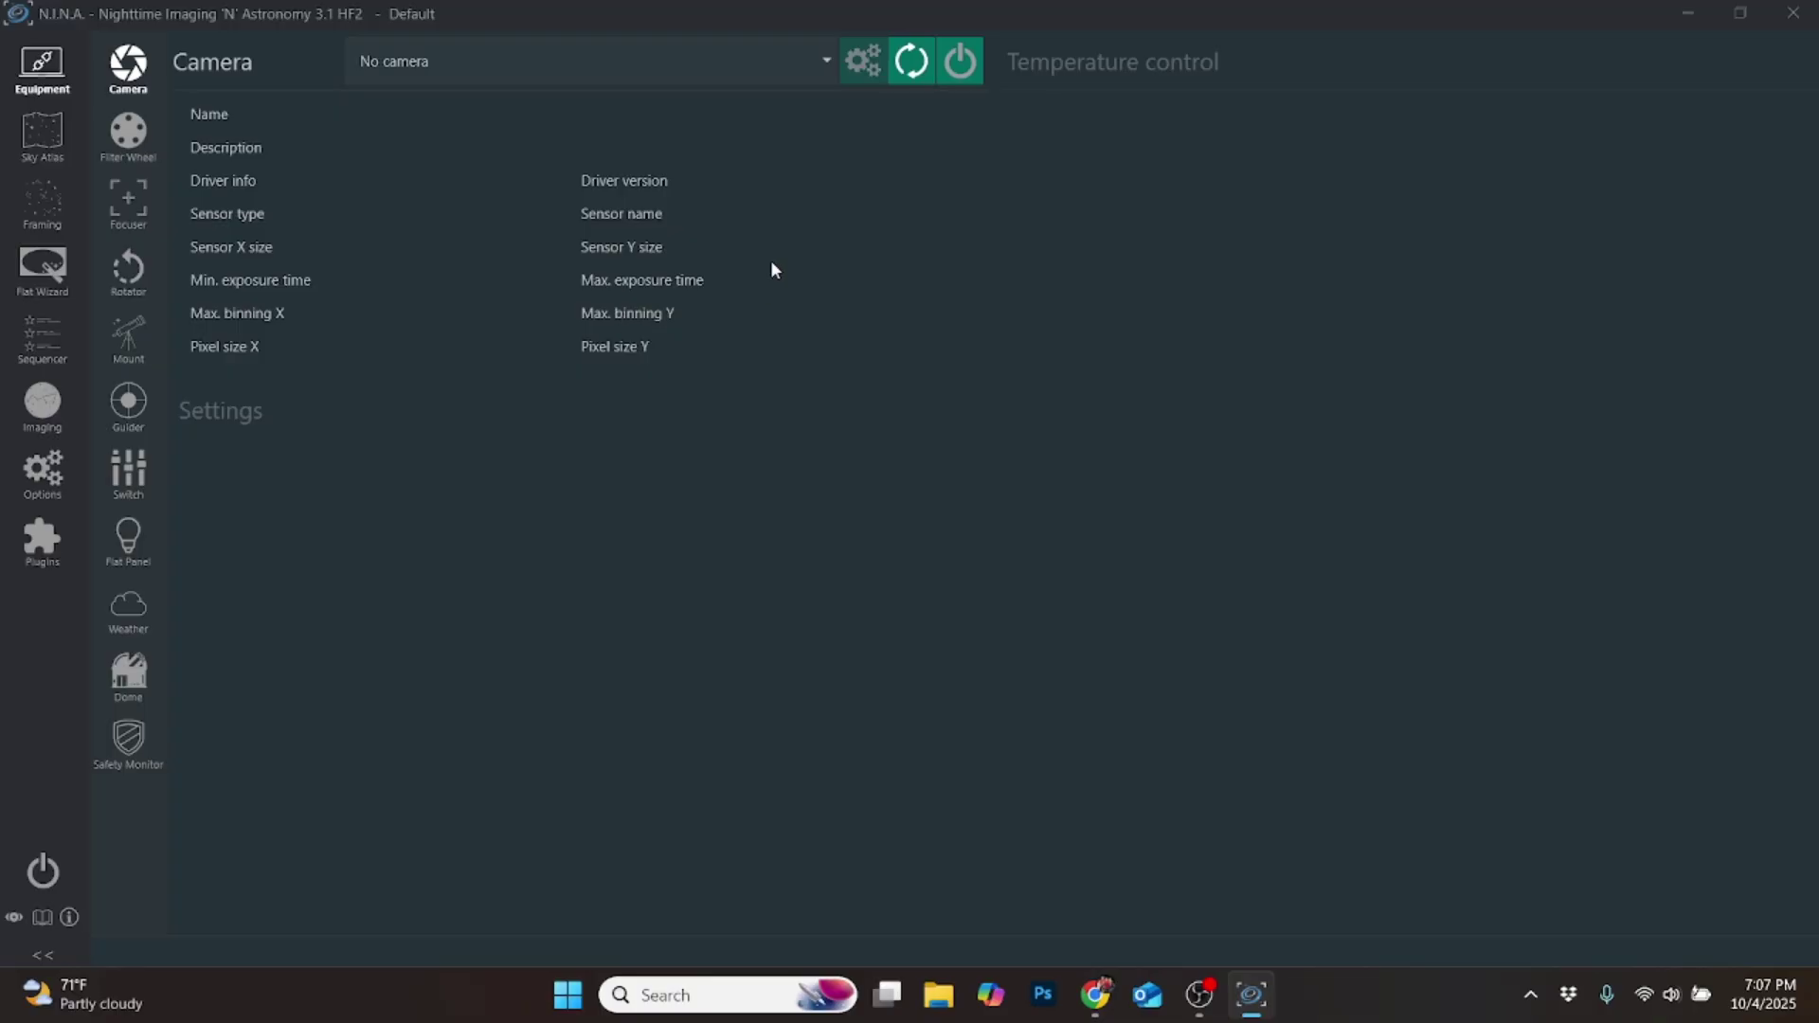
{"action": "left_click", "coordinate": [793, 66]}
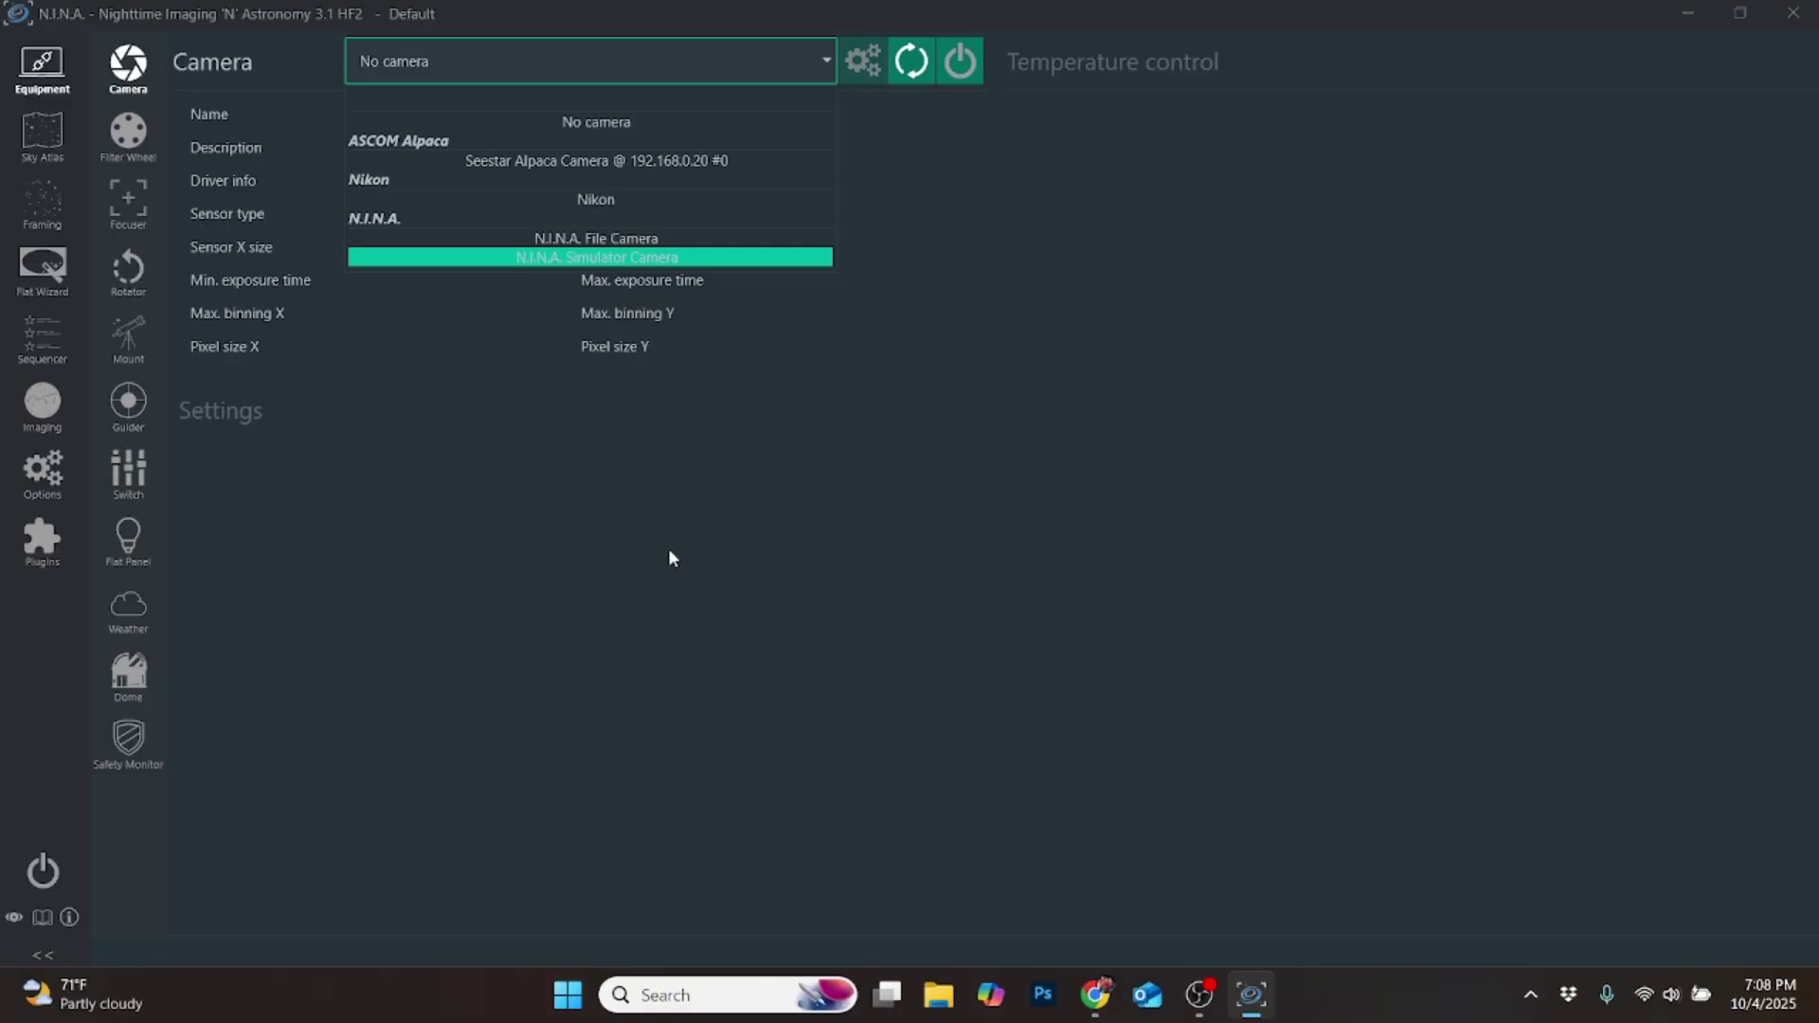
{"action": "left_click", "coordinate": [664, 486]}
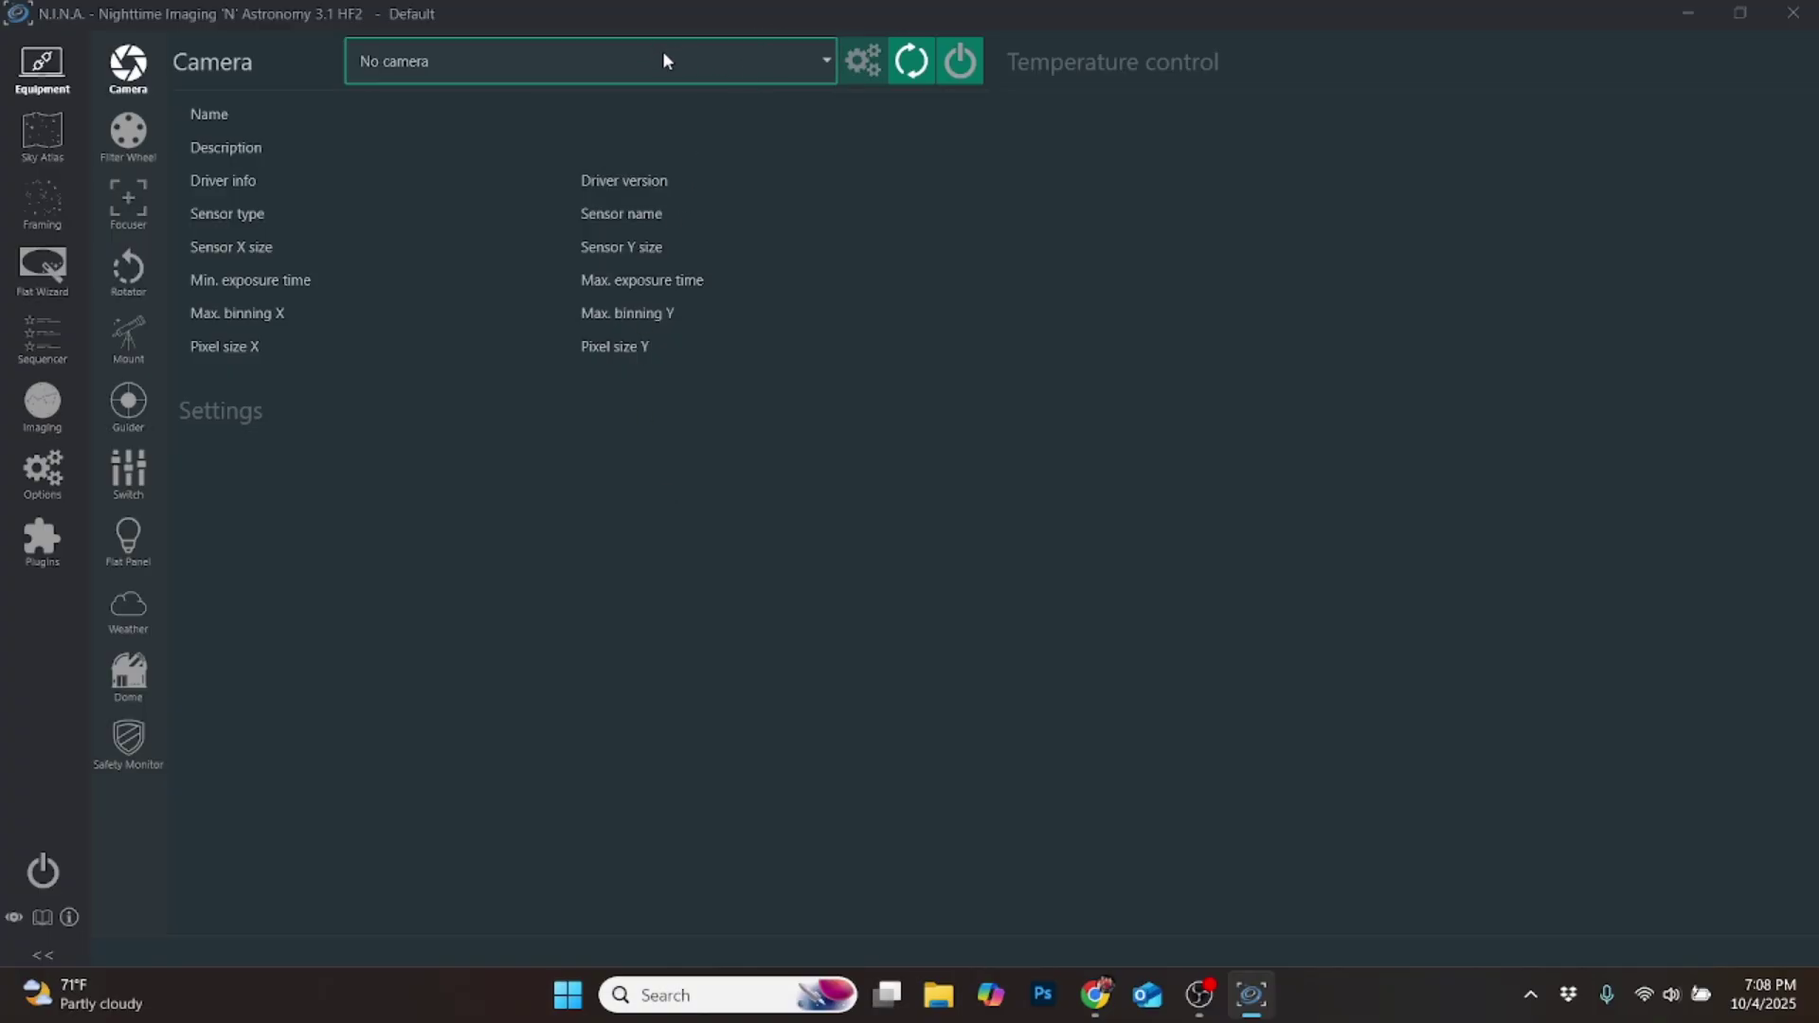
{"action": "left_click", "coordinate": [911, 59]}
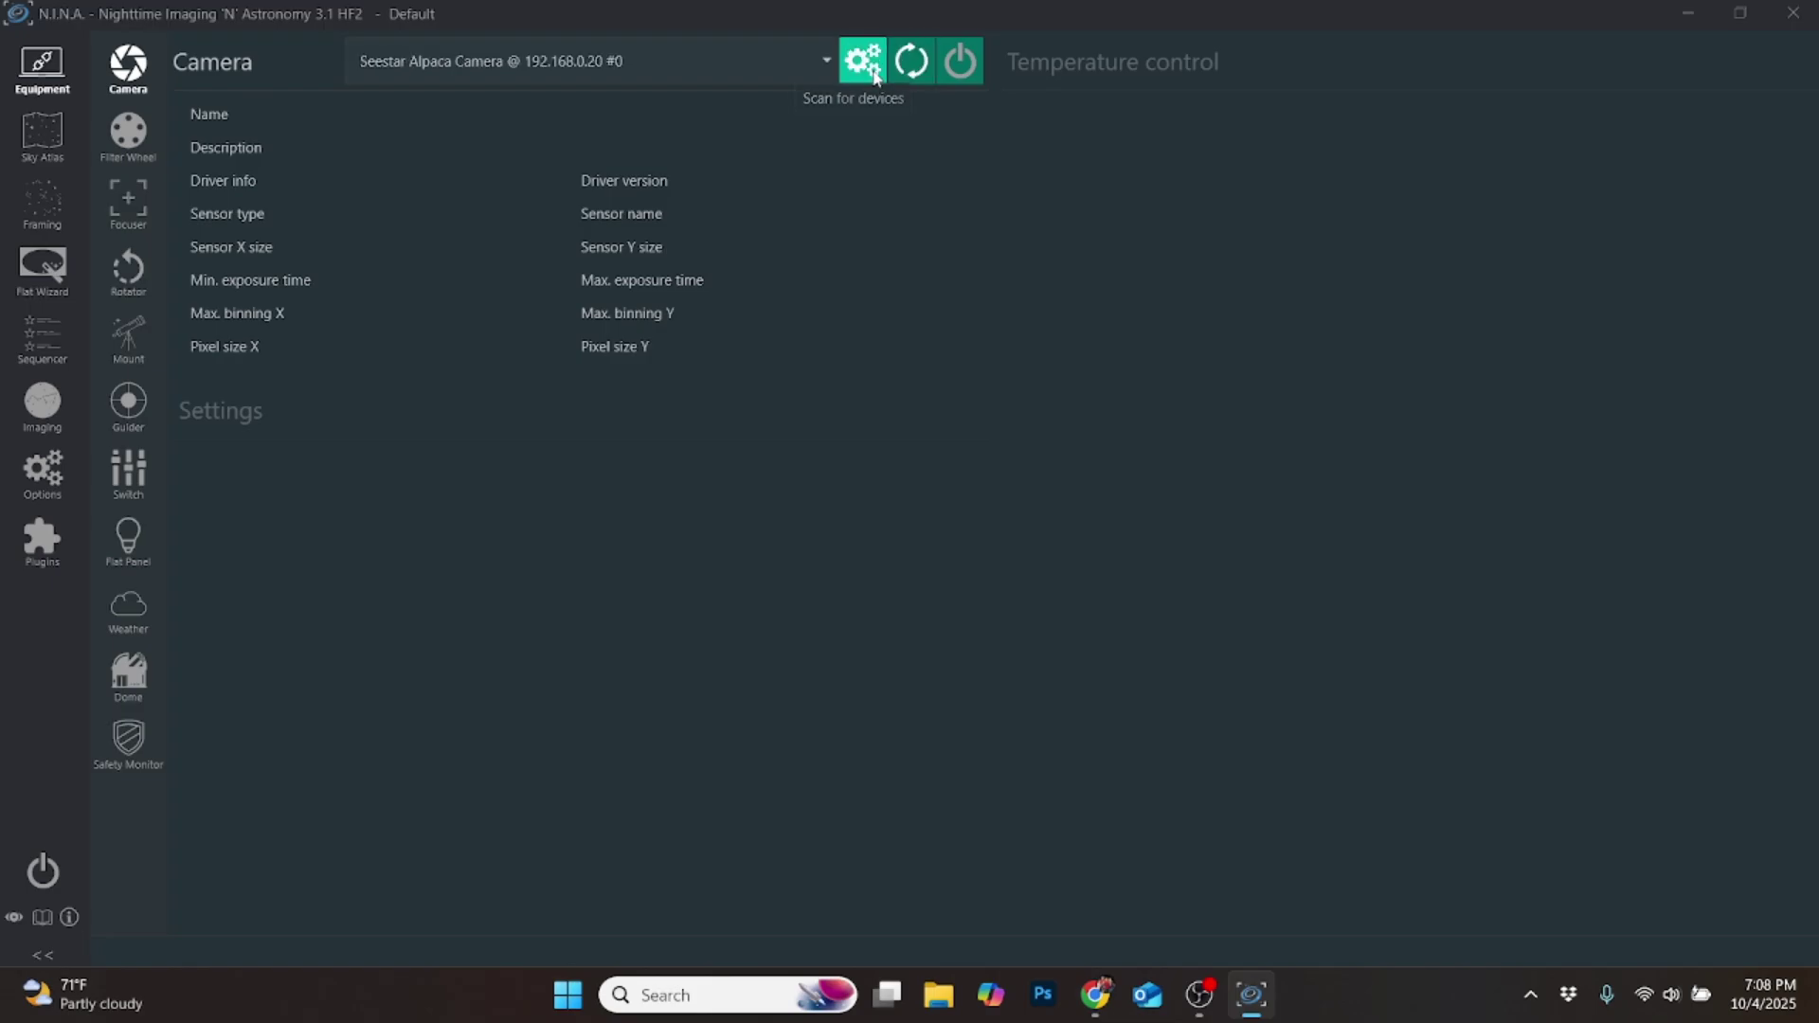
{"action": "left_click", "coordinate": [825, 66]}
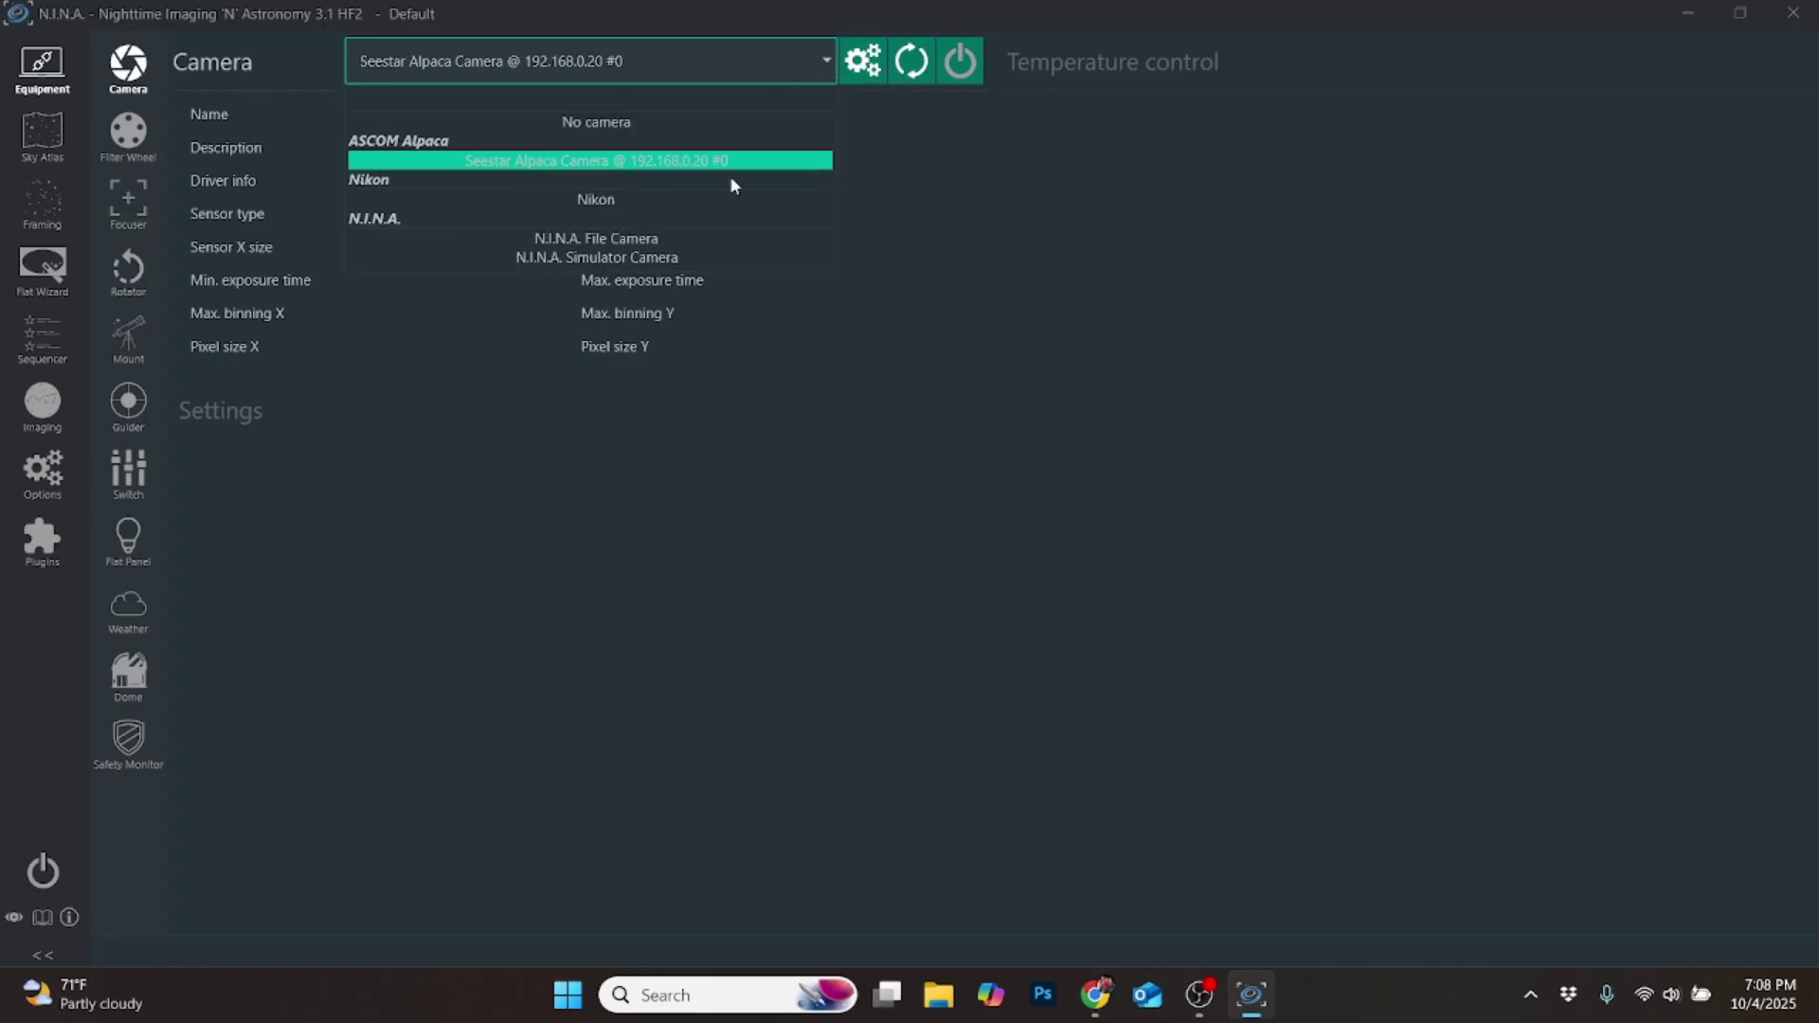
{"action": "left_click", "coordinate": [625, 163]}
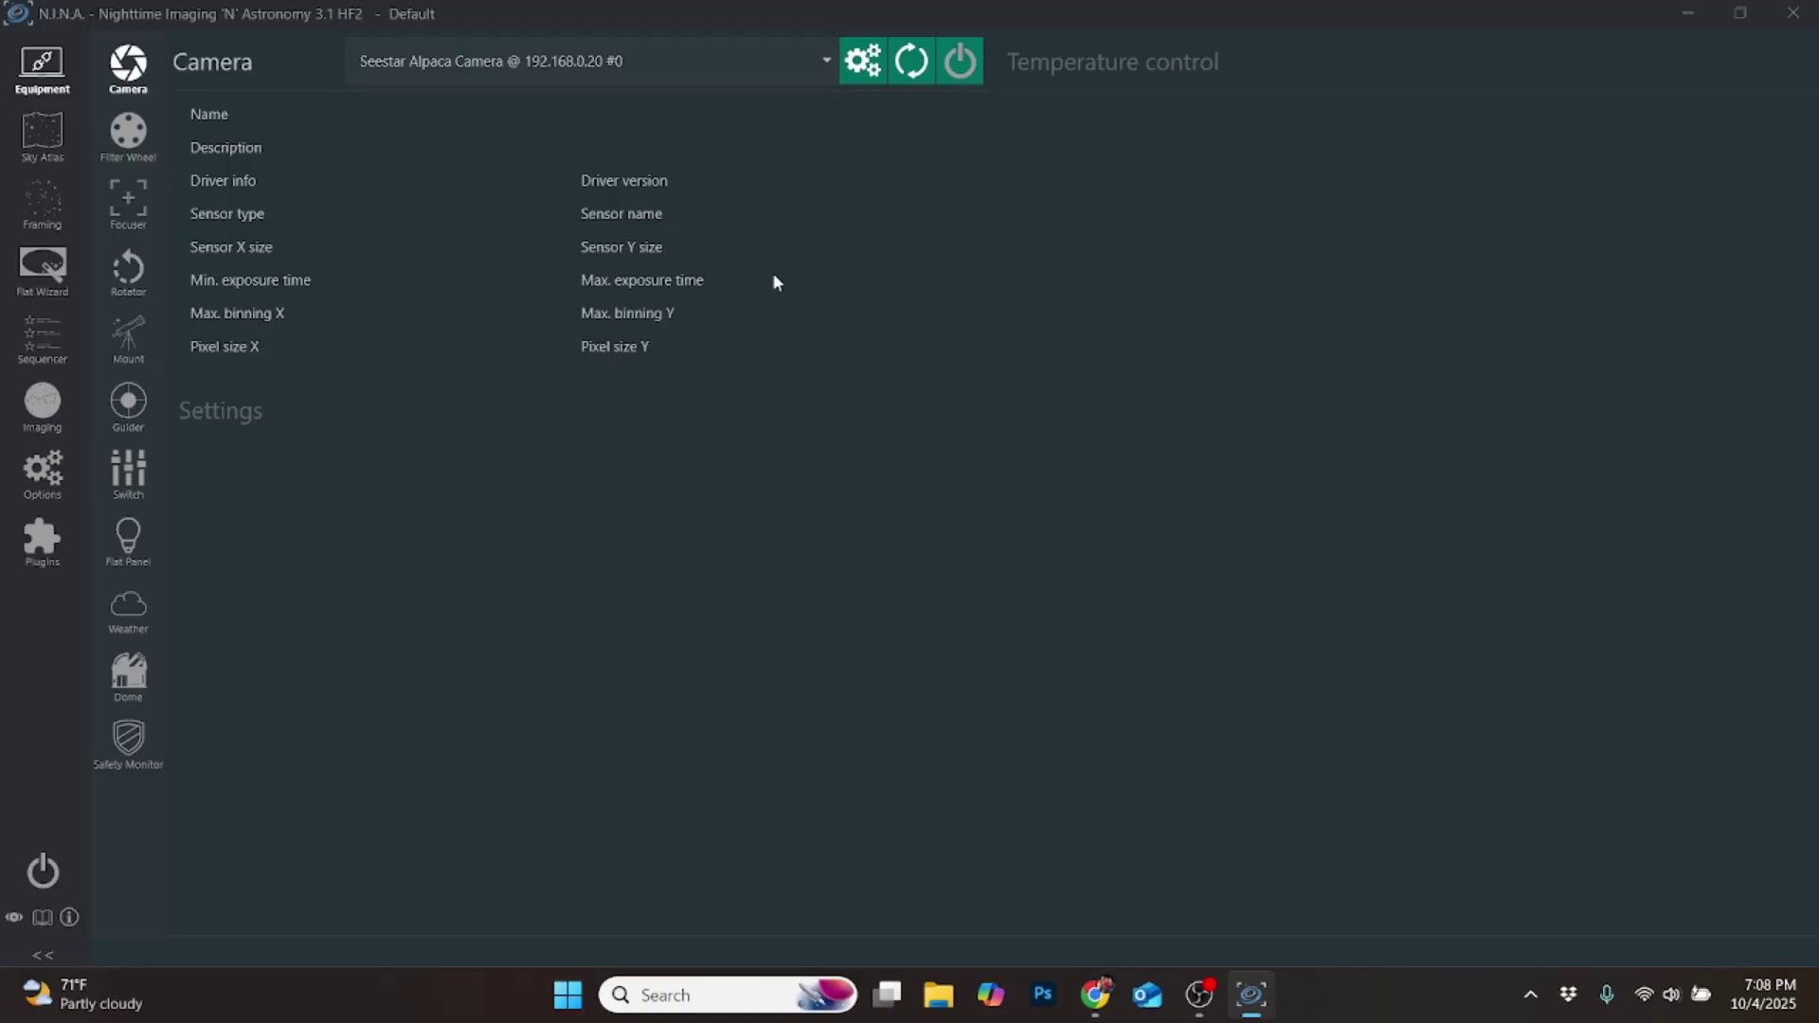
{"action": "left_click", "coordinate": [960, 78]}
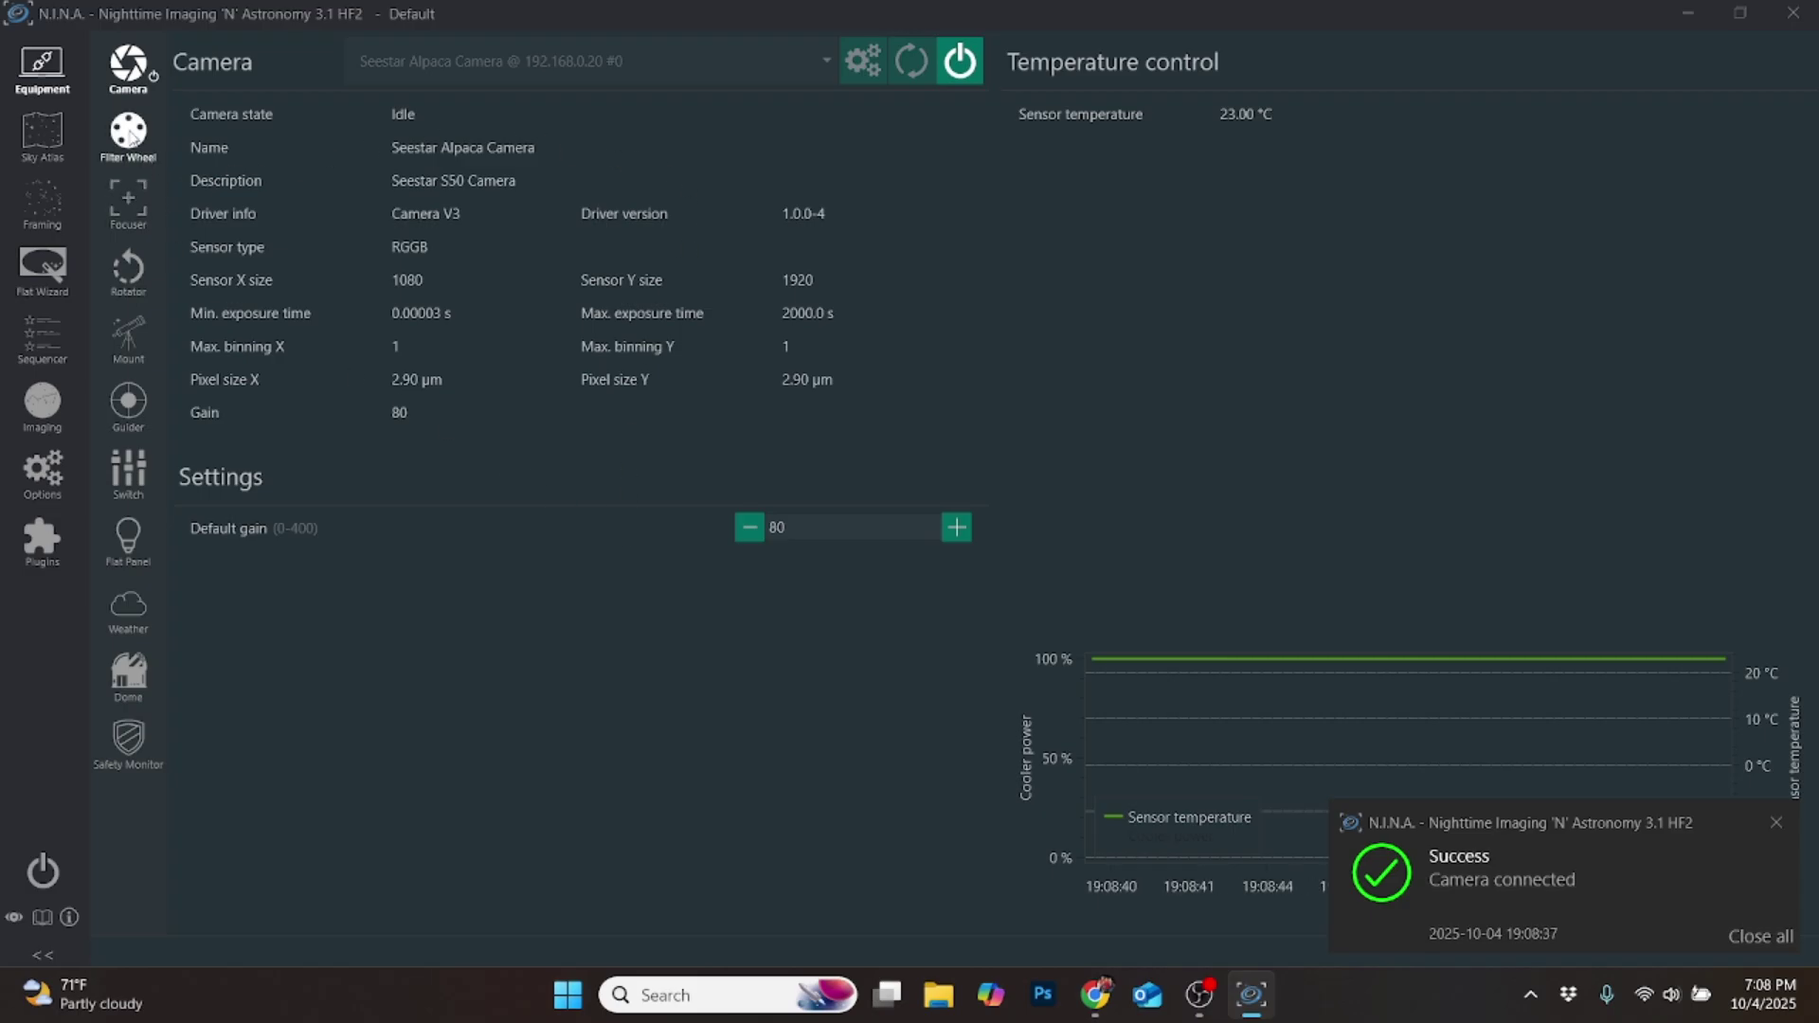
- Select and connect Seestar Alpaca Filter Wheel, listing Dark, IR and LP filters
{"action": "left_click", "coordinate": [132, 151]}
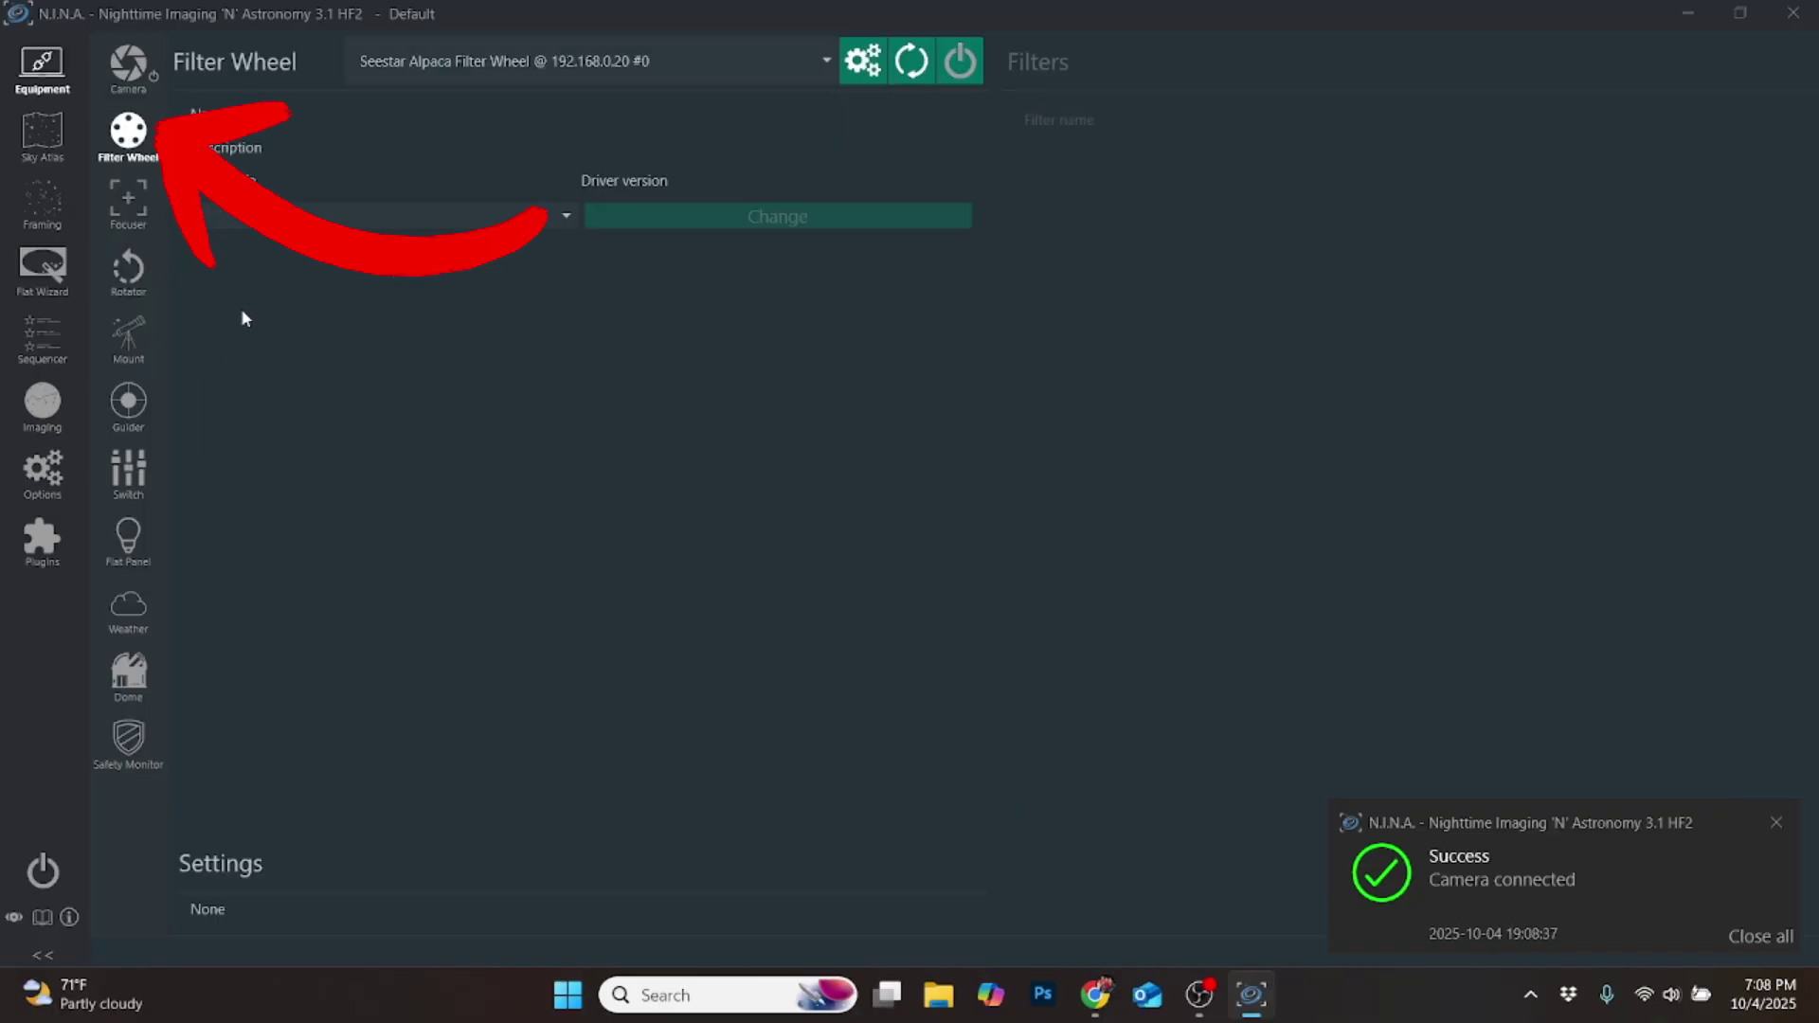
{"action": "left_click", "coordinate": [581, 74]}
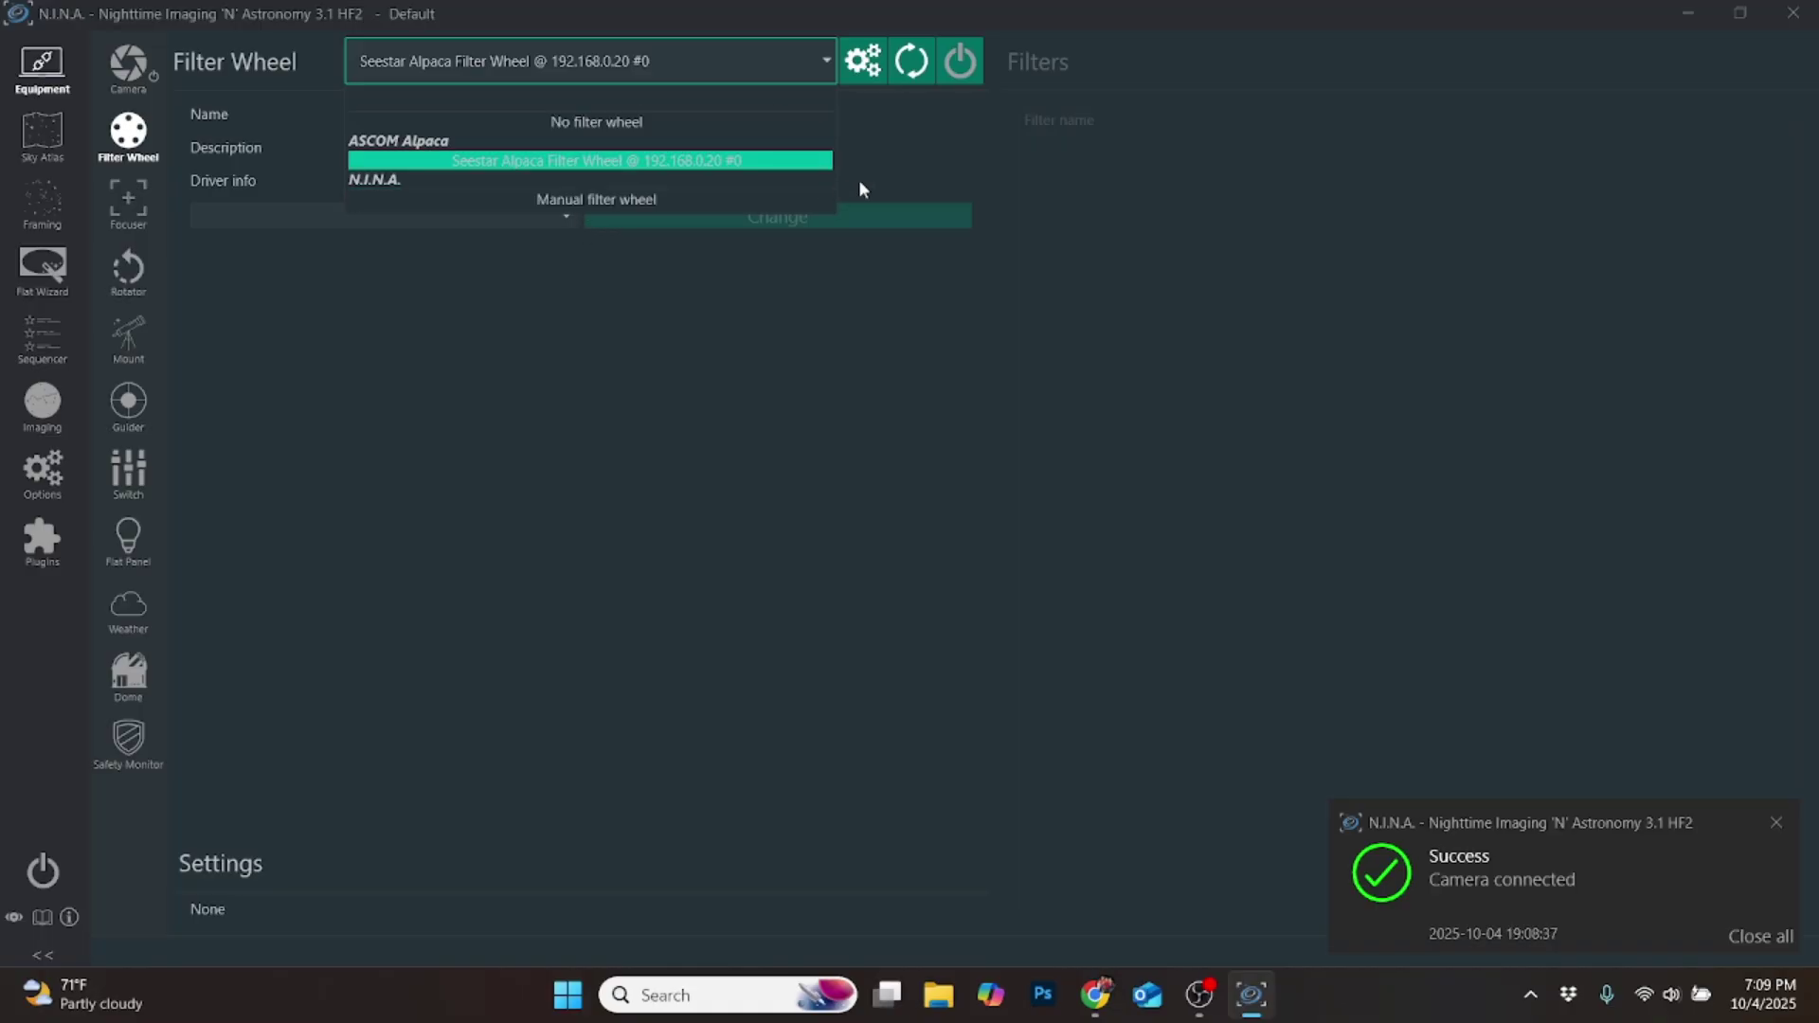
{"action": "left_click", "coordinate": [487, 159]}
{"action": "left_click", "coordinate": [960, 63]}
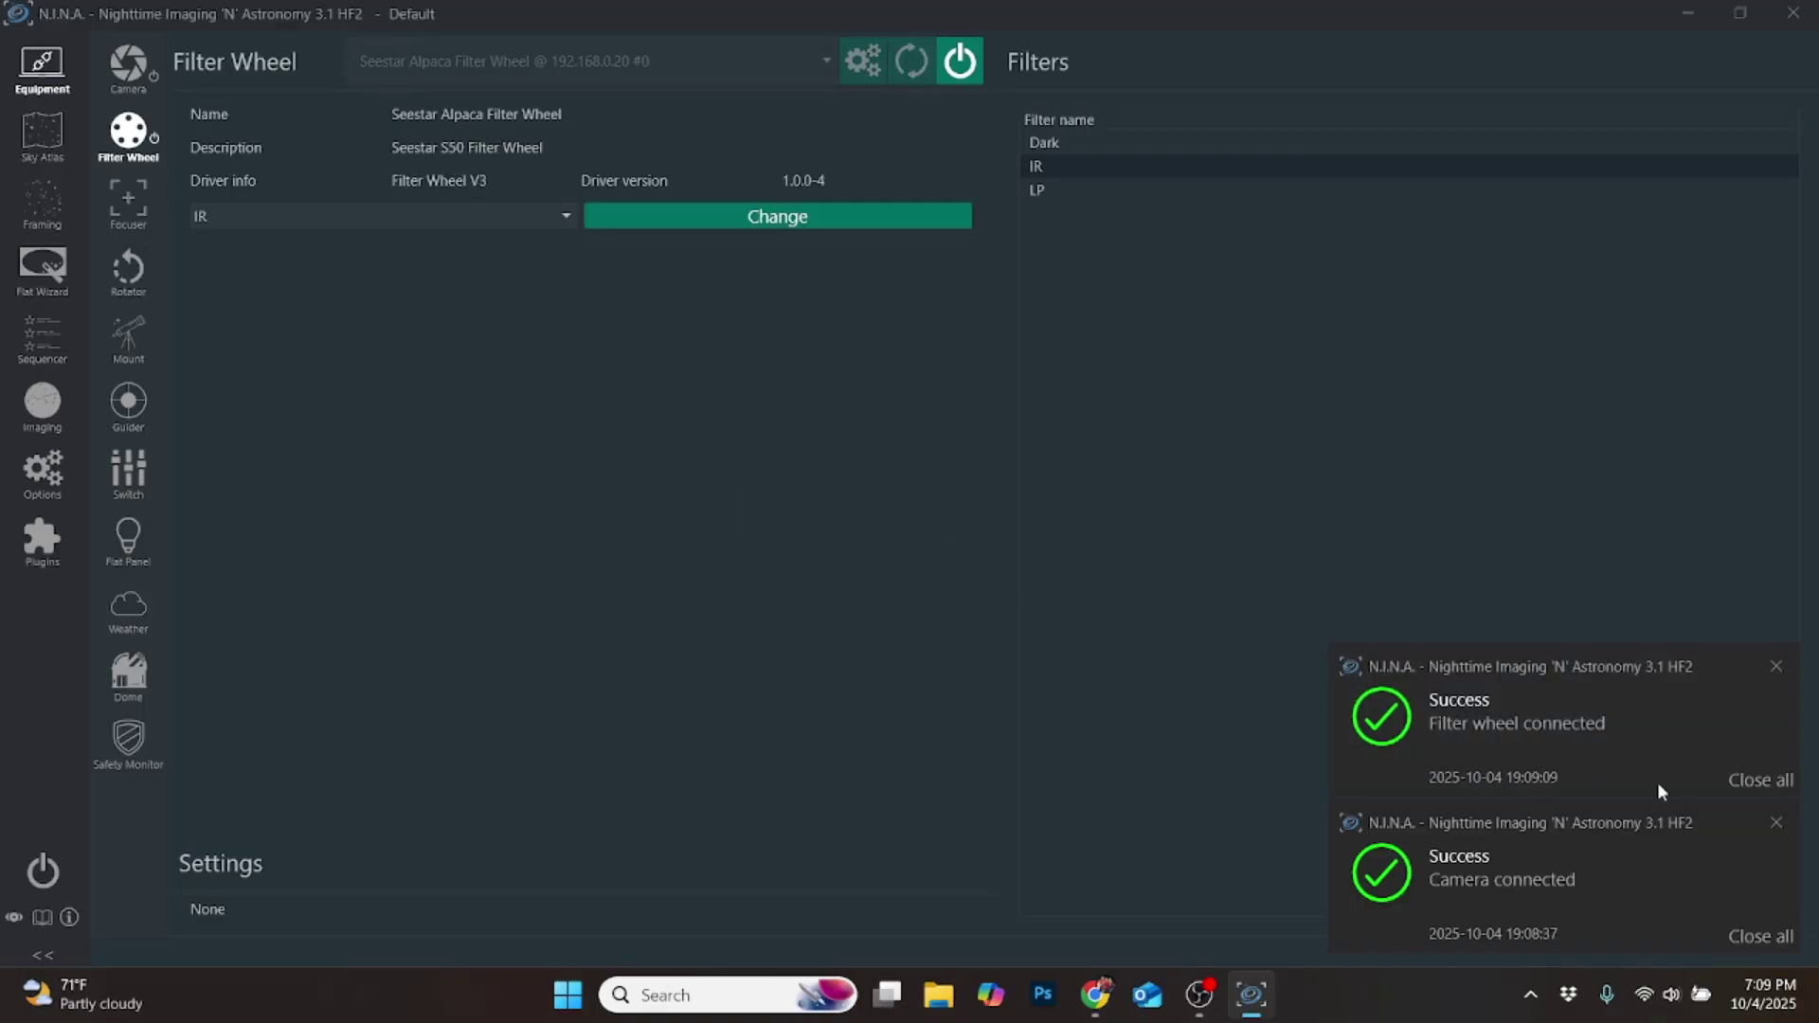
- Select and connect Seestar Alpaca Focuser, now at position 1654
{"action": "left_click", "coordinate": [134, 202]}
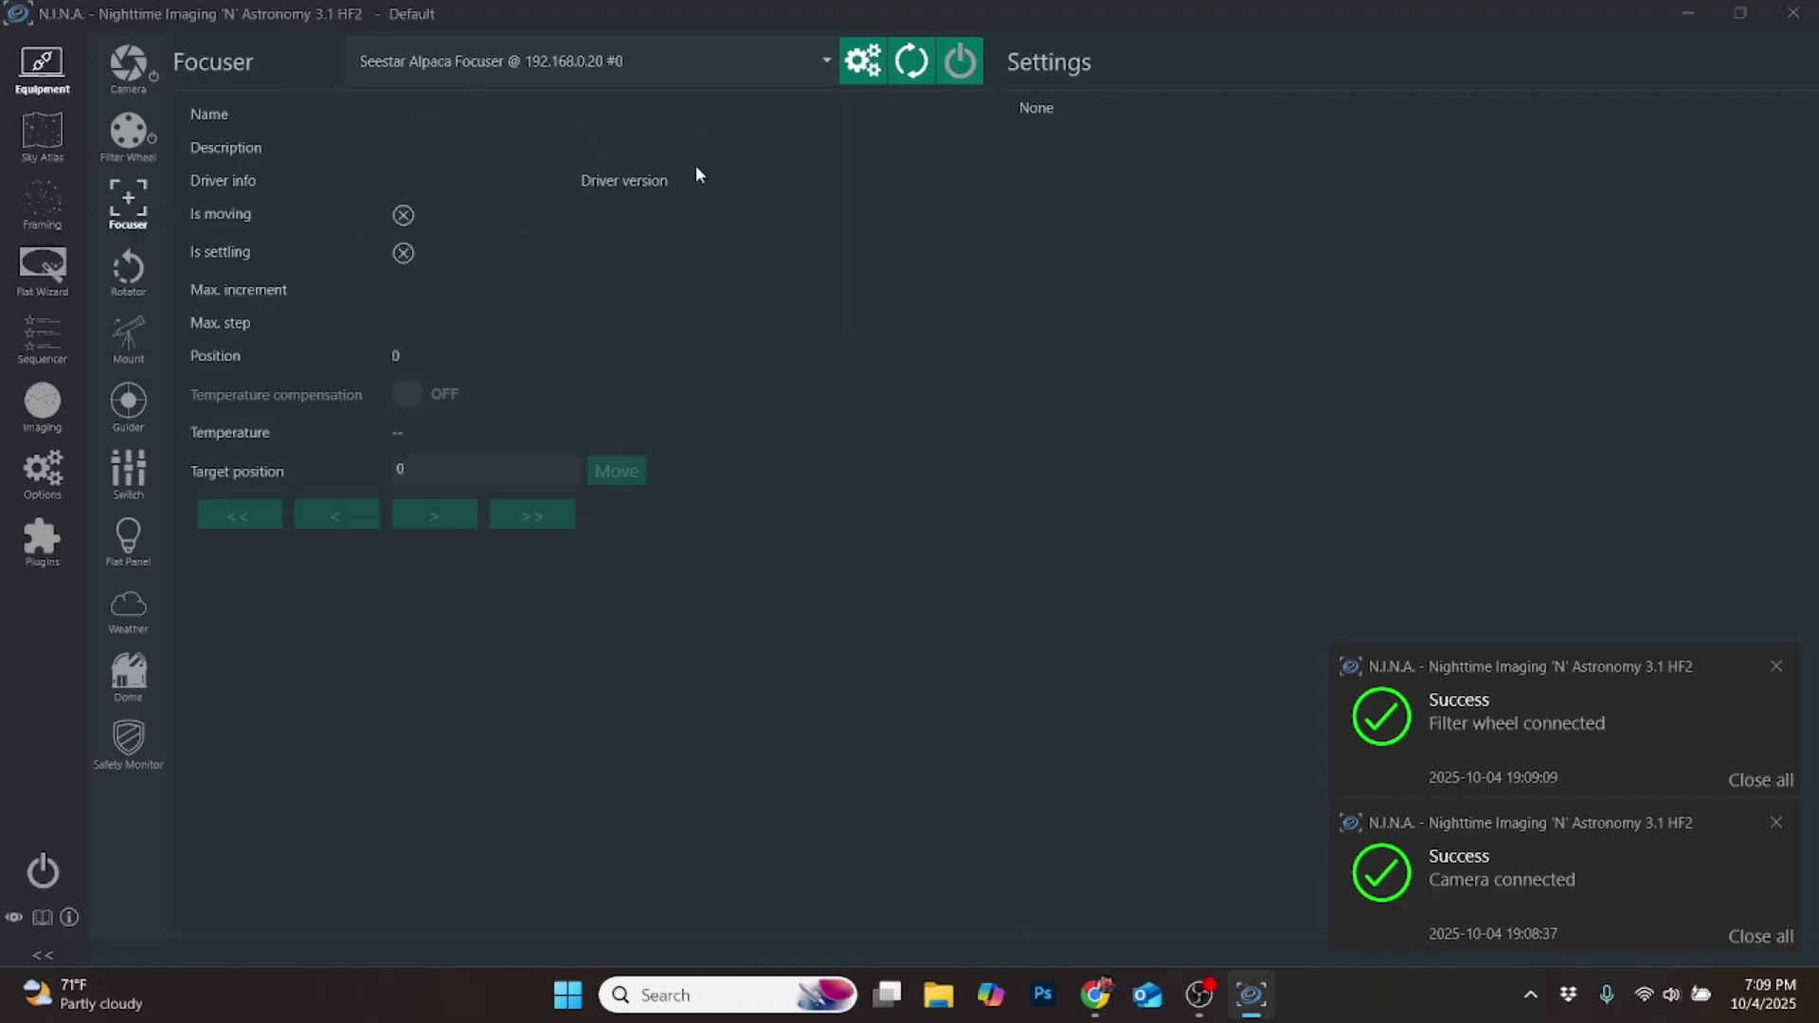
{"action": "left_click", "coordinate": [769, 60]}
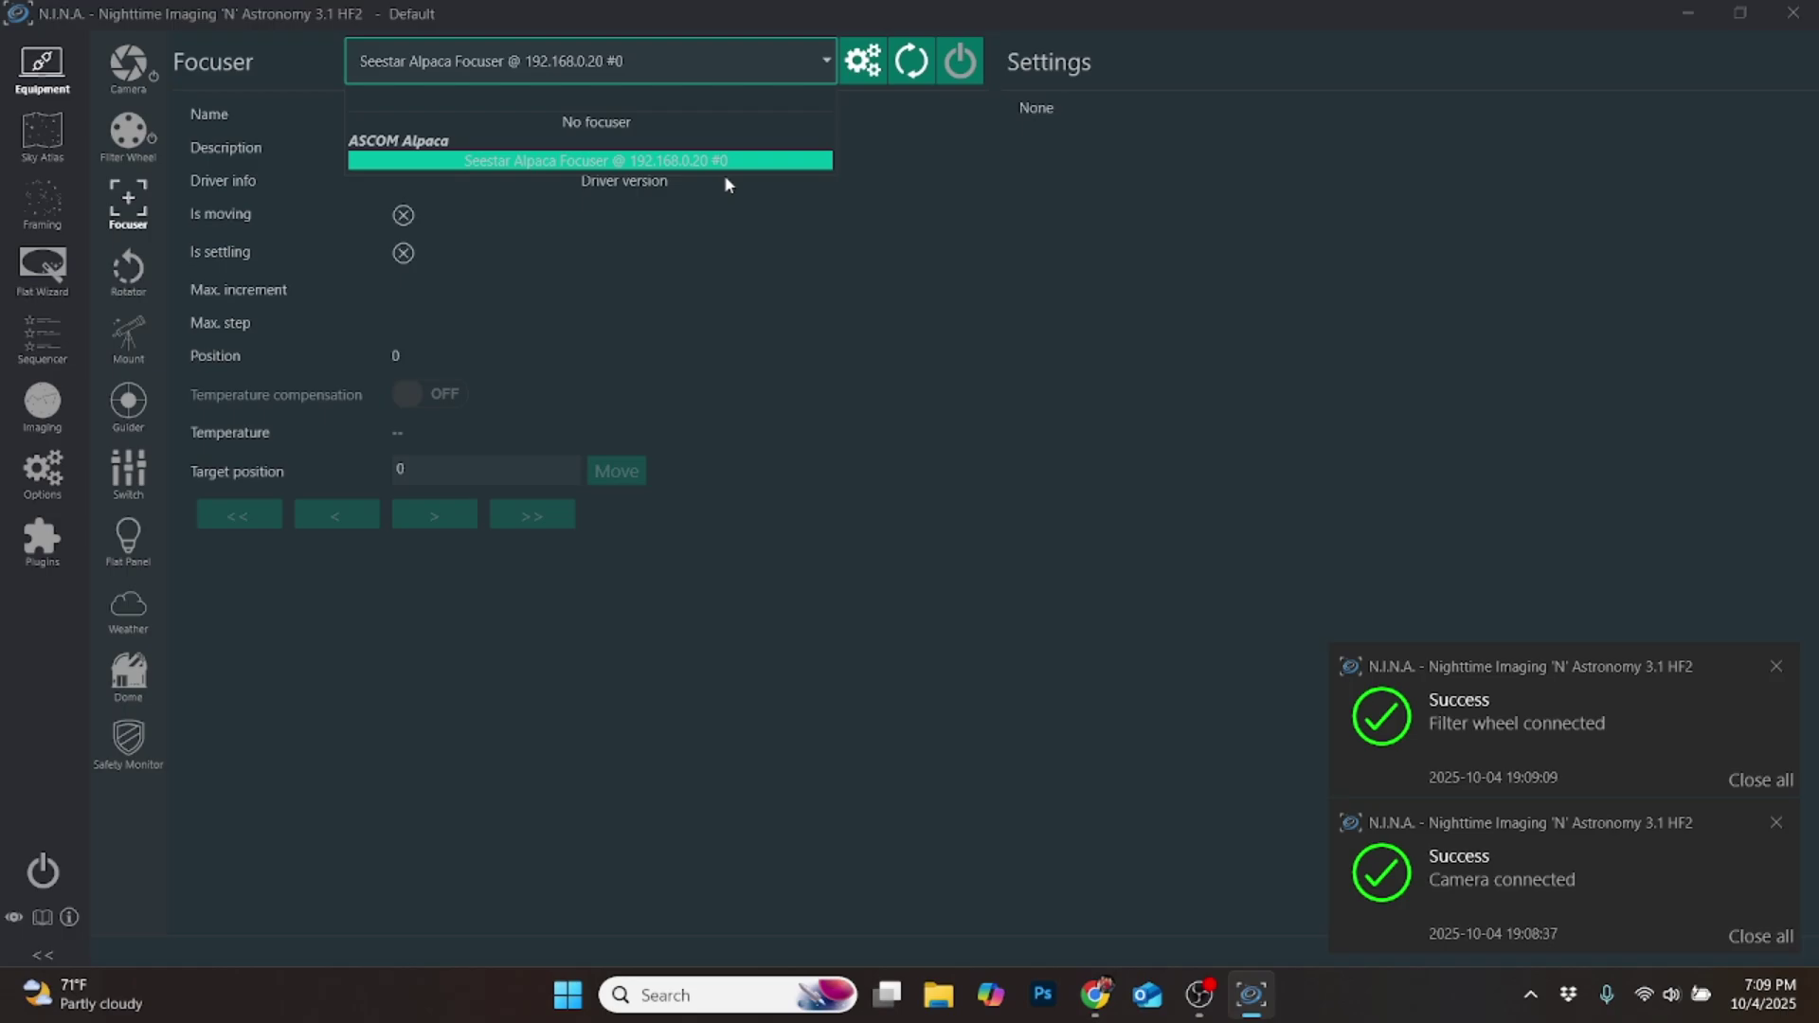
{"action": "left_click", "coordinate": [493, 161]}
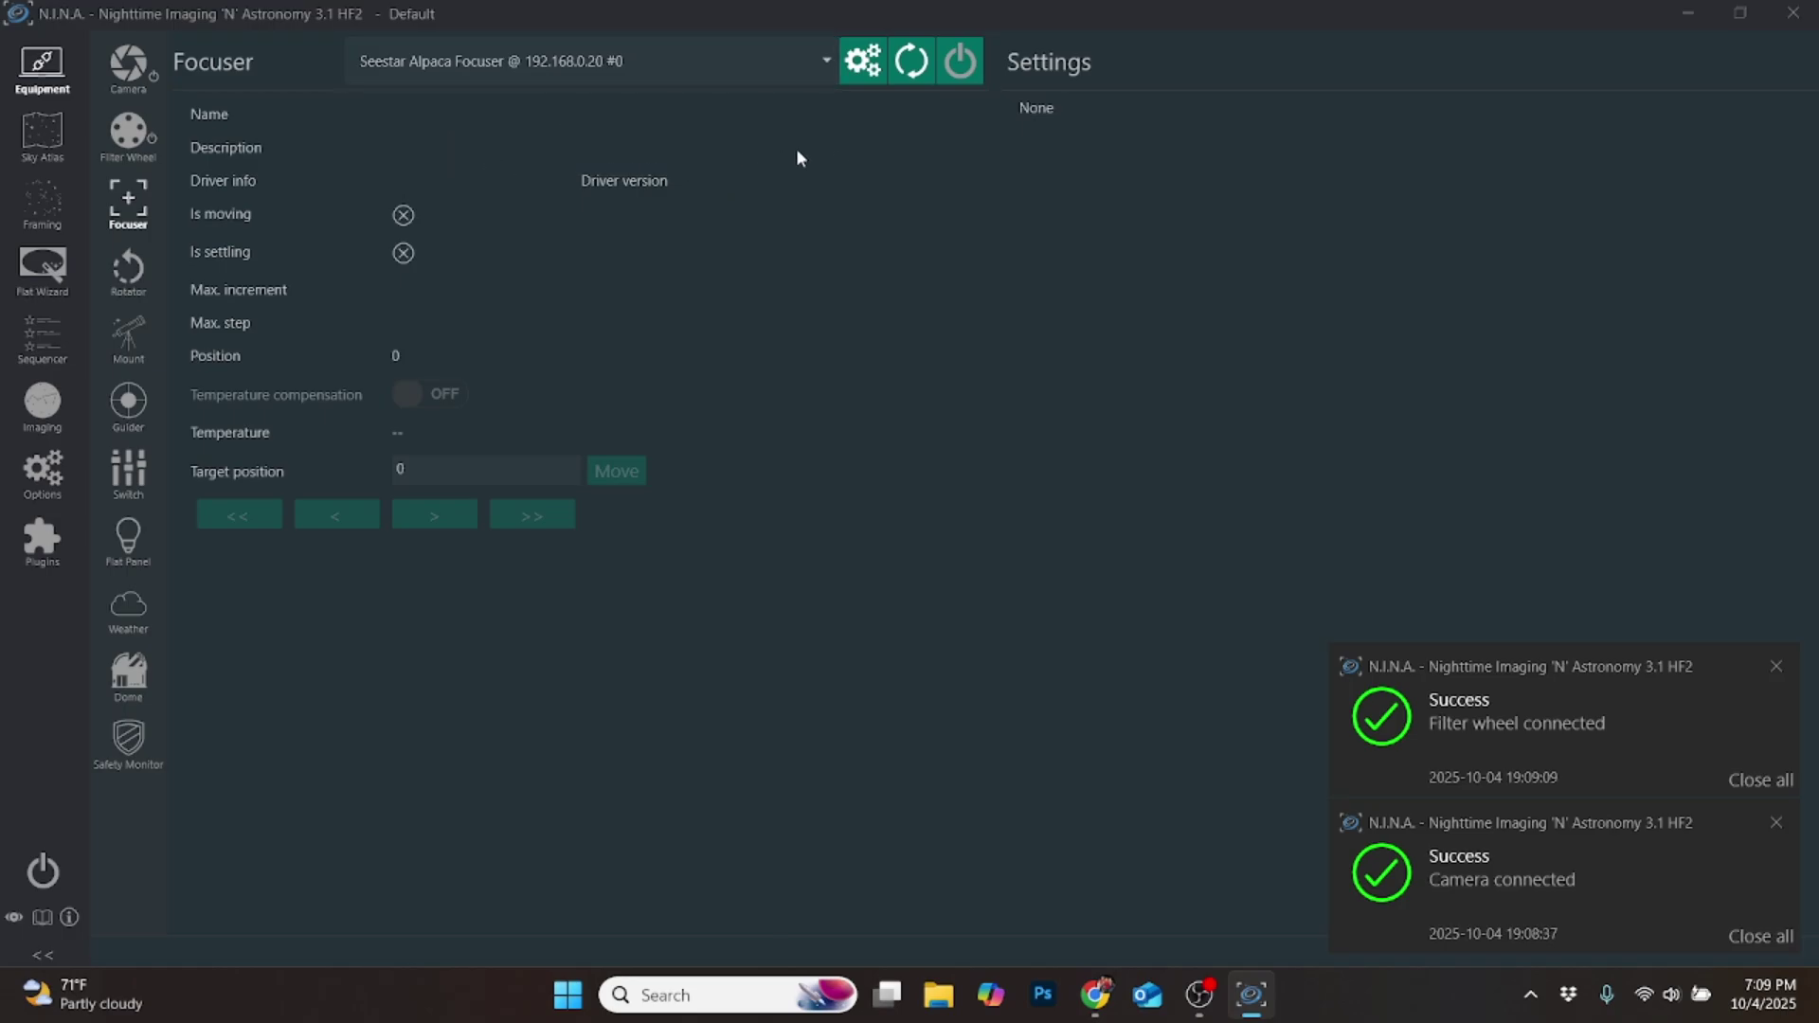
{"action": "left_click", "coordinate": [966, 68]}
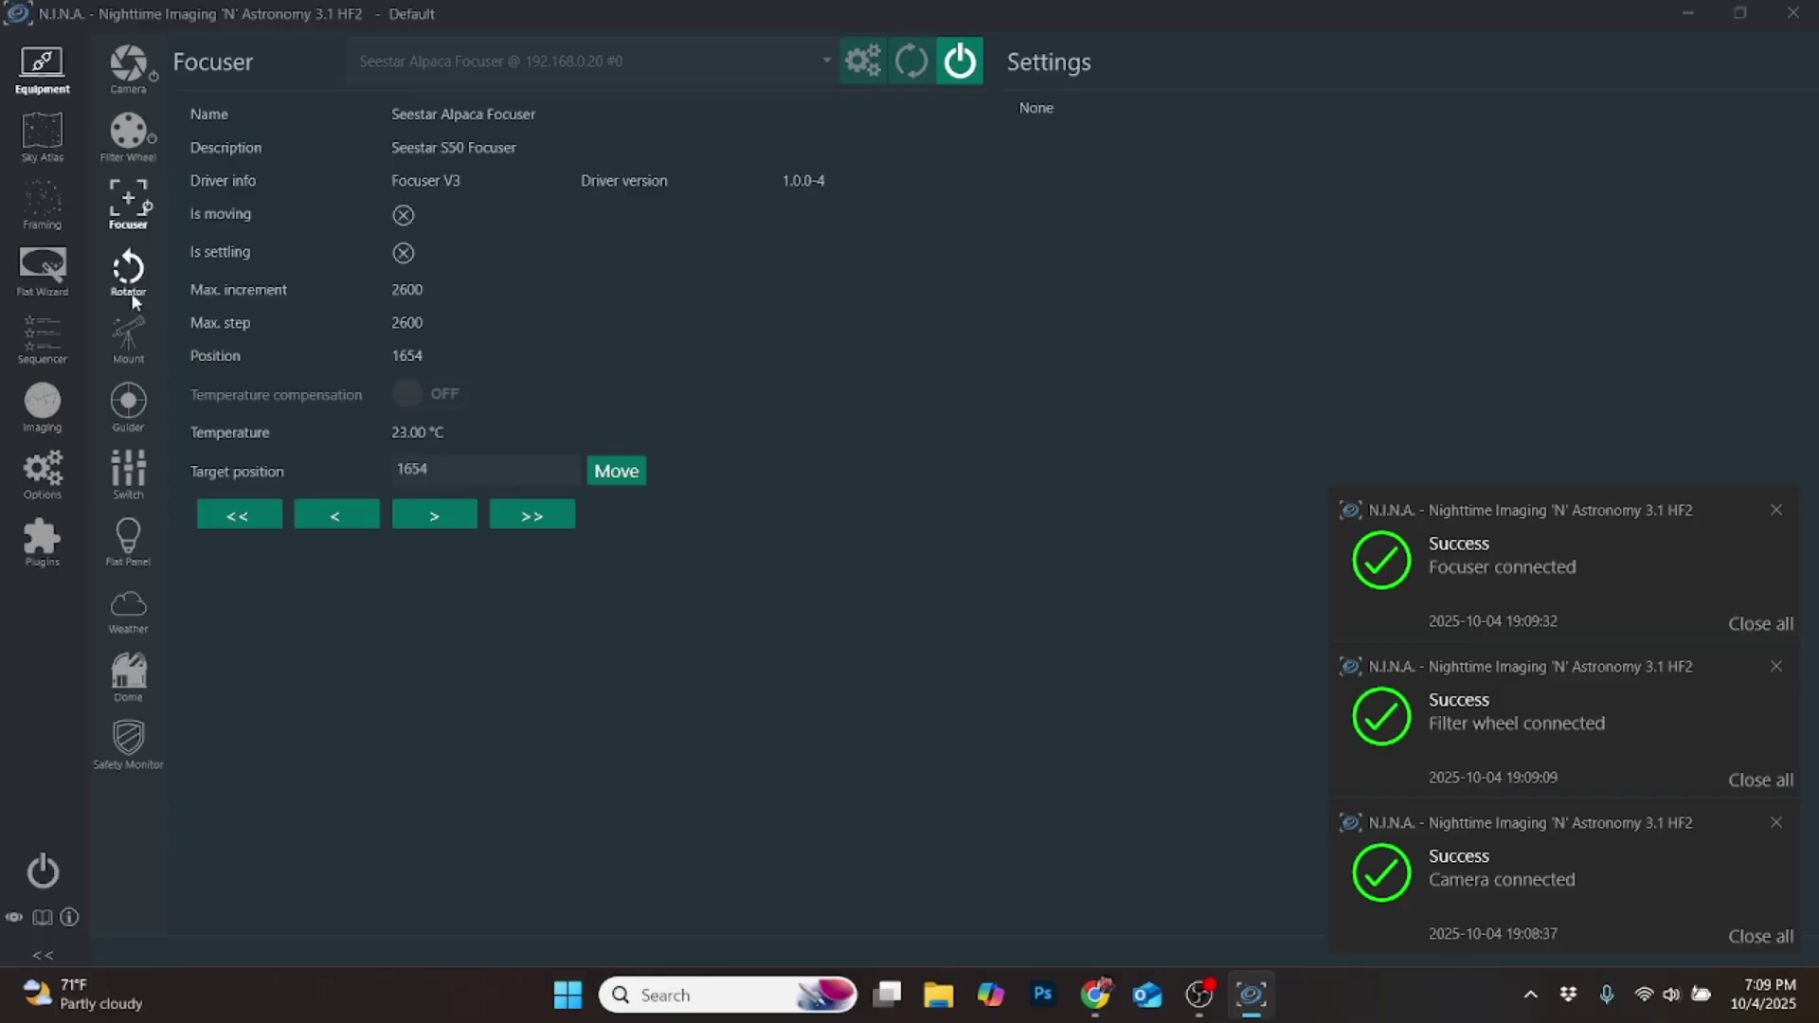
- Connect the Seestar Alpaca Telescope on the Mount page
{"action": "left_click", "coordinate": [131, 343]}
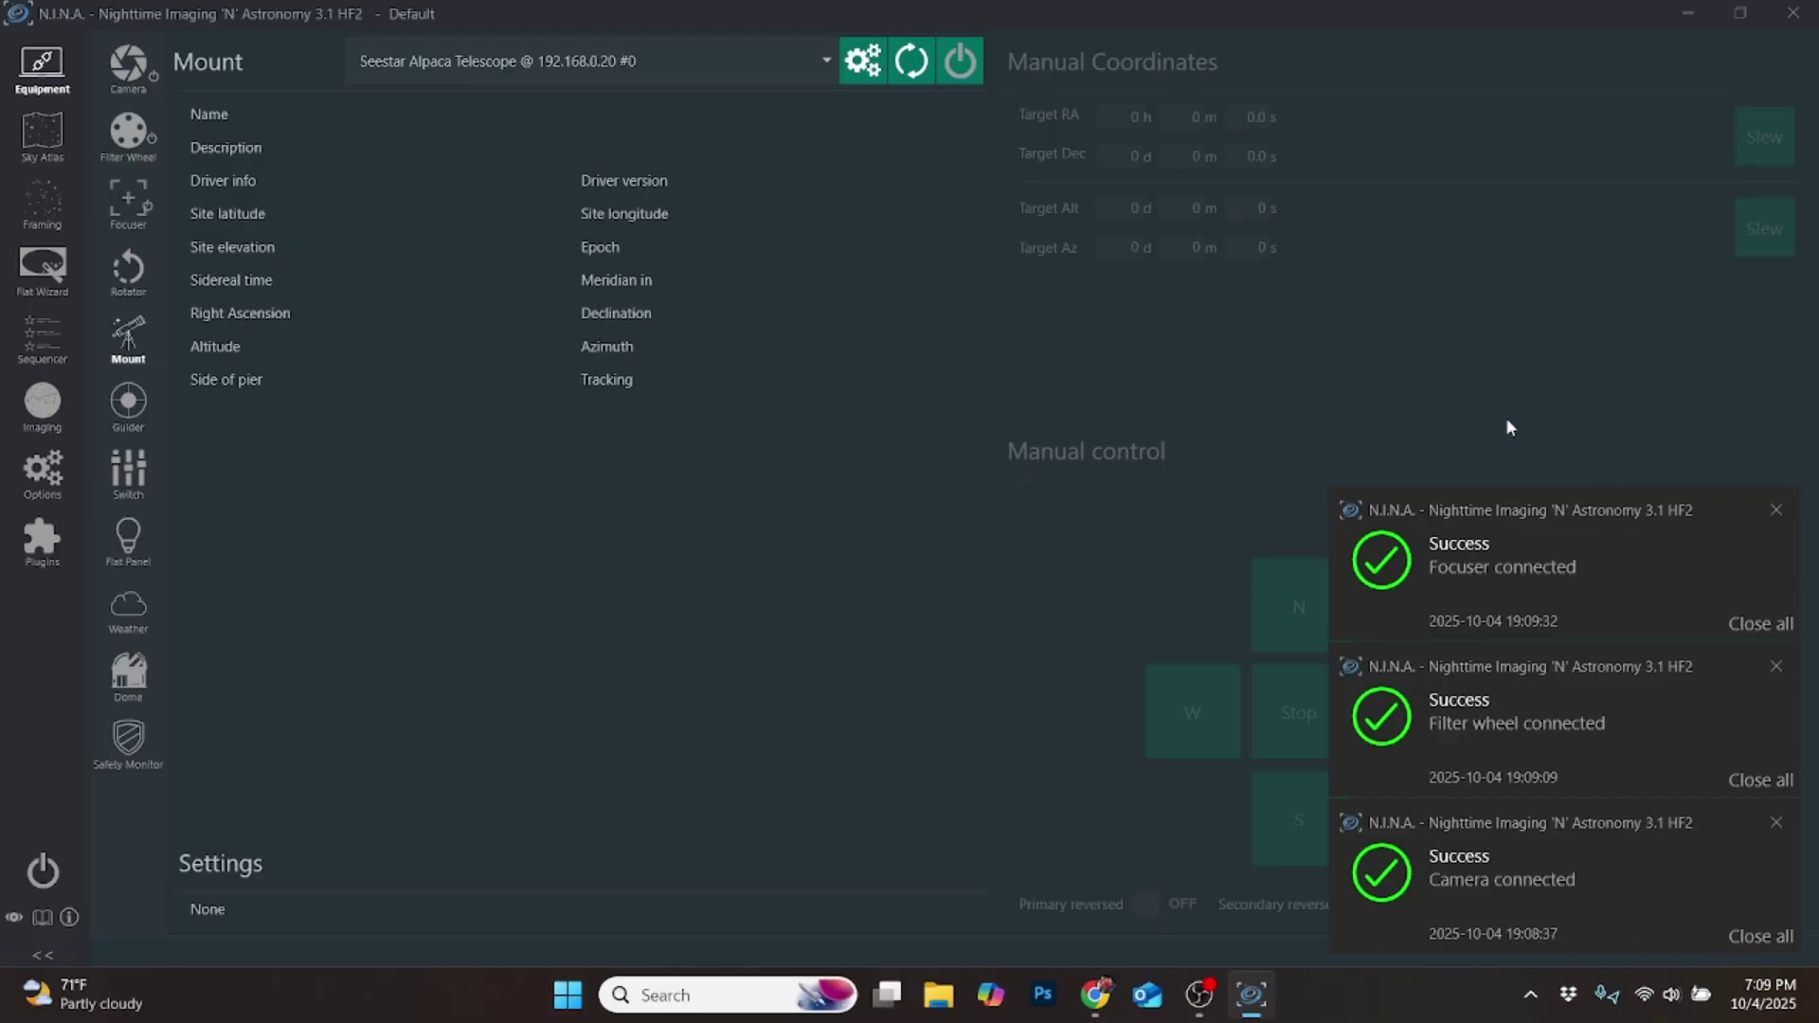
{"action": "left_click", "coordinate": [962, 62]}
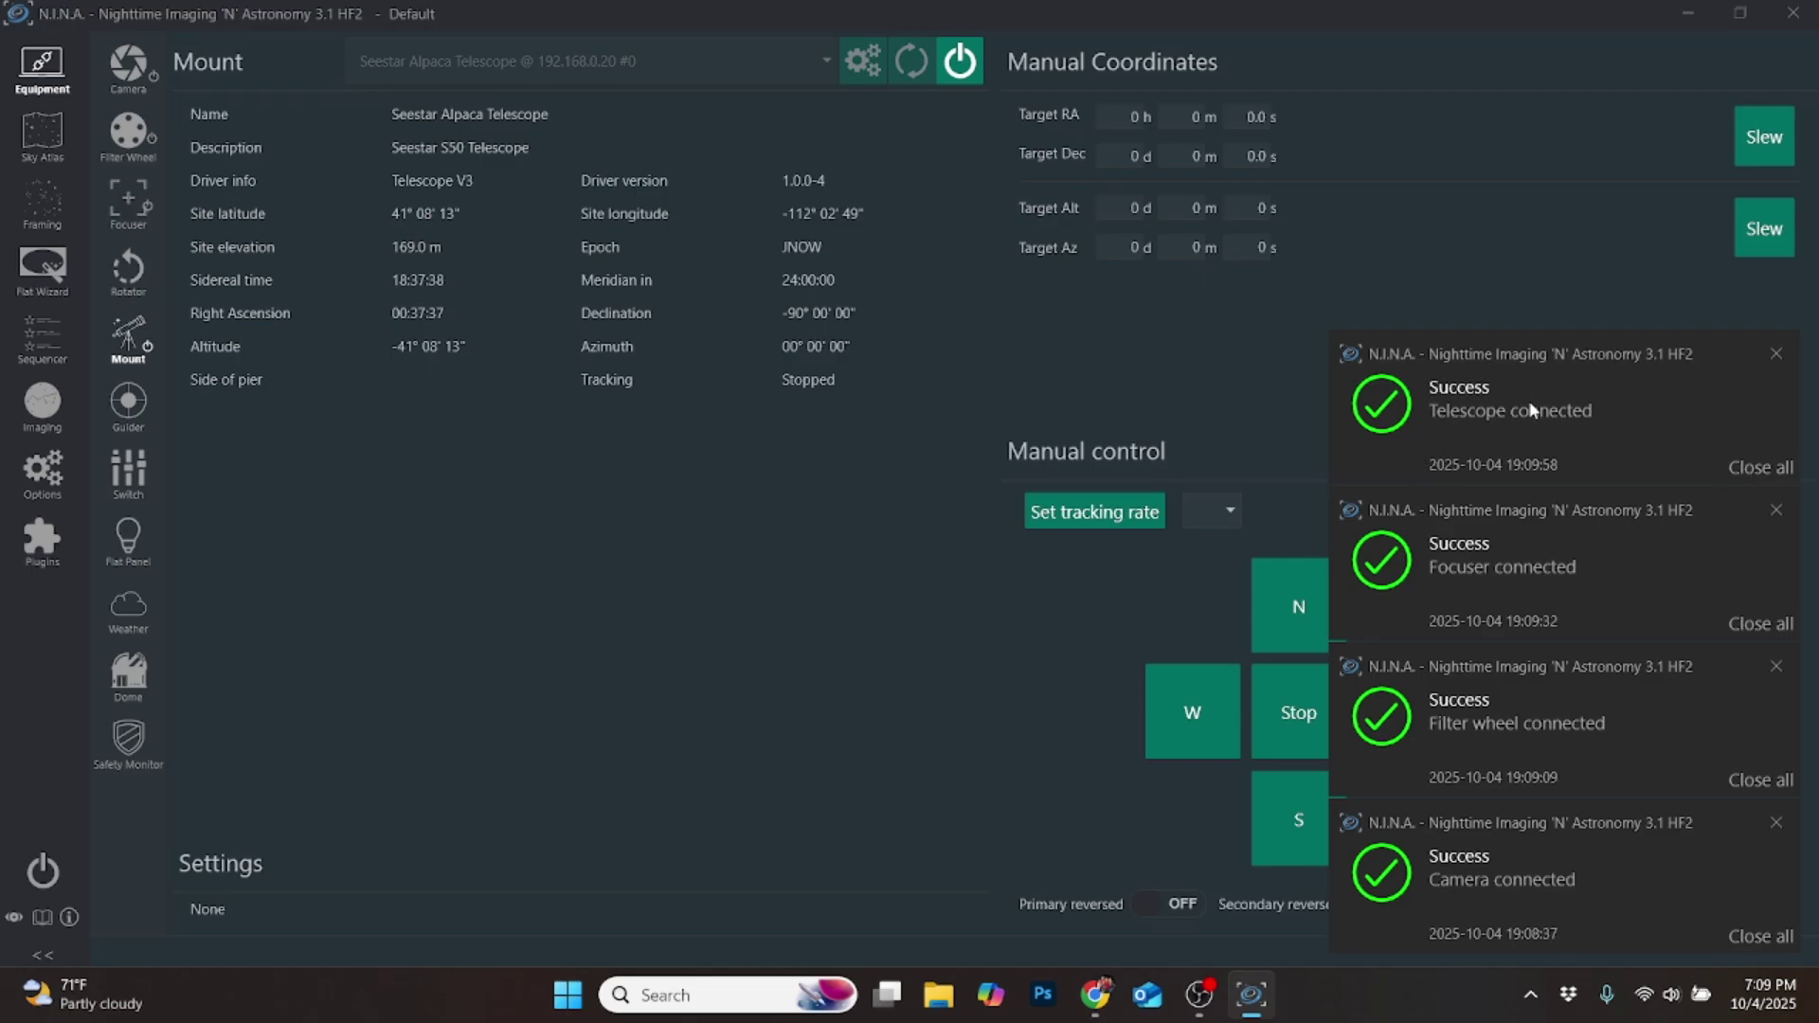
- Dismiss all connection notifications and slew the Seestar mount west with manual control
{"action": "left_click", "coordinate": [1765, 471]}
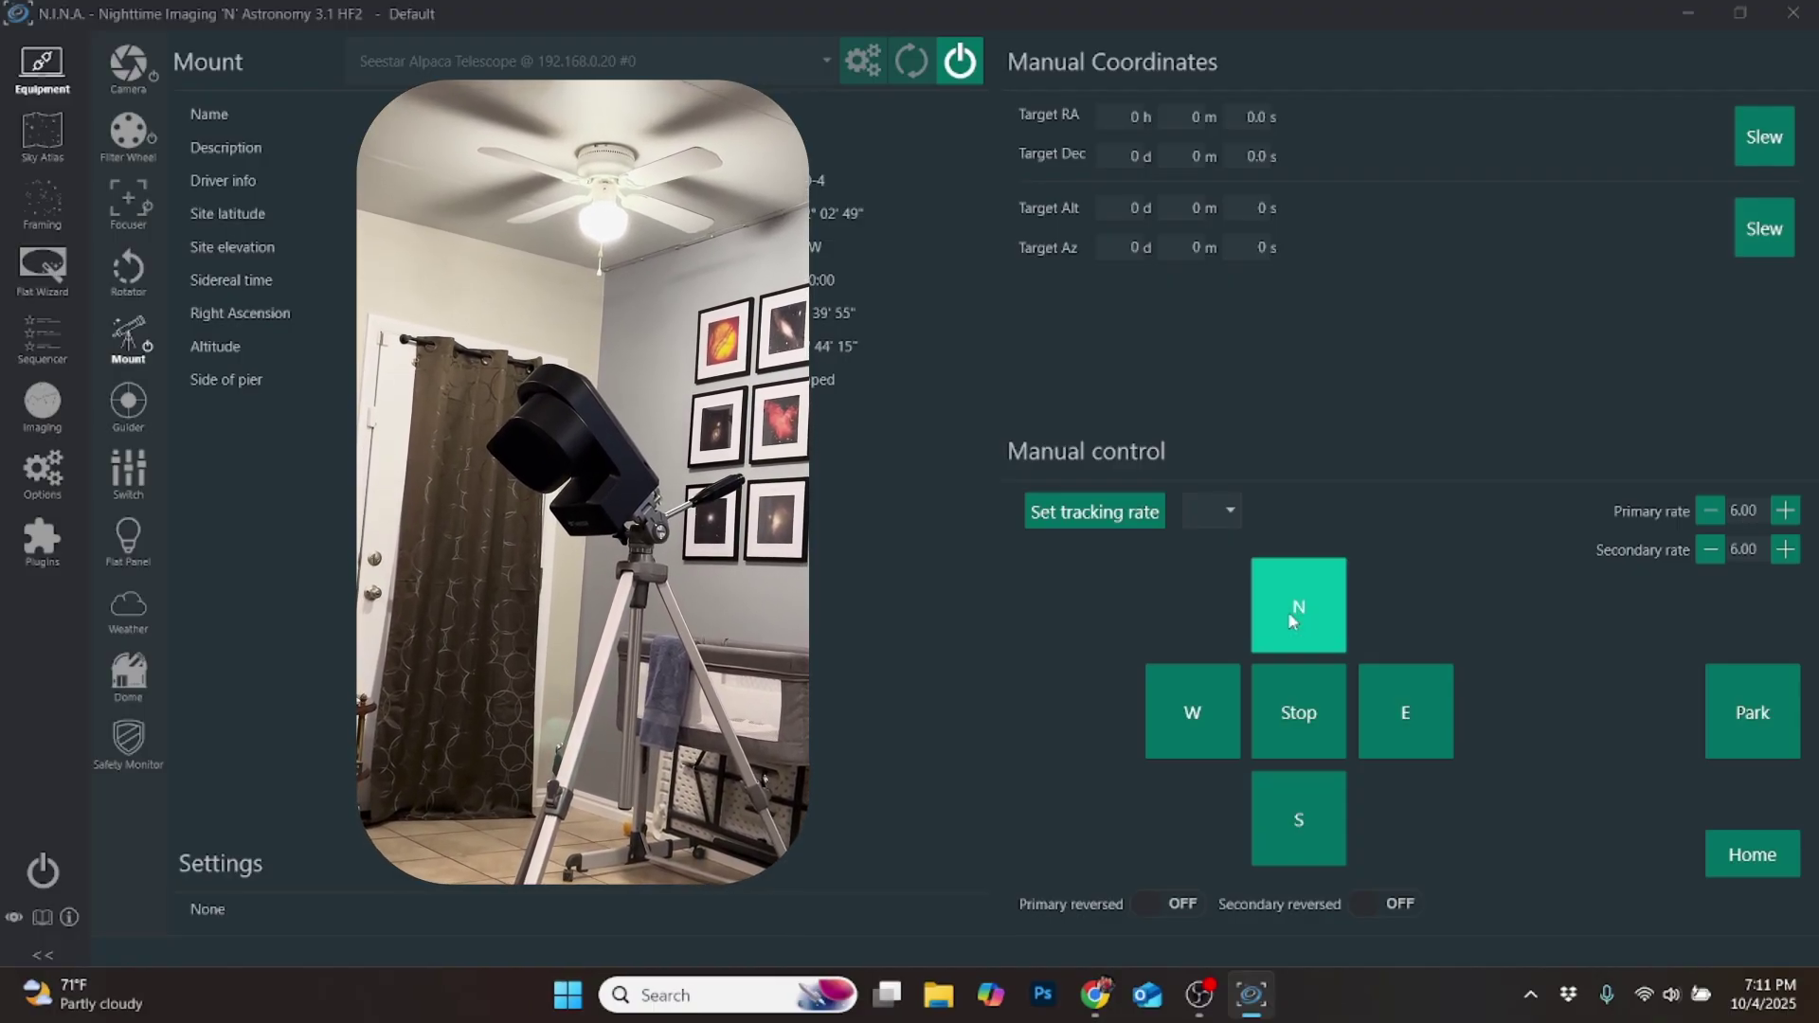
{"action": "left_click", "coordinate": [1192, 709]}
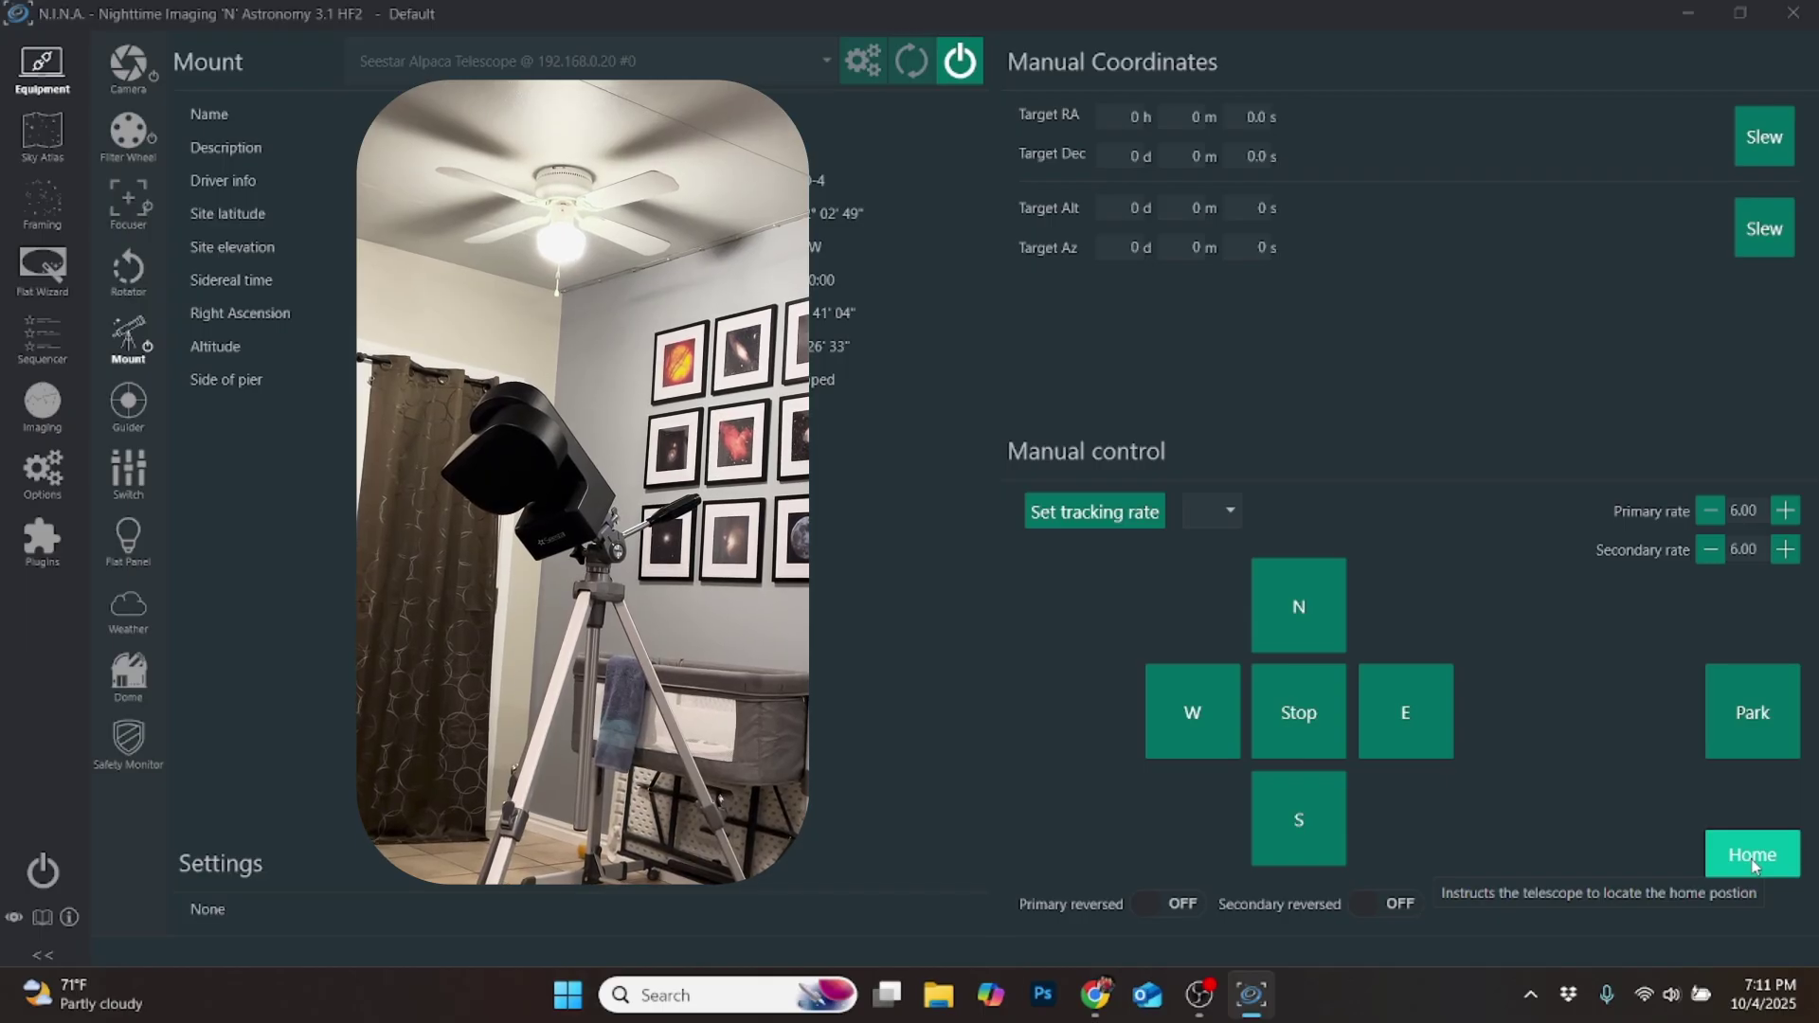
- Send the Seestar mount to its home position at declination −90°
{"action": "left_click", "coordinate": [1752, 857]}
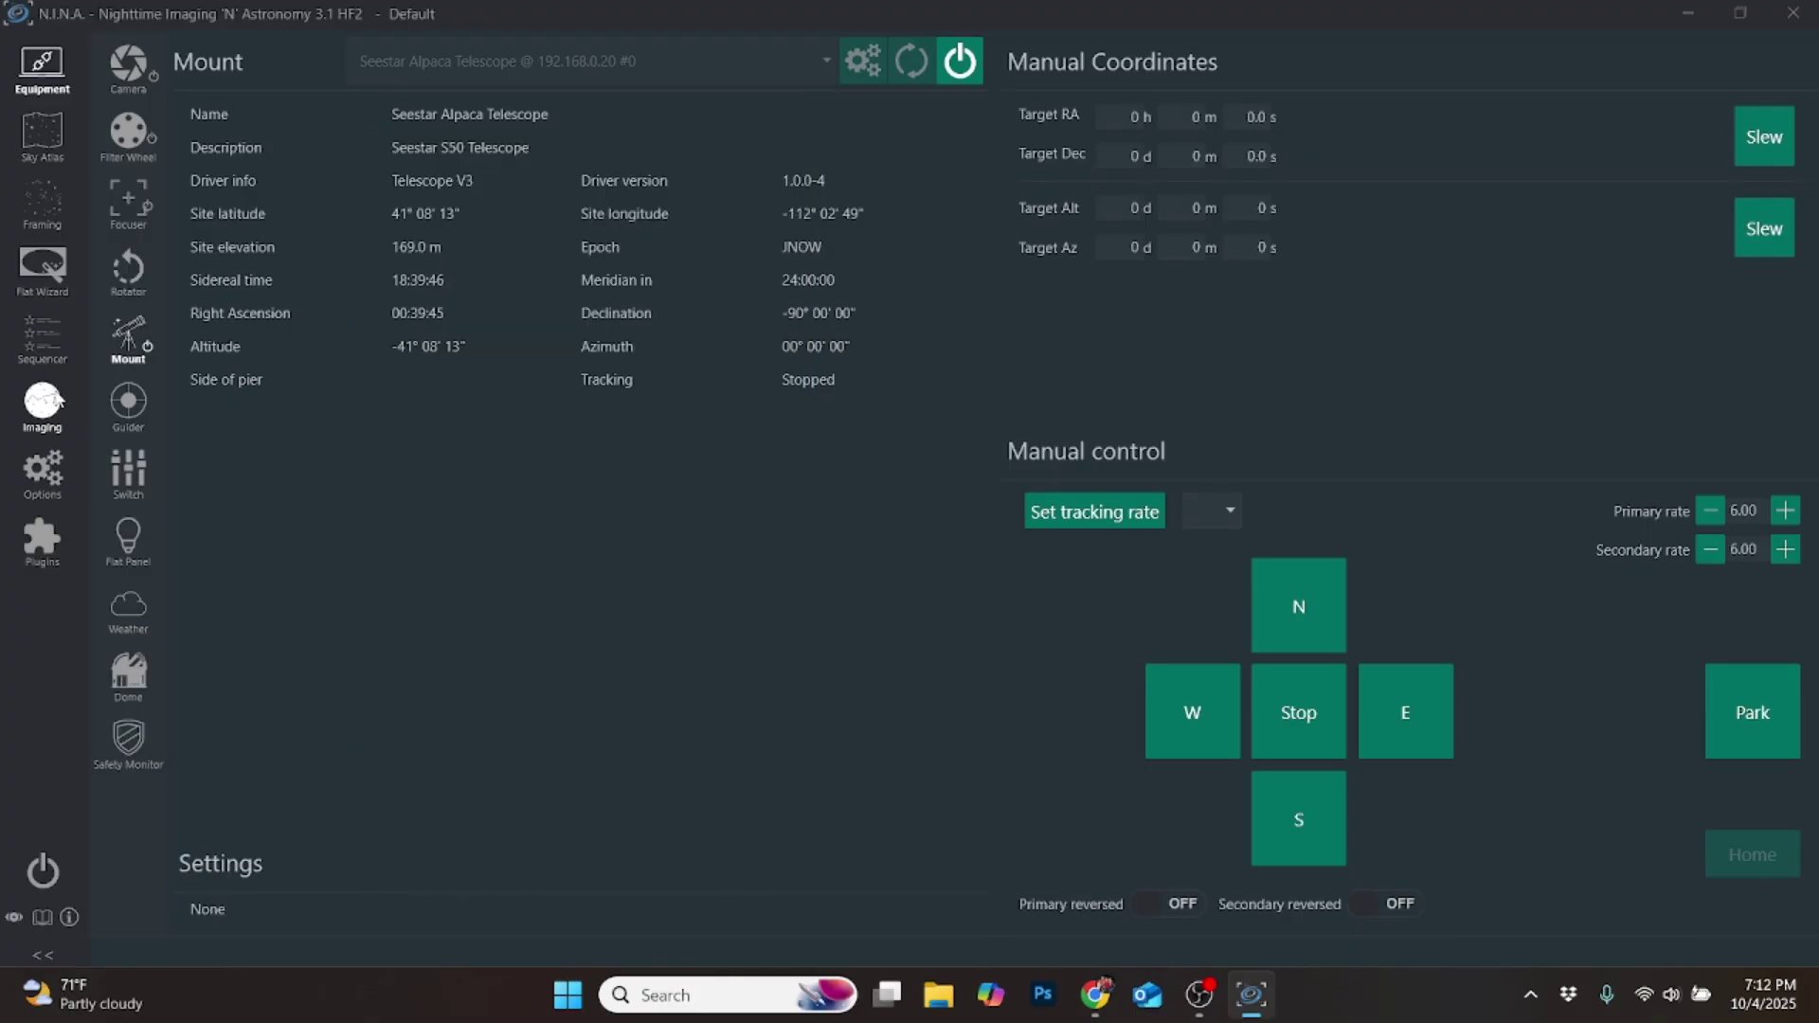
- Go to the Imaging workspace and open the Sky Atlas
{"action": "left_click", "coordinate": [57, 400]}
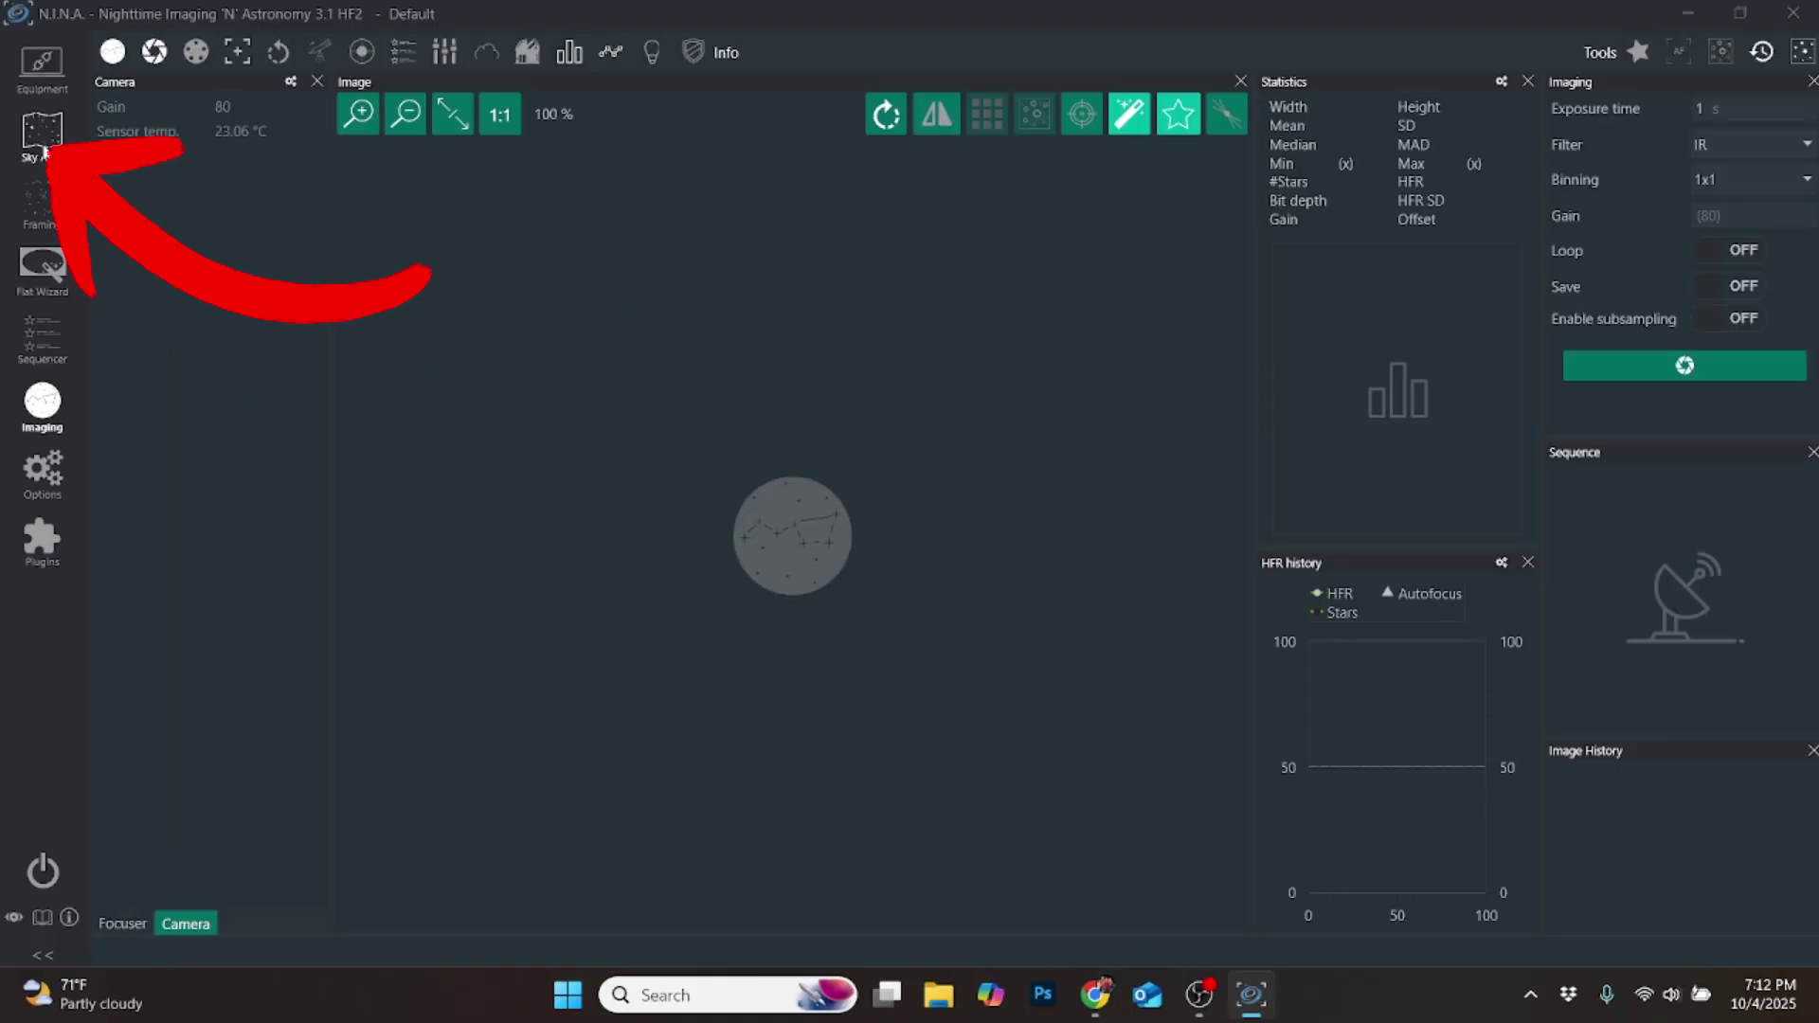
{"action": "left_click", "coordinate": [42, 142]}
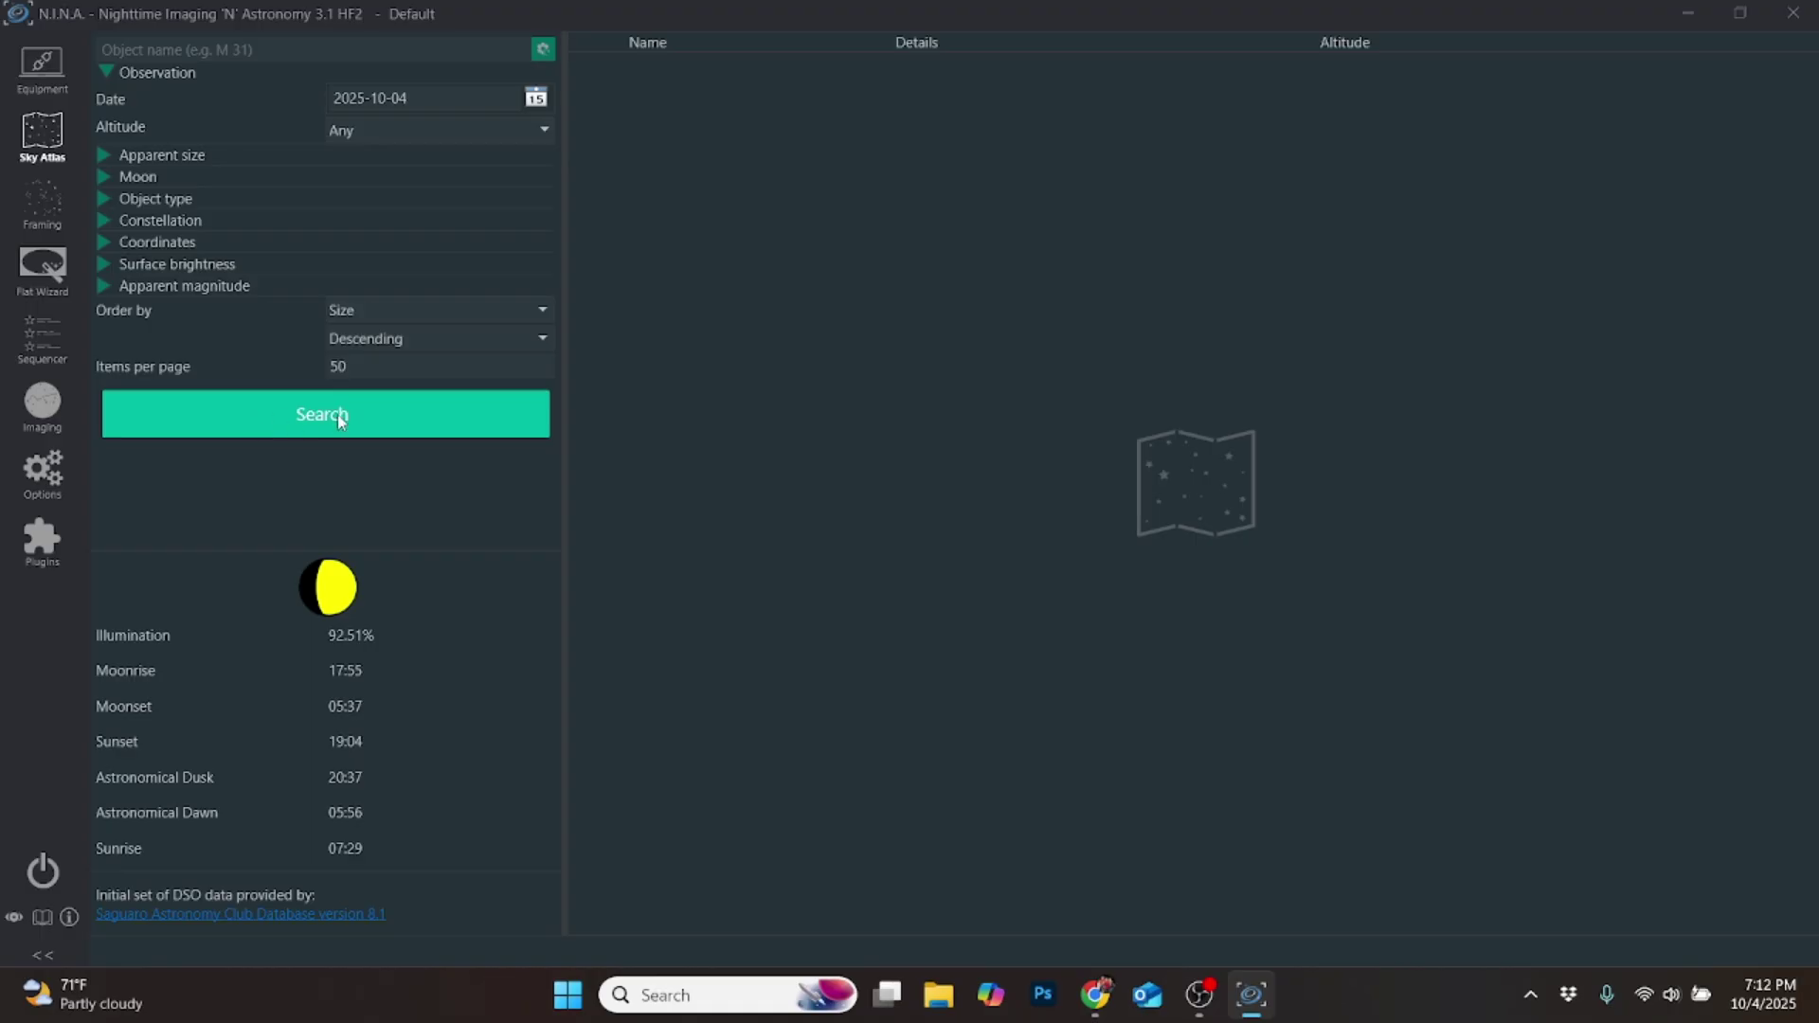
- Filter the Sky Atlas to Galaxy objects reaching at least 40° altitude and run the search
{"action": "left_click", "coordinate": [106, 201]}
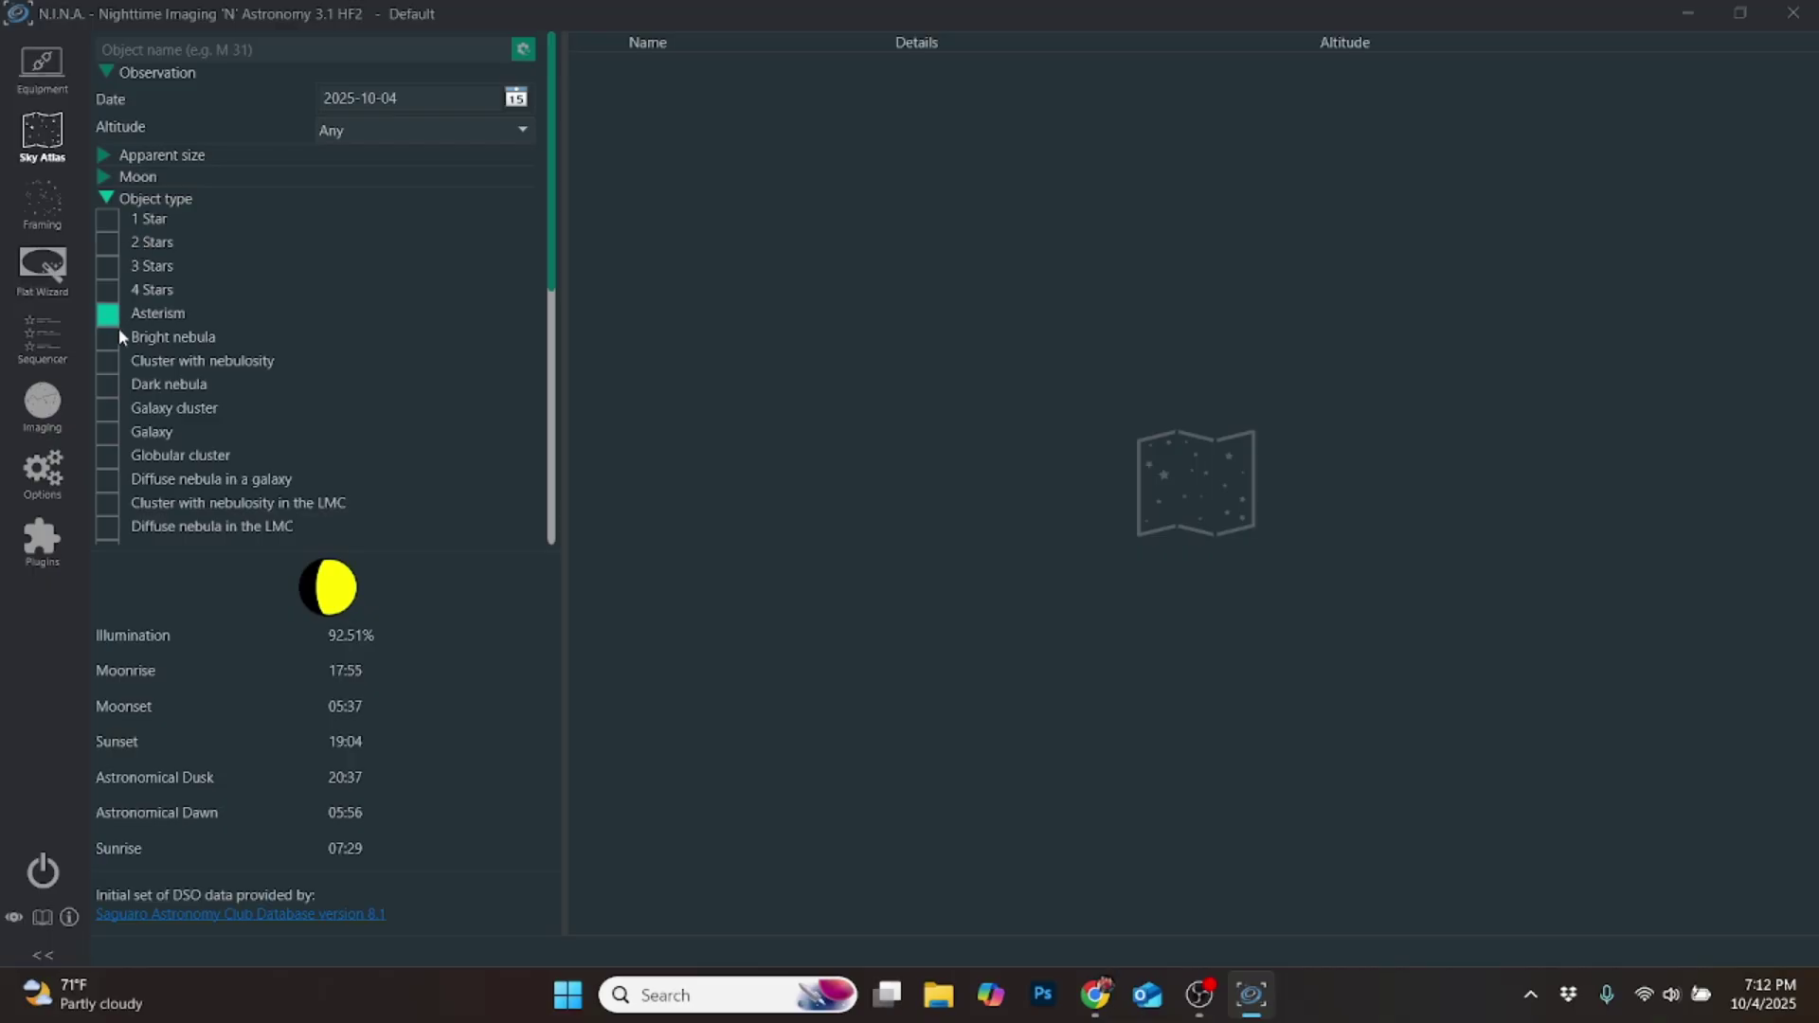
{"action": "left_click", "coordinate": [110, 434]}
{"action": "left_click", "coordinate": [413, 134]}
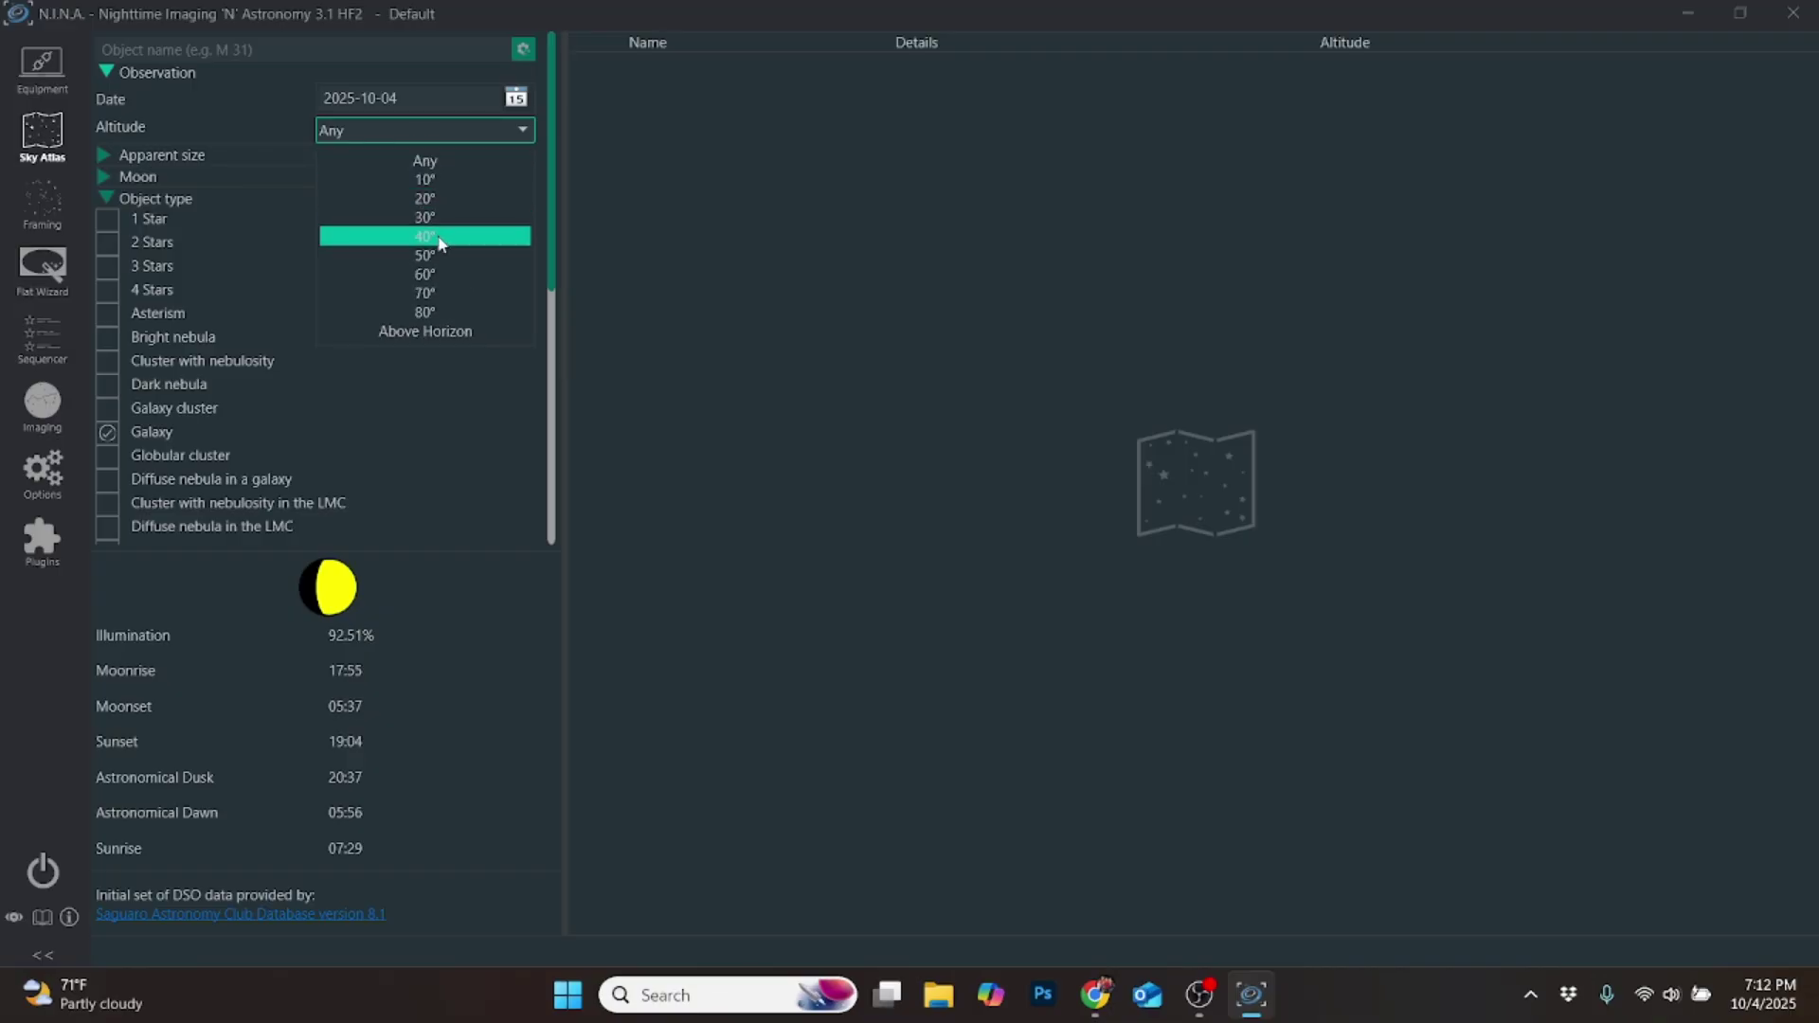
{"action": "left_click", "coordinate": [424, 237]}
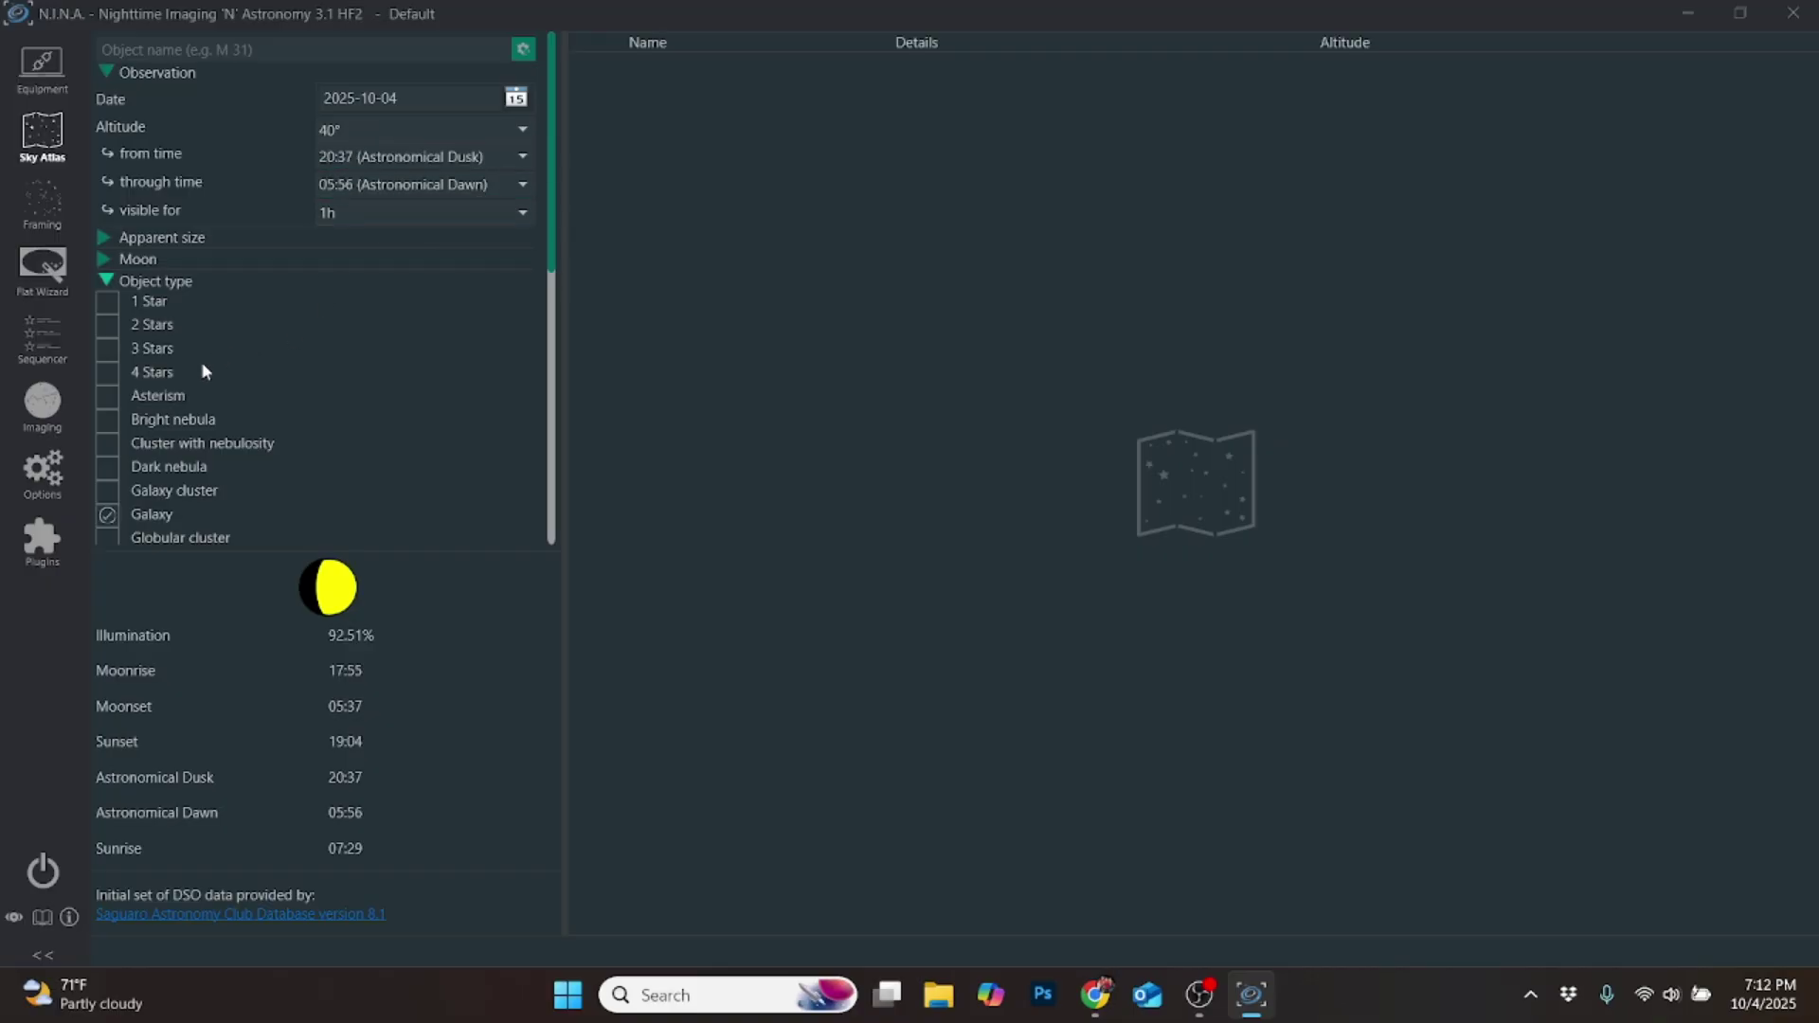
{"action": "left_click_drag", "start_coordinate": [548, 190], "coordinate": [558, 497]}
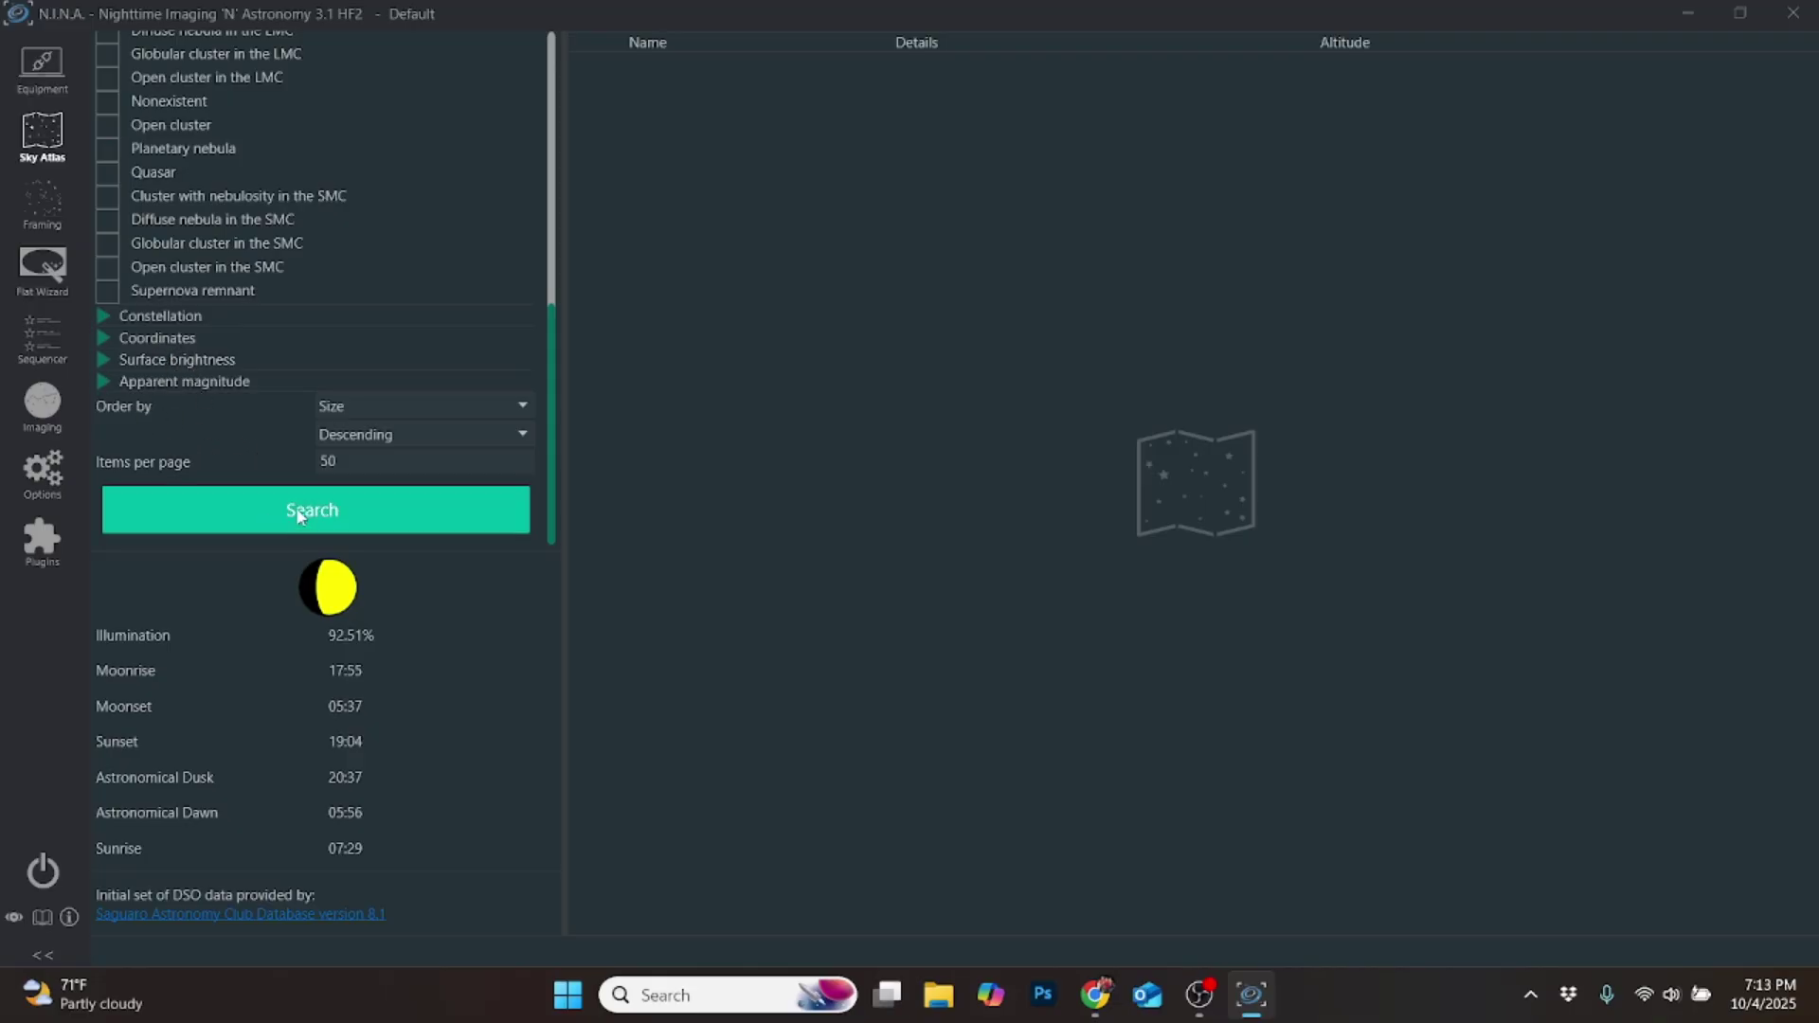
{"action": "left_click", "coordinate": [326, 519]}
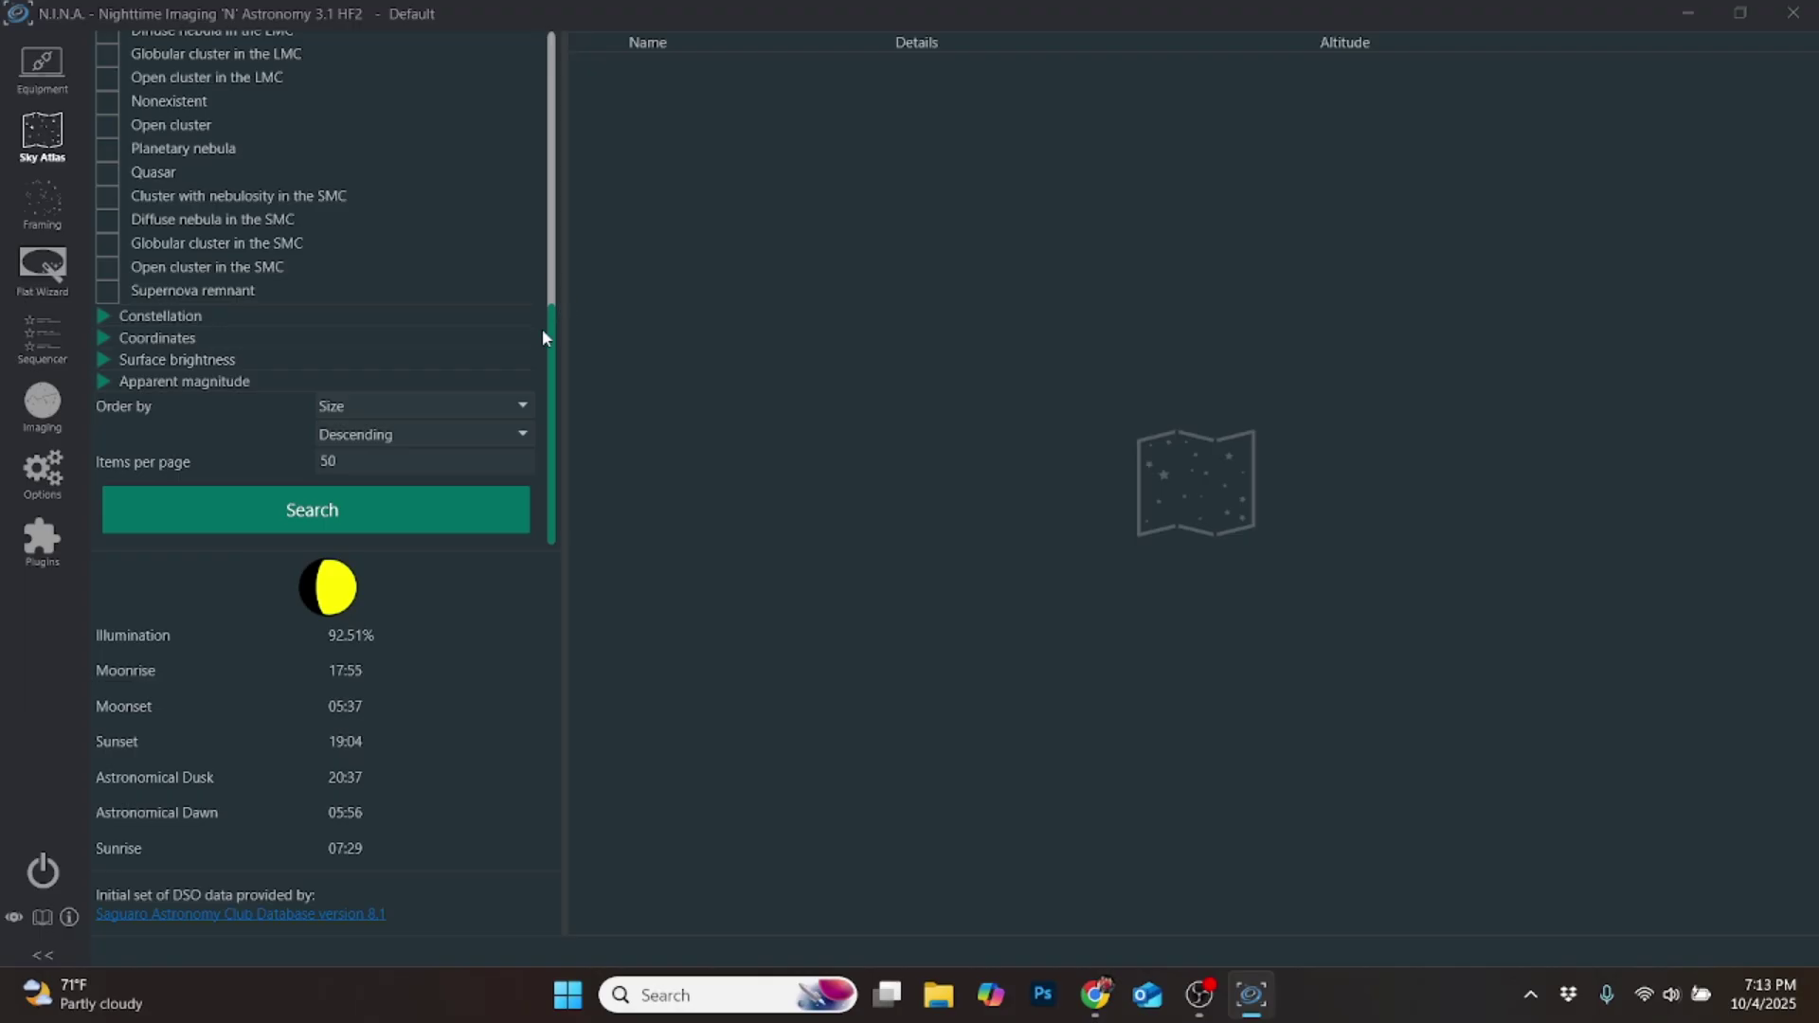
- Keep the 20:37 to 05:56 window and require targets visible for at least 2h
{"action": "left_click_drag", "start_coordinate": [549, 341], "coordinate": [542, 66]}
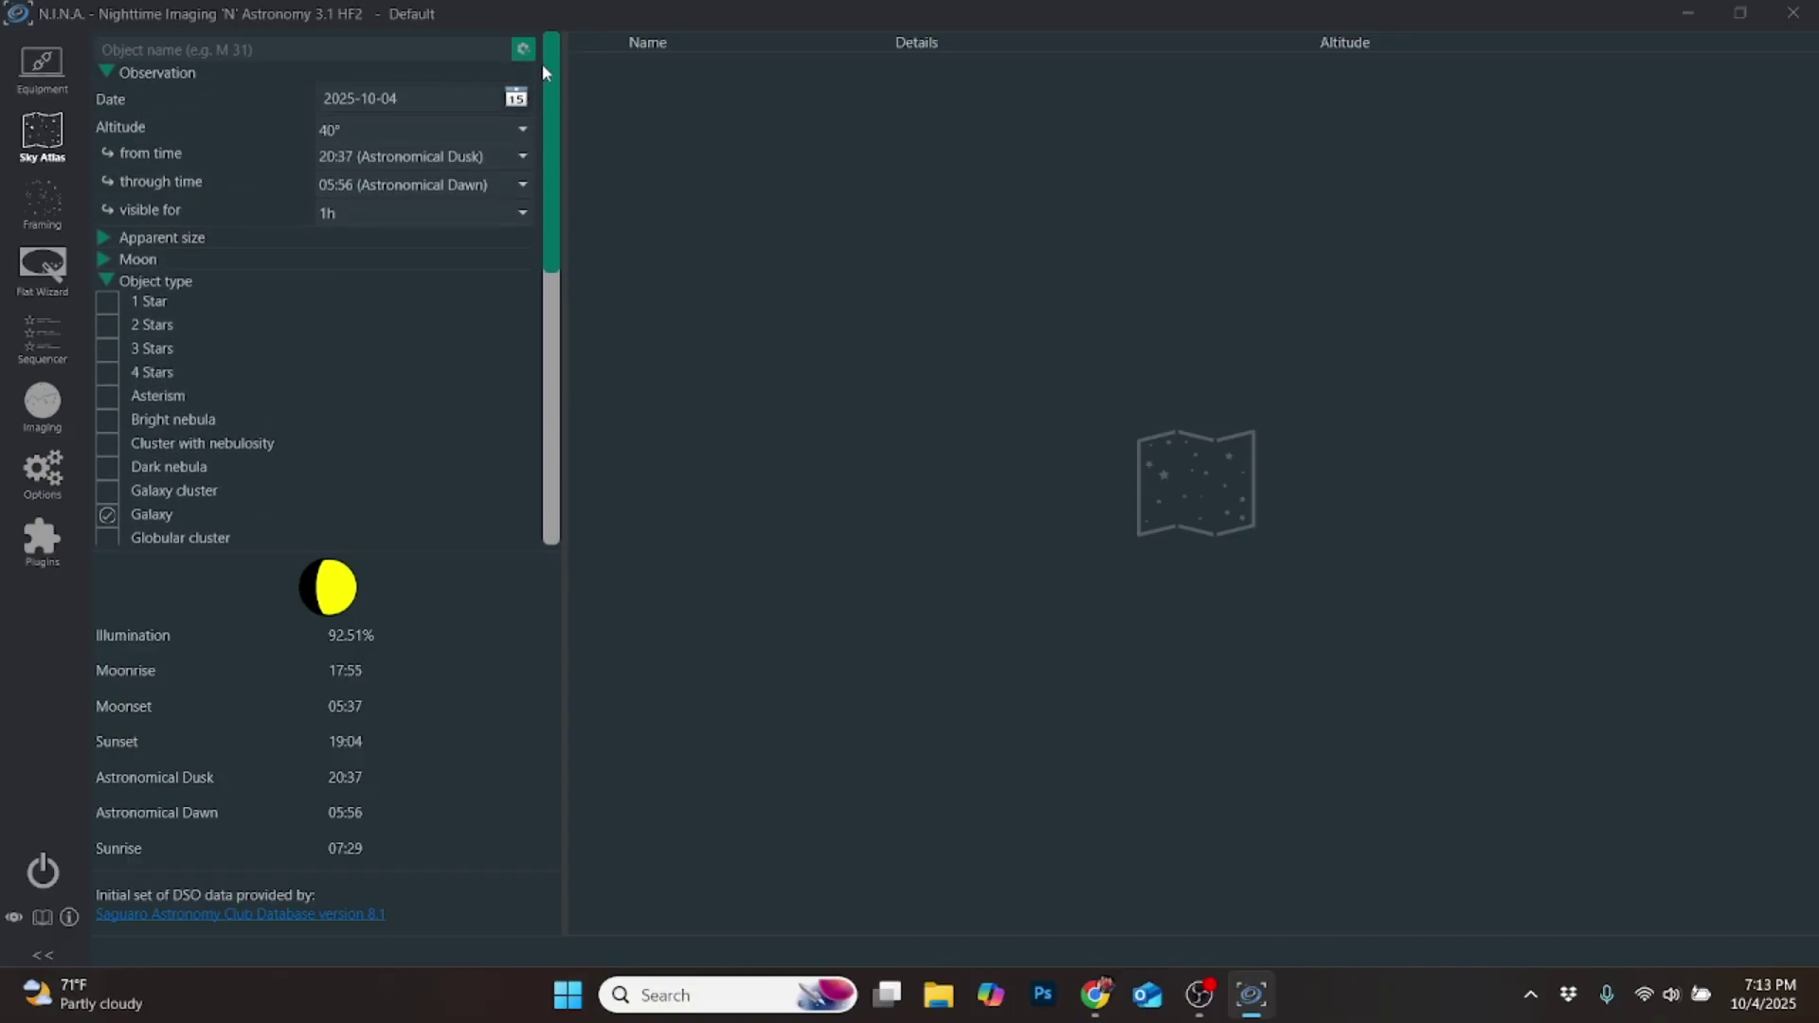
{"action": "left_click", "coordinate": [400, 157]}
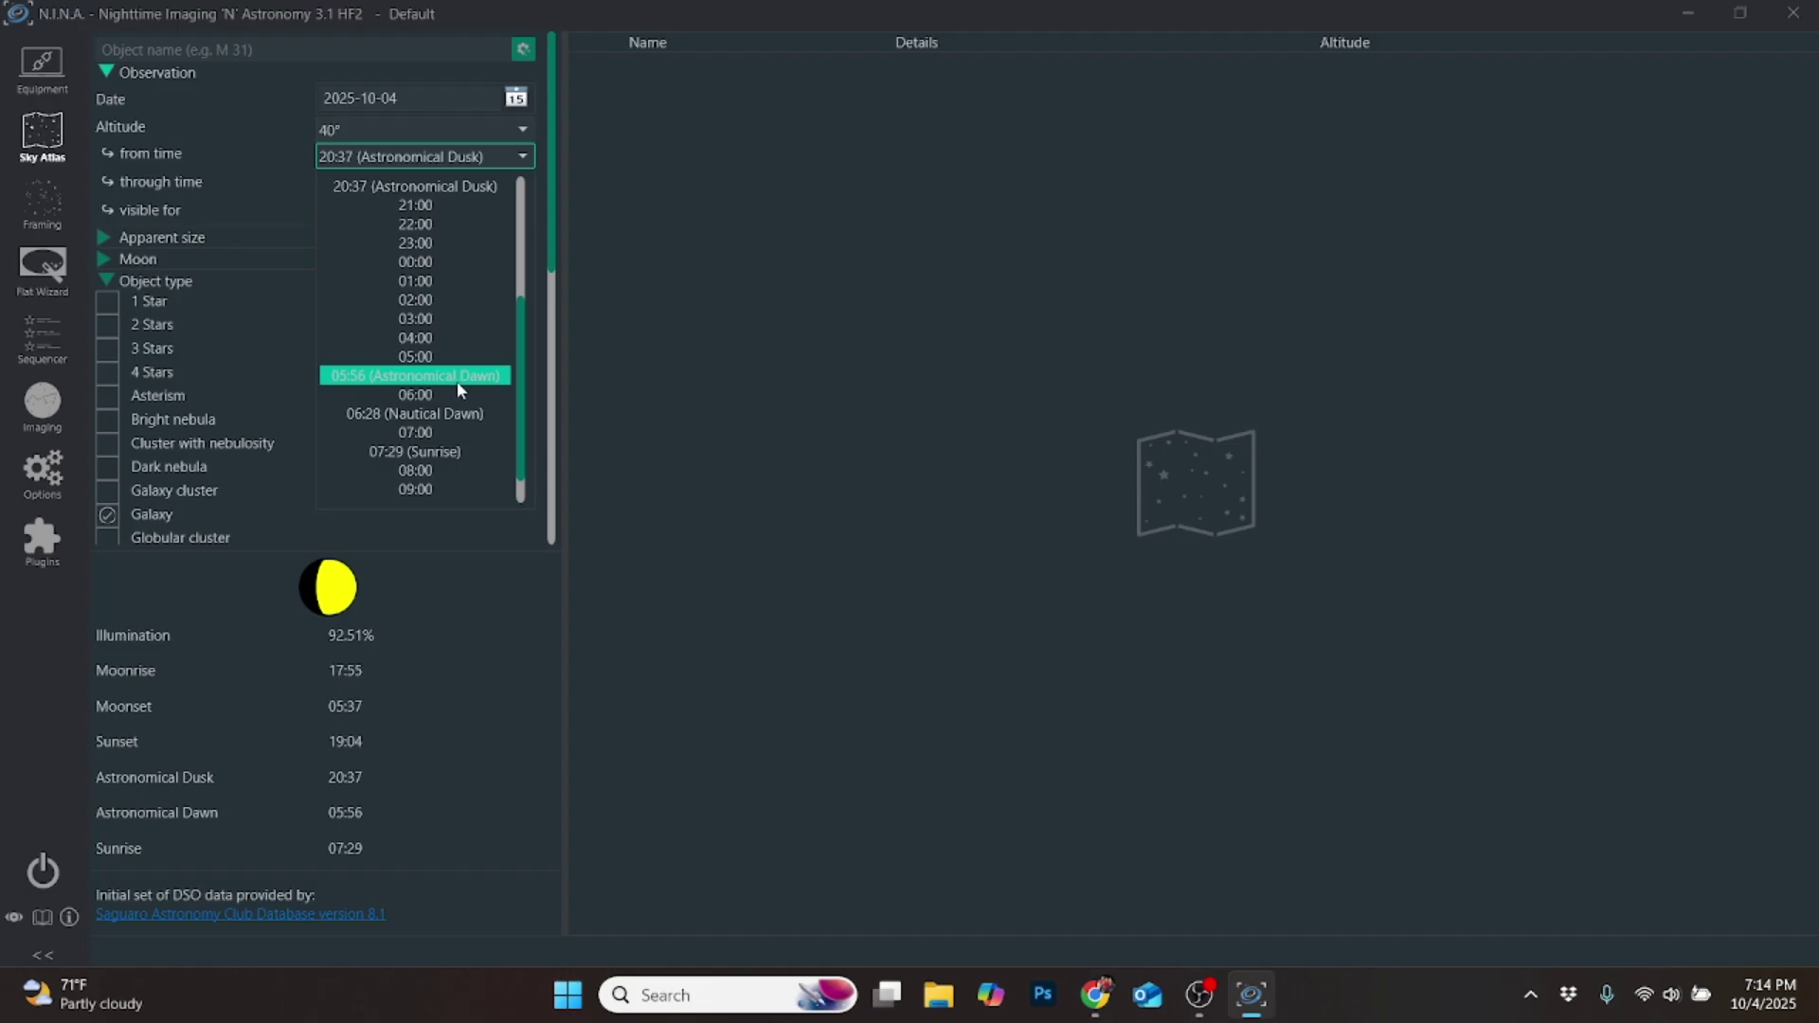
{"action": "left_click", "coordinate": [460, 149]}
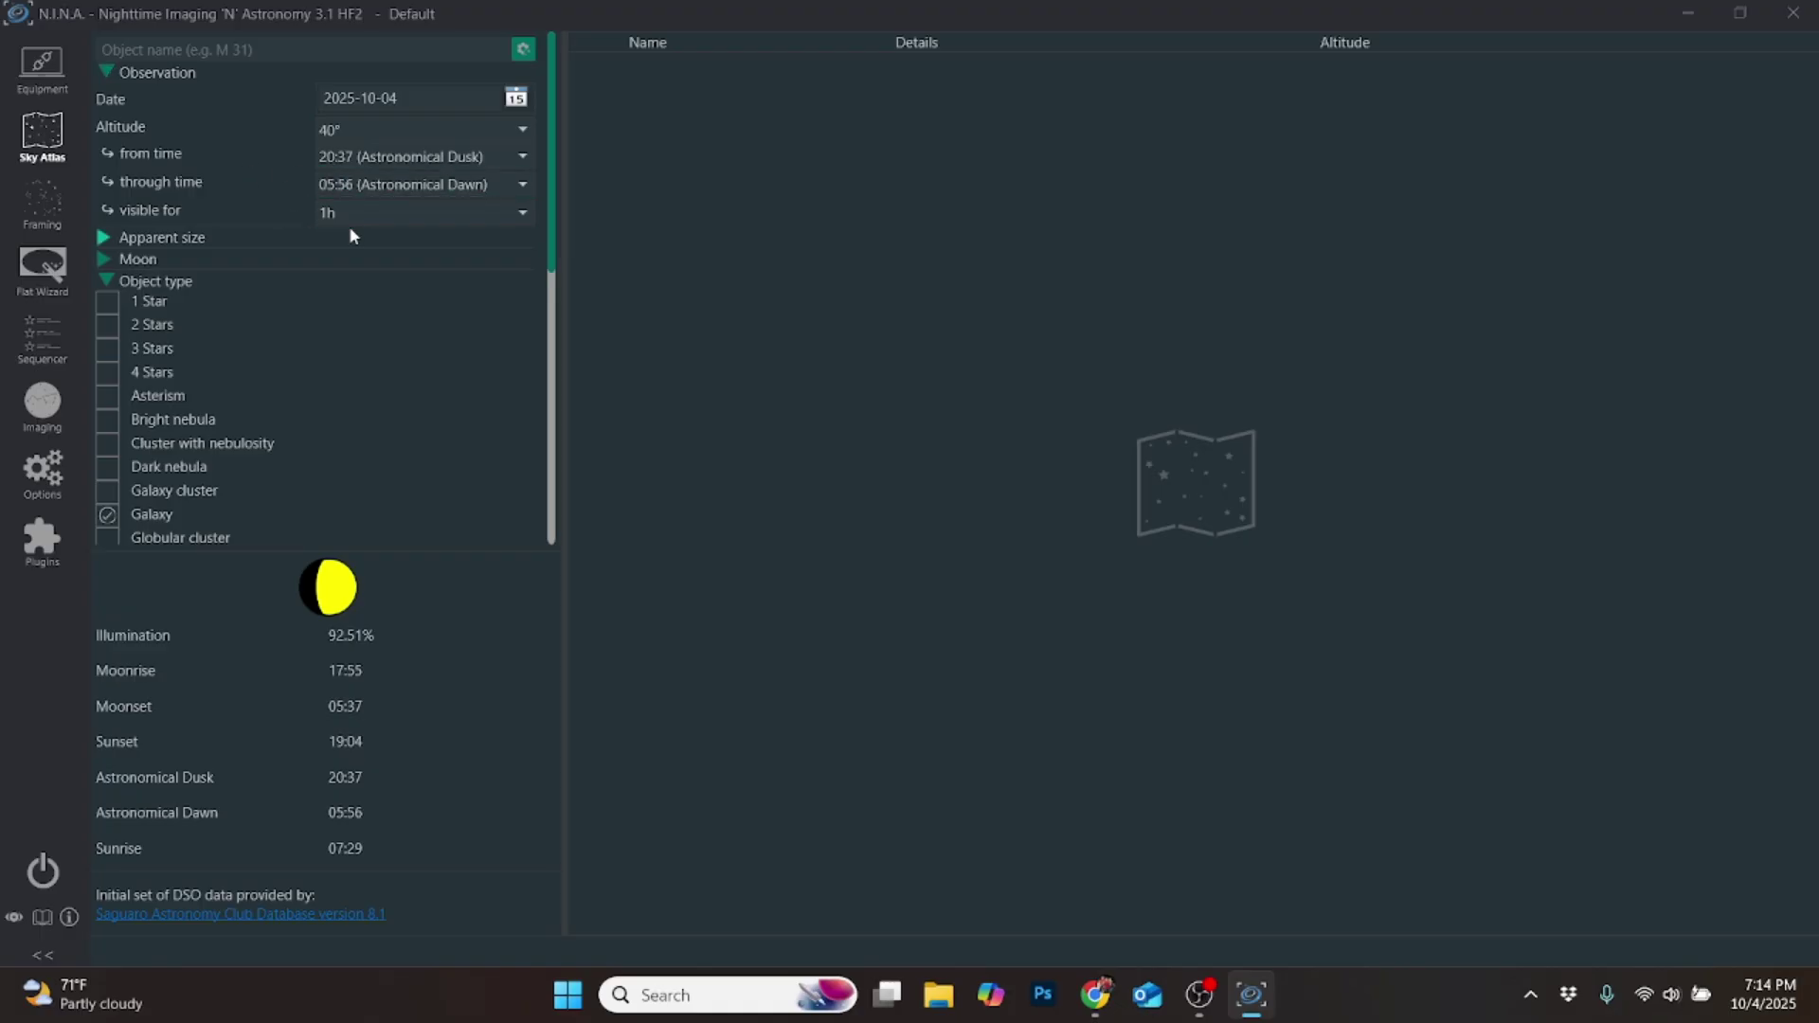
{"action": "left_click", "coordinate": [387, 213]}
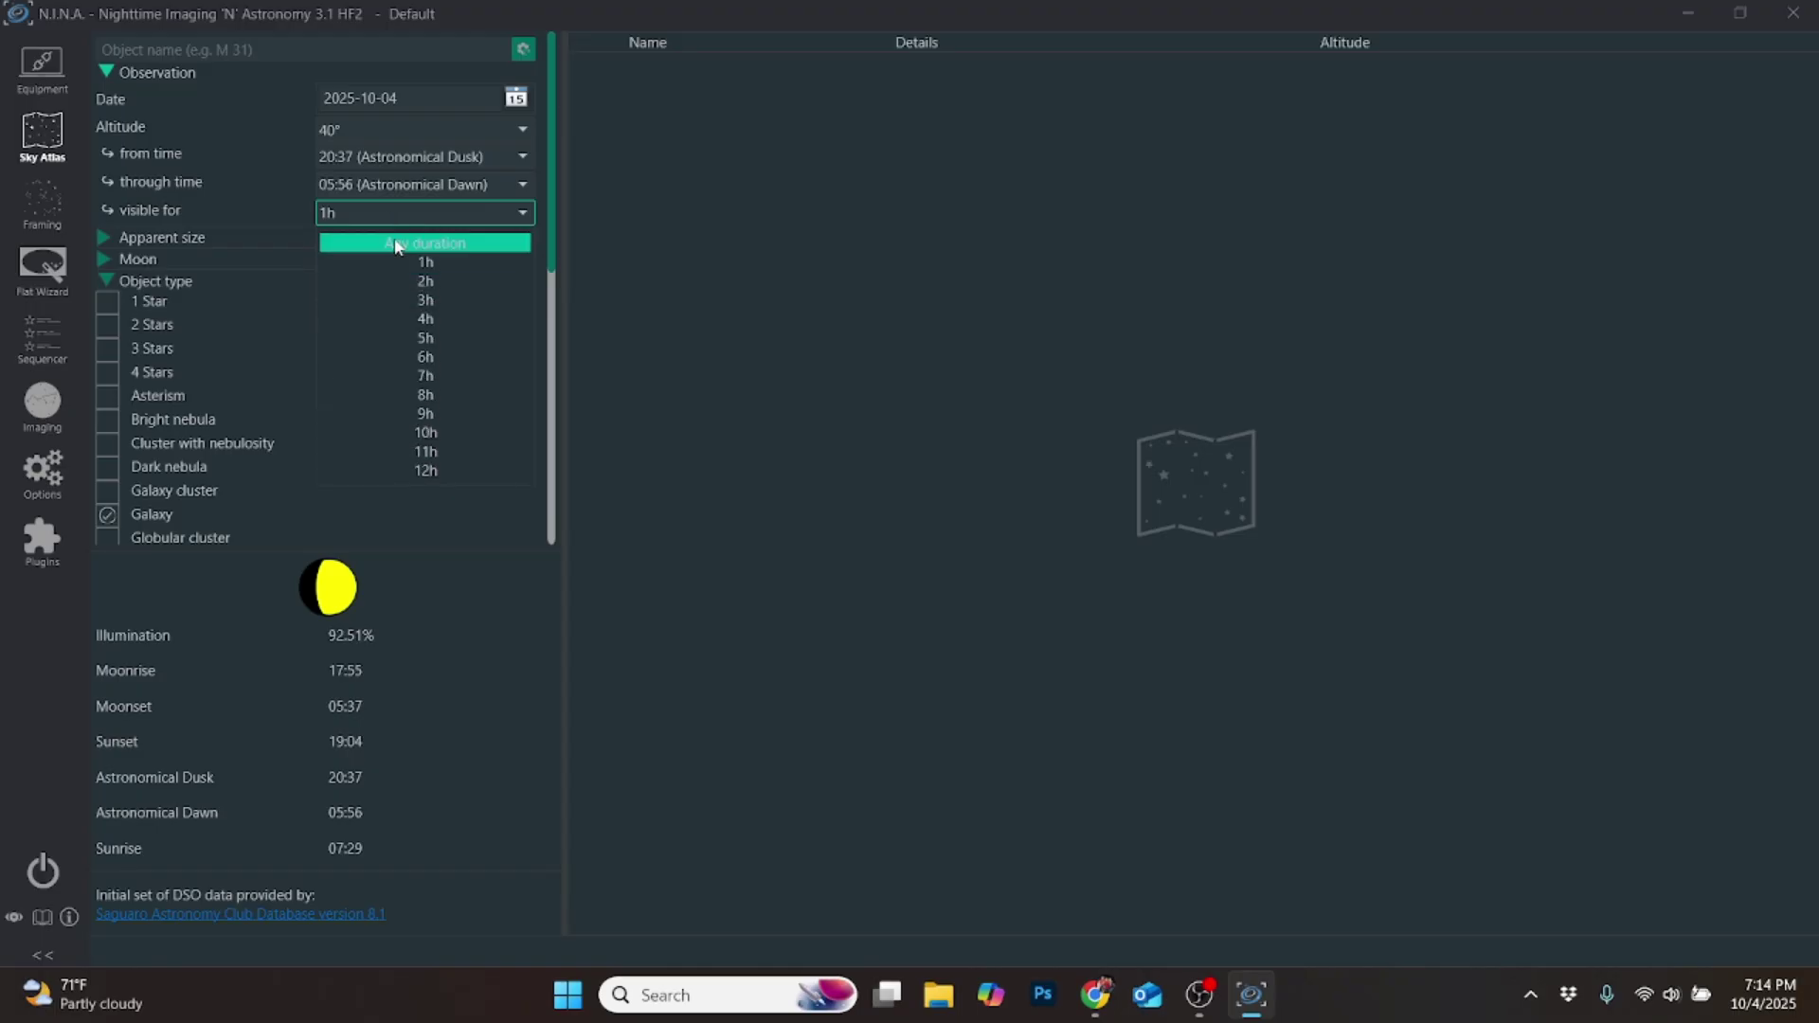
{"action": "left_click", "coordinate": [448, 281]}
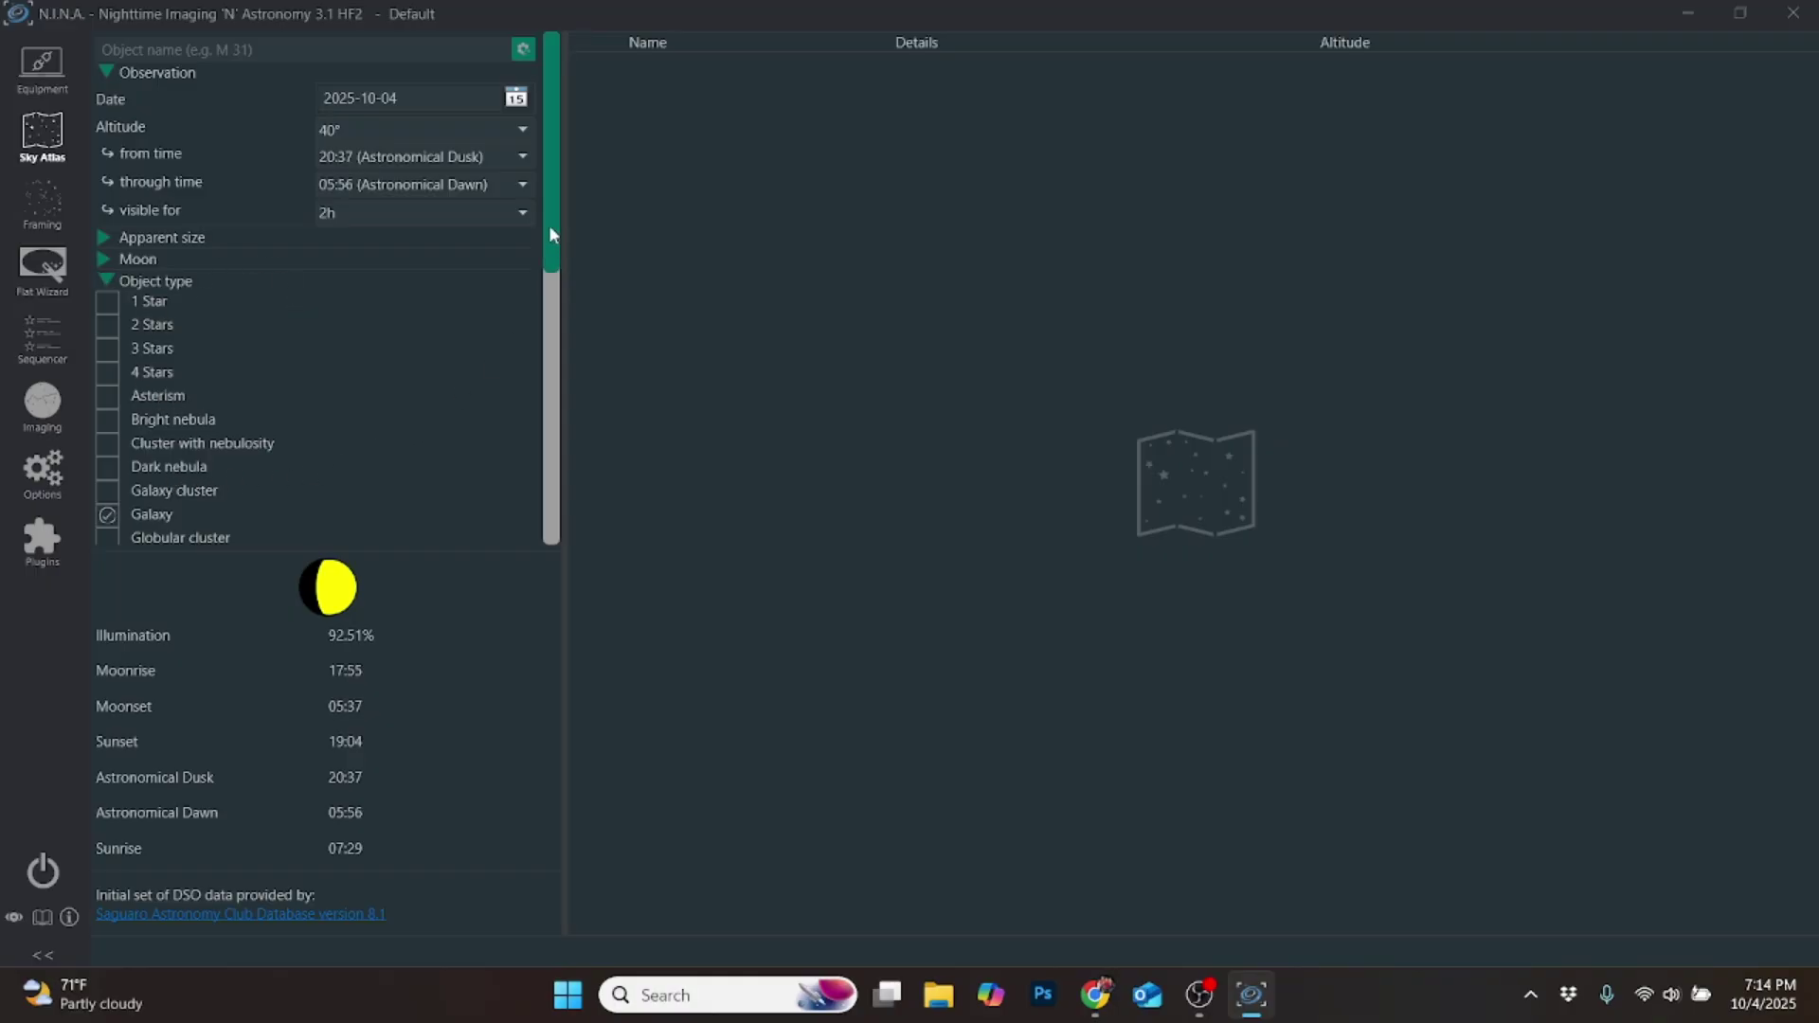
{"action": "left_click_drag", "start_coordinate": [548, 162], "coordinate": [538, 479]}
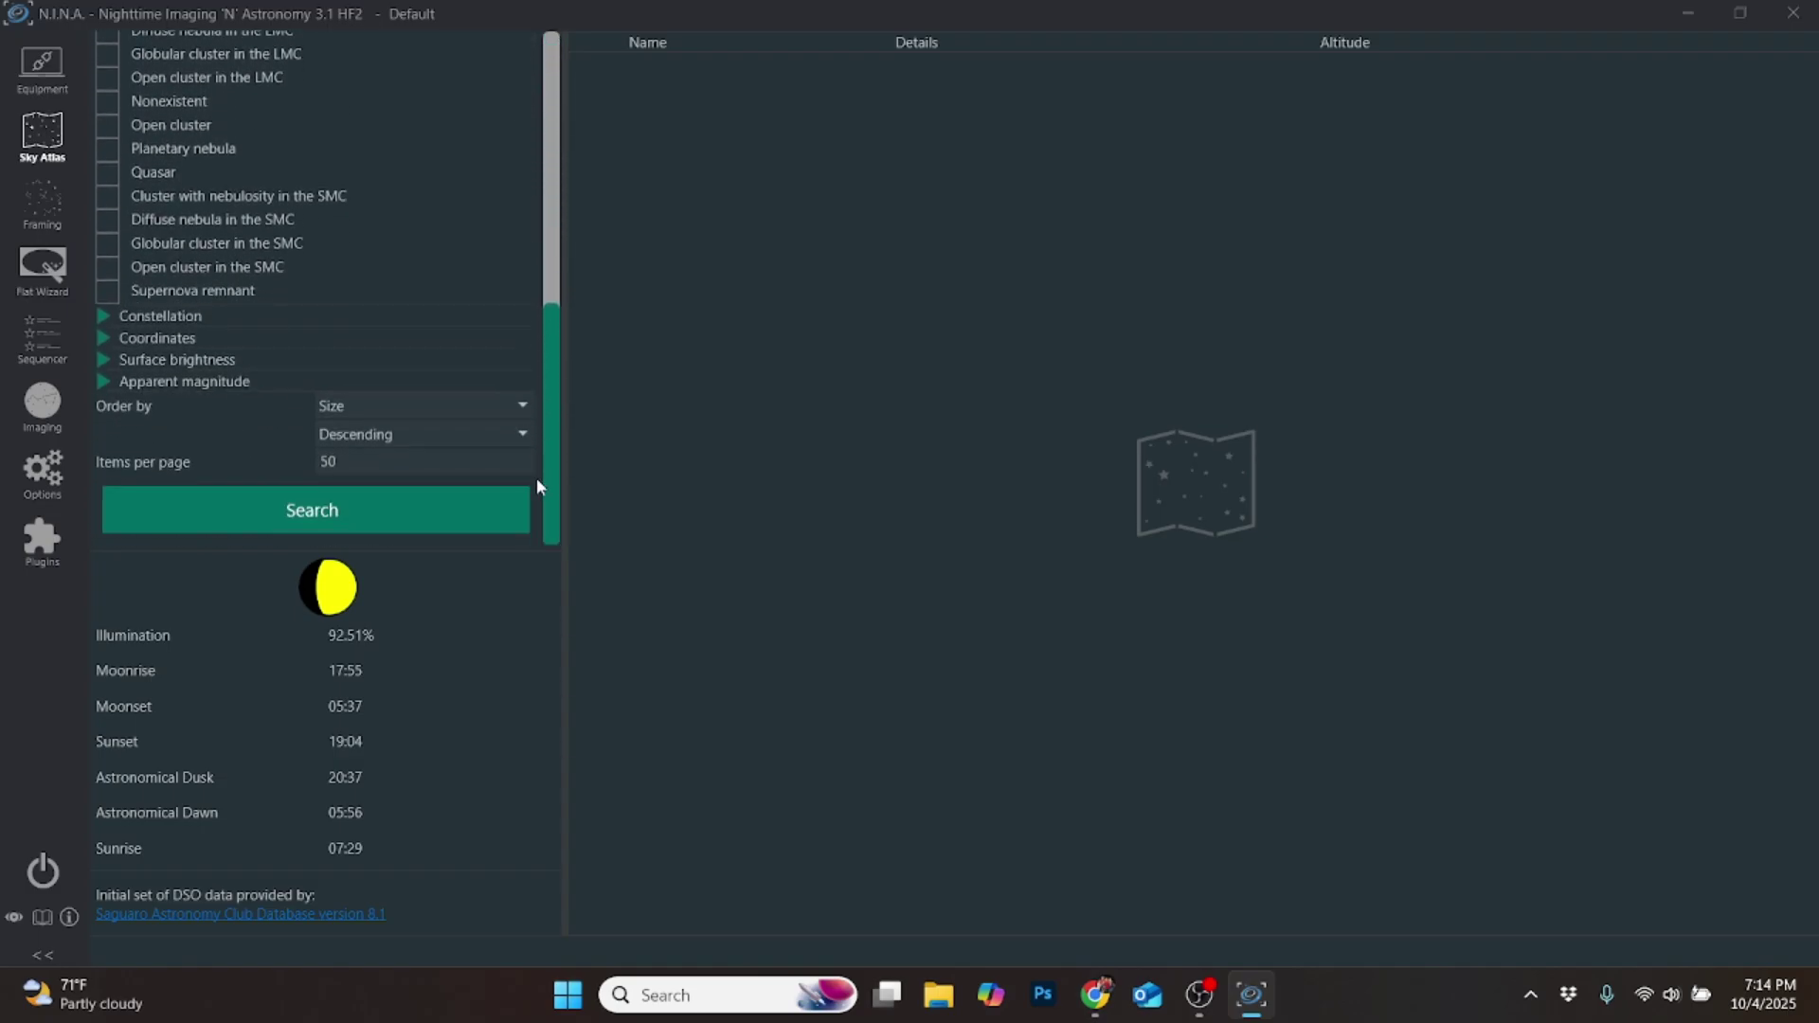
- Run the galaxy search, returning 2308 results led by M 31, M 33 and Draco Dwarf Galaxy
{"action": "left_click", "coordinate": [284, 509]}
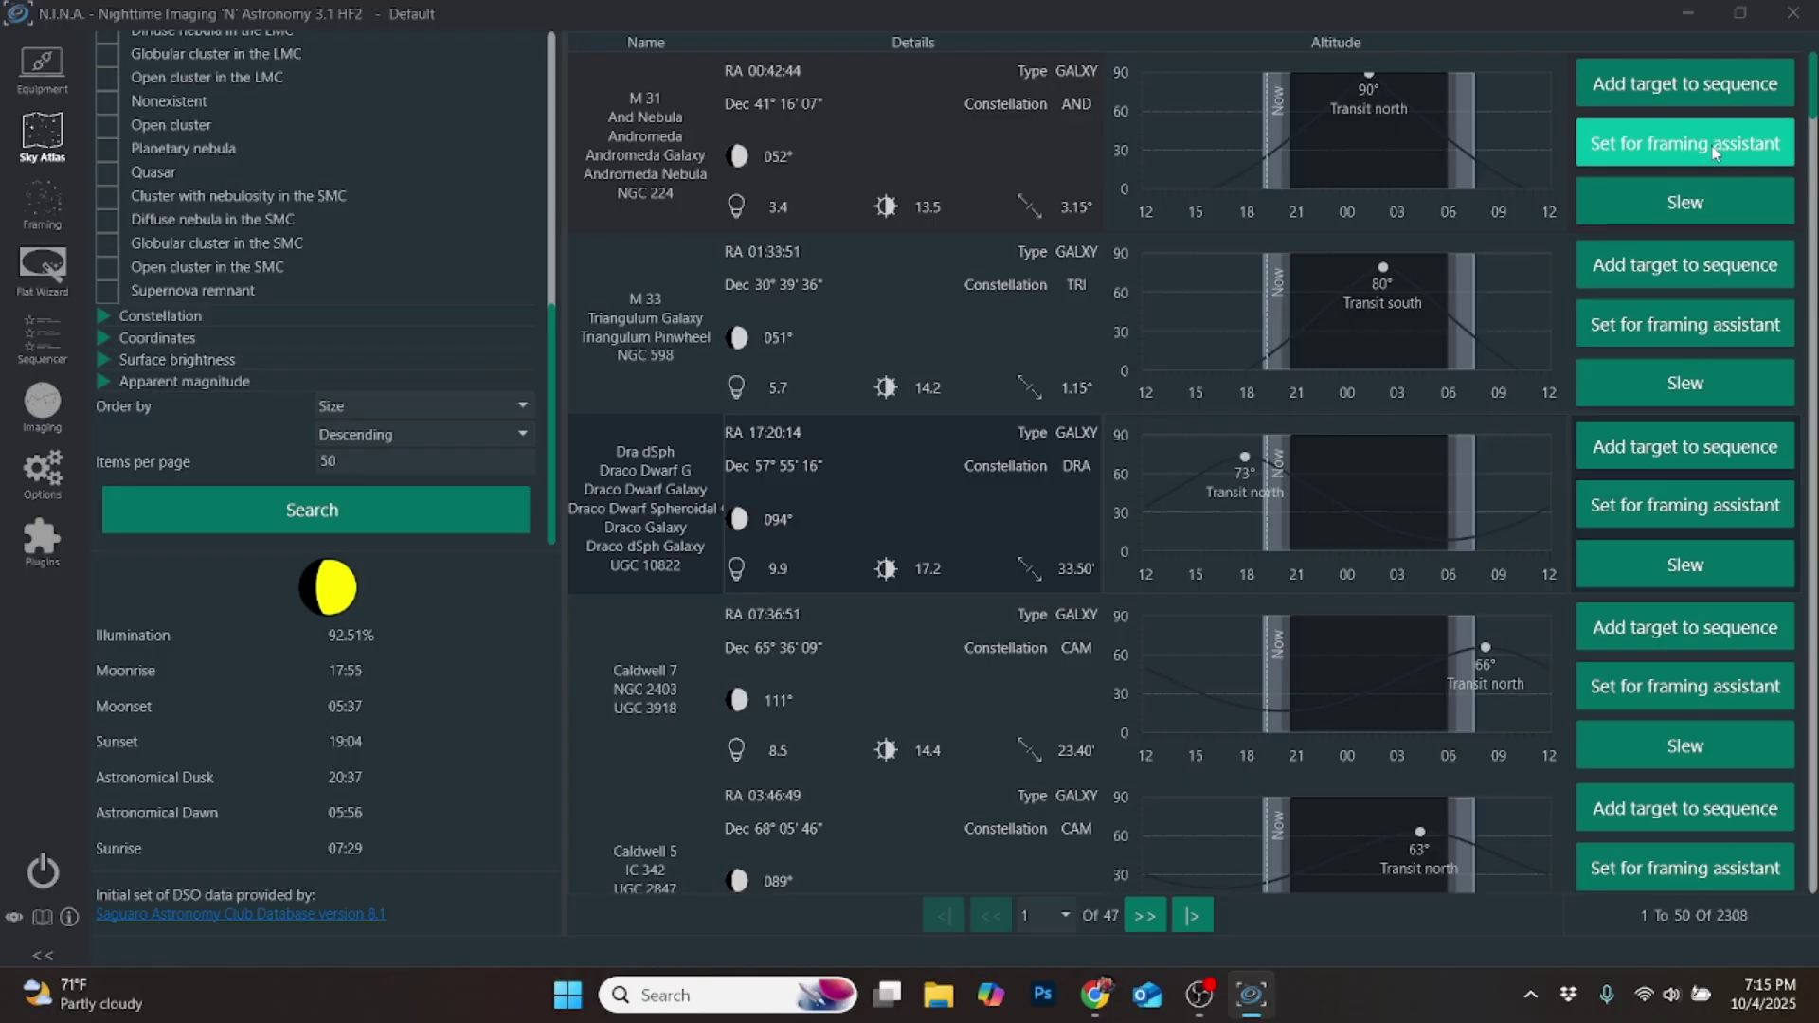
- Send M 31 to the framing assistant and cancel the stalled survey image download
{"action": "left_click", "coordinate": [1673, 147]}
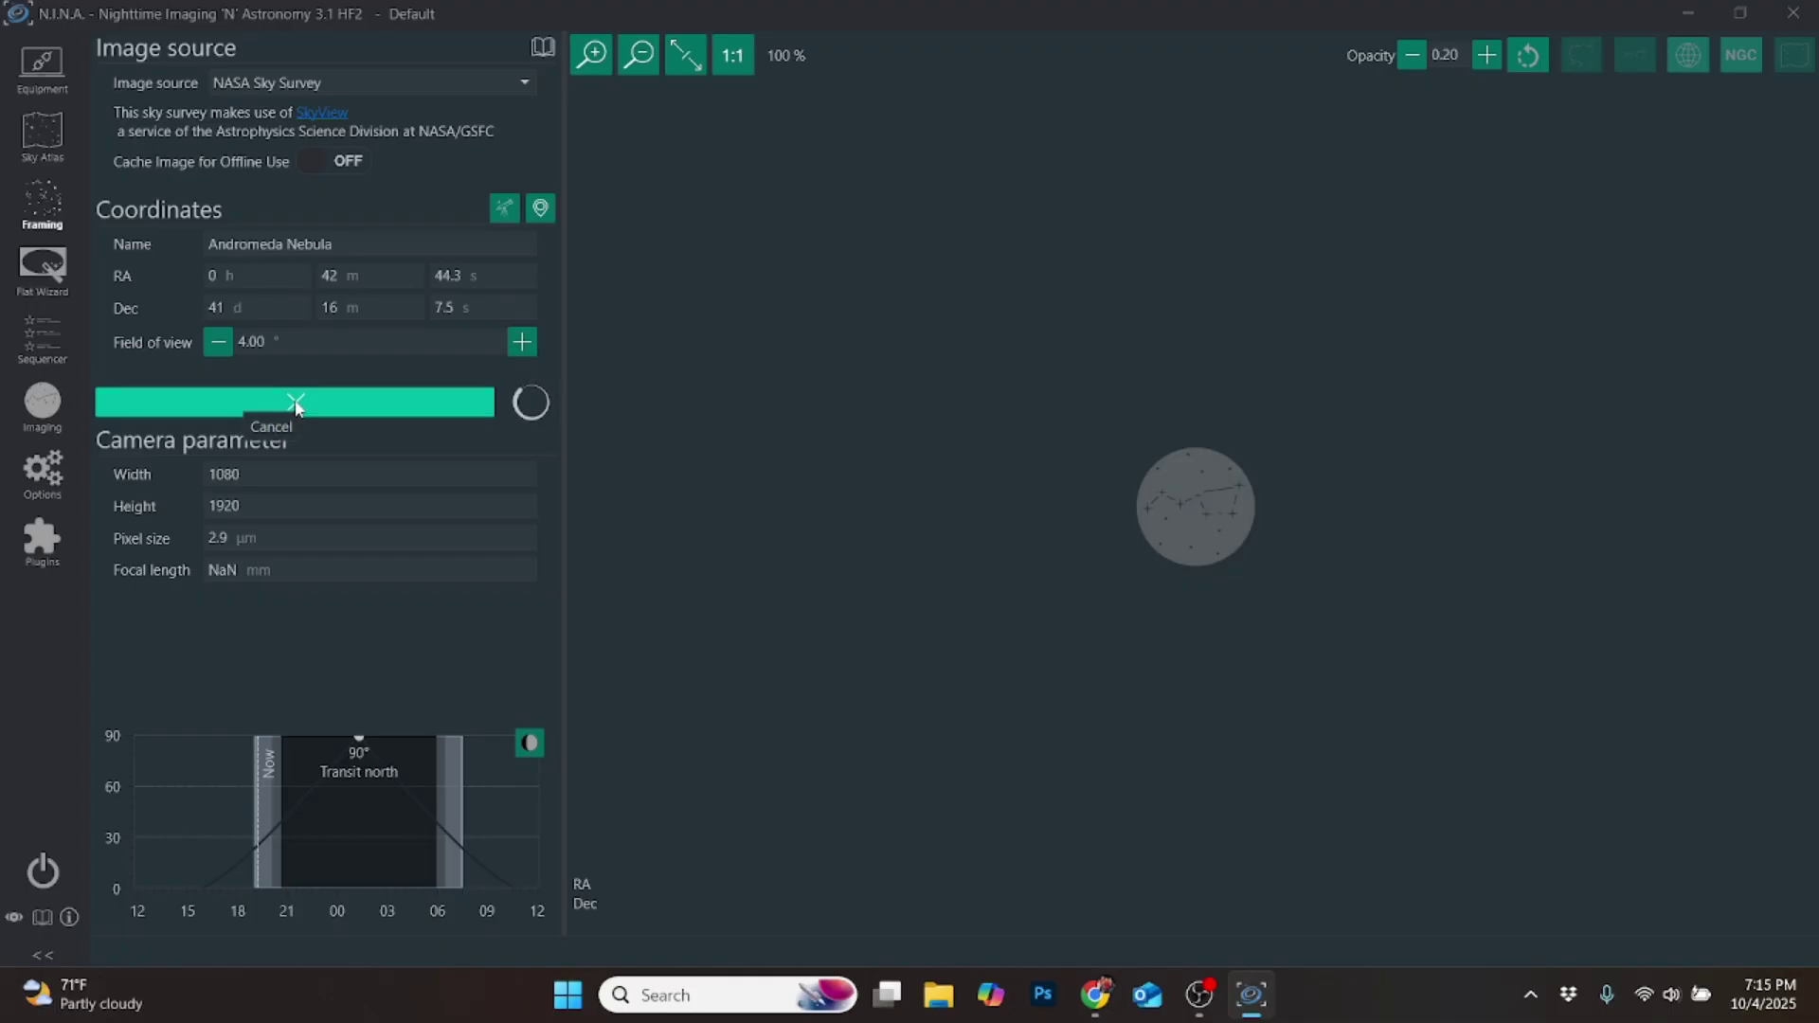
{"action": "left_click", "coordinate": [297, 407]}
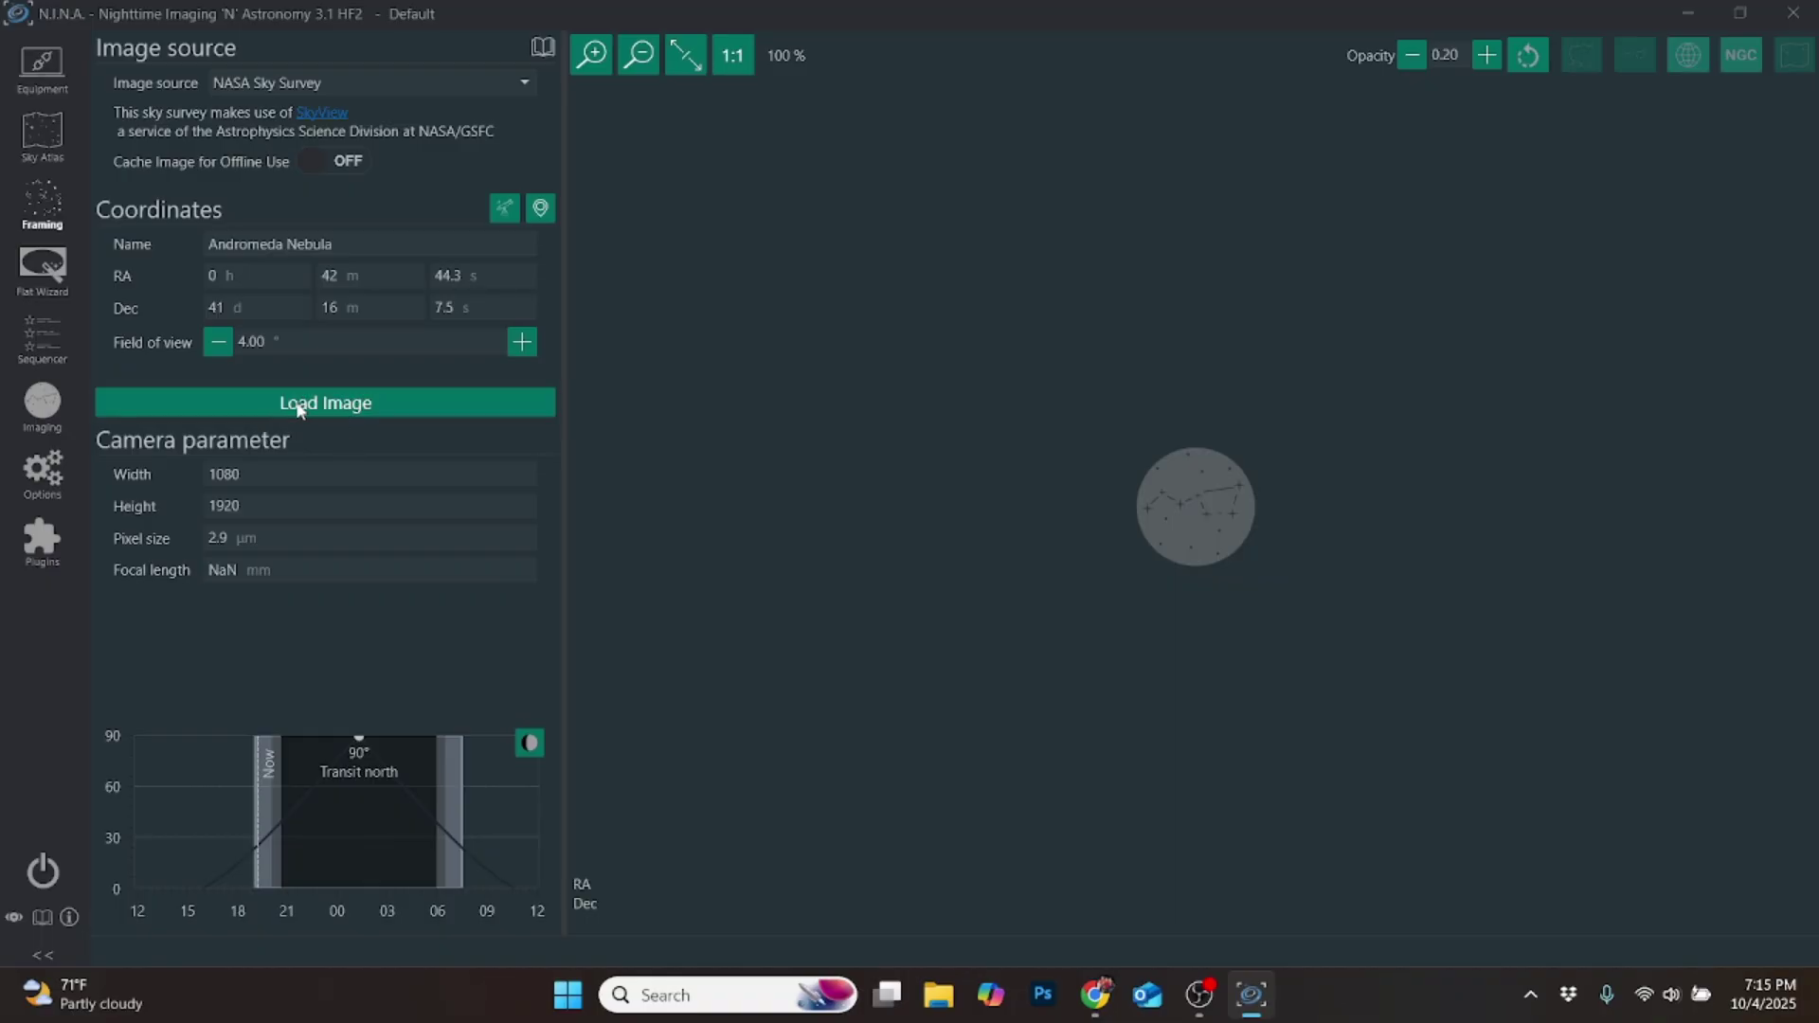
{"action": "left_click", "coordinate": [348, 406]}
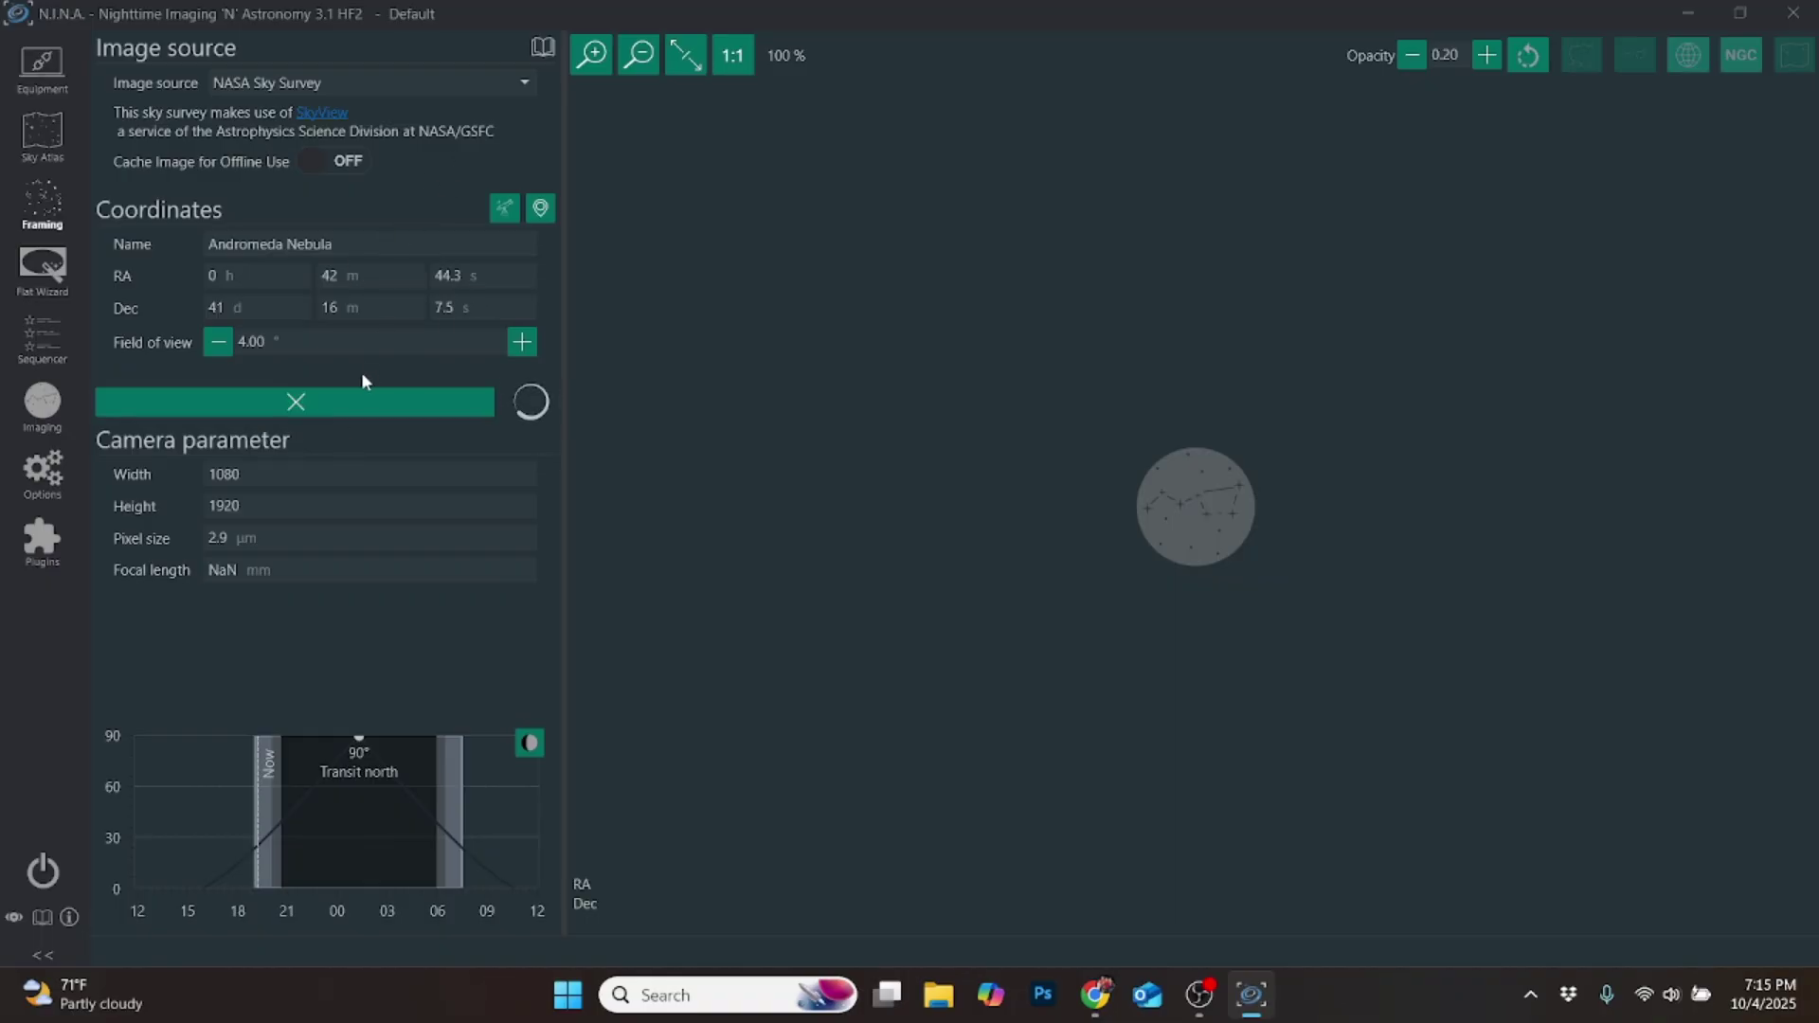
{"action": "left_click", "coordinate": [297, 405]}
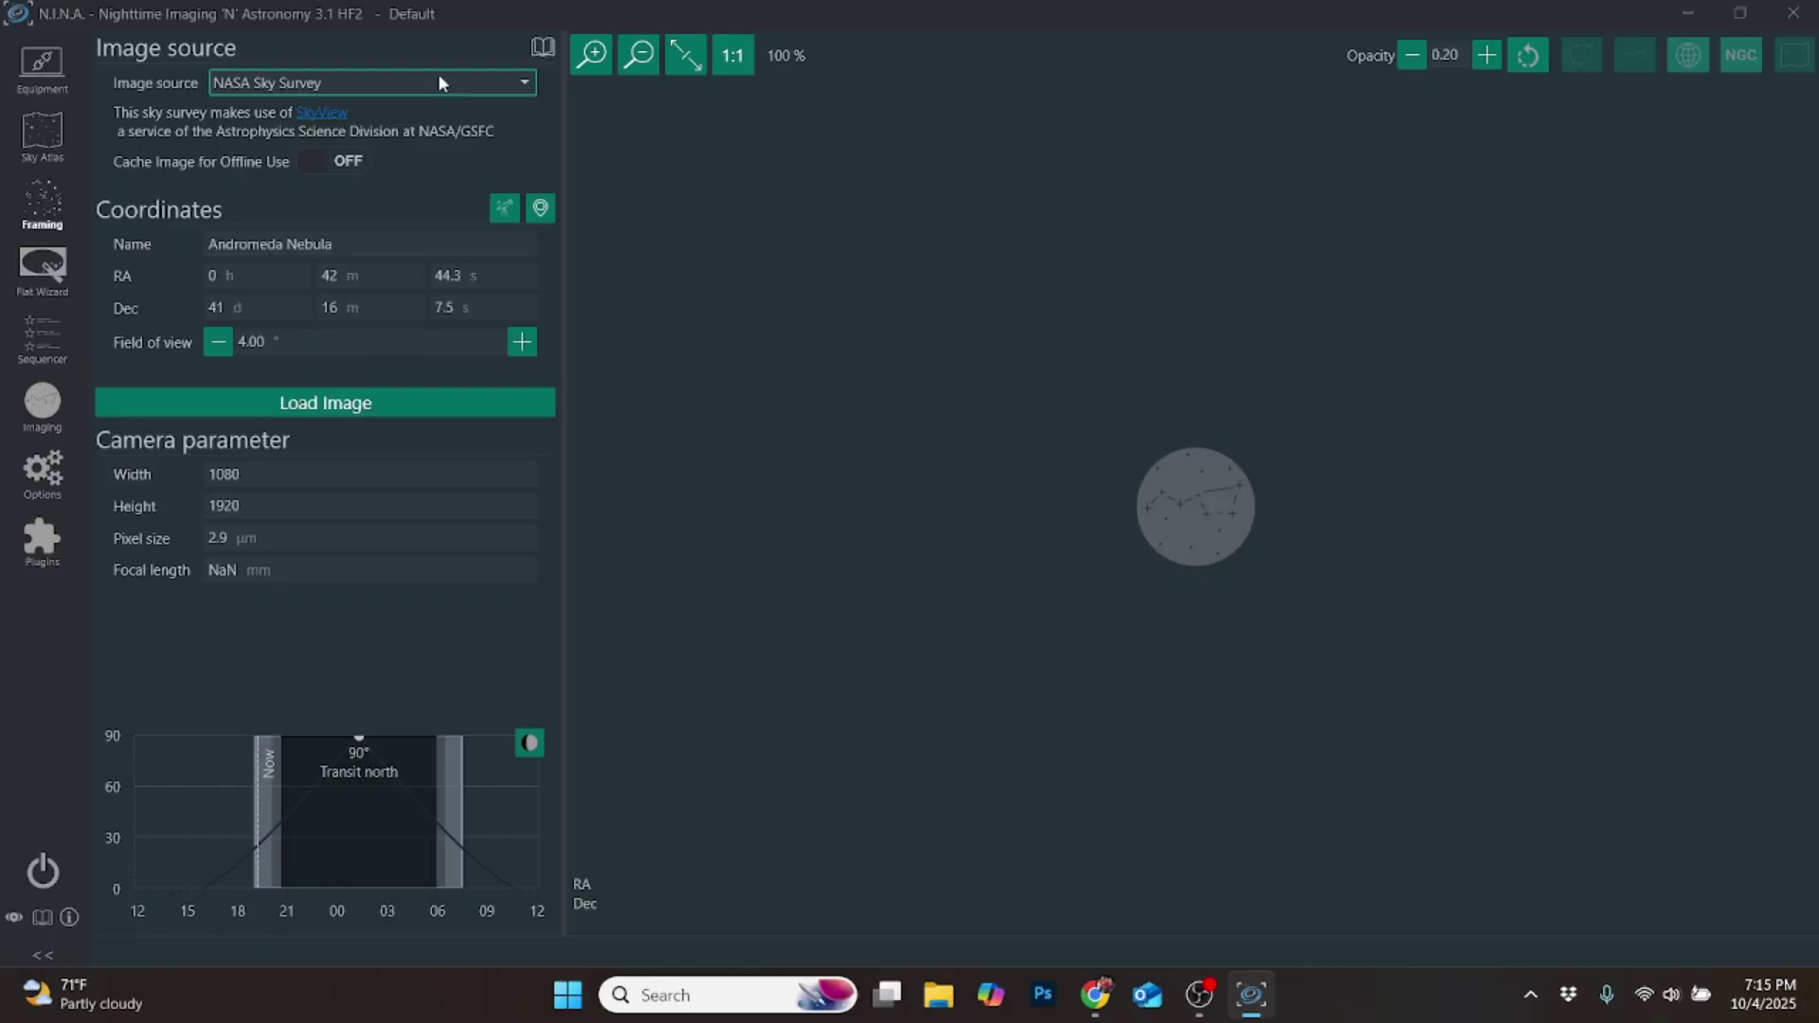
- Switch the image source to ESO Sky Survey and load the Andromeda image
{"action": "left_click", "coordinate": [260, 82]}
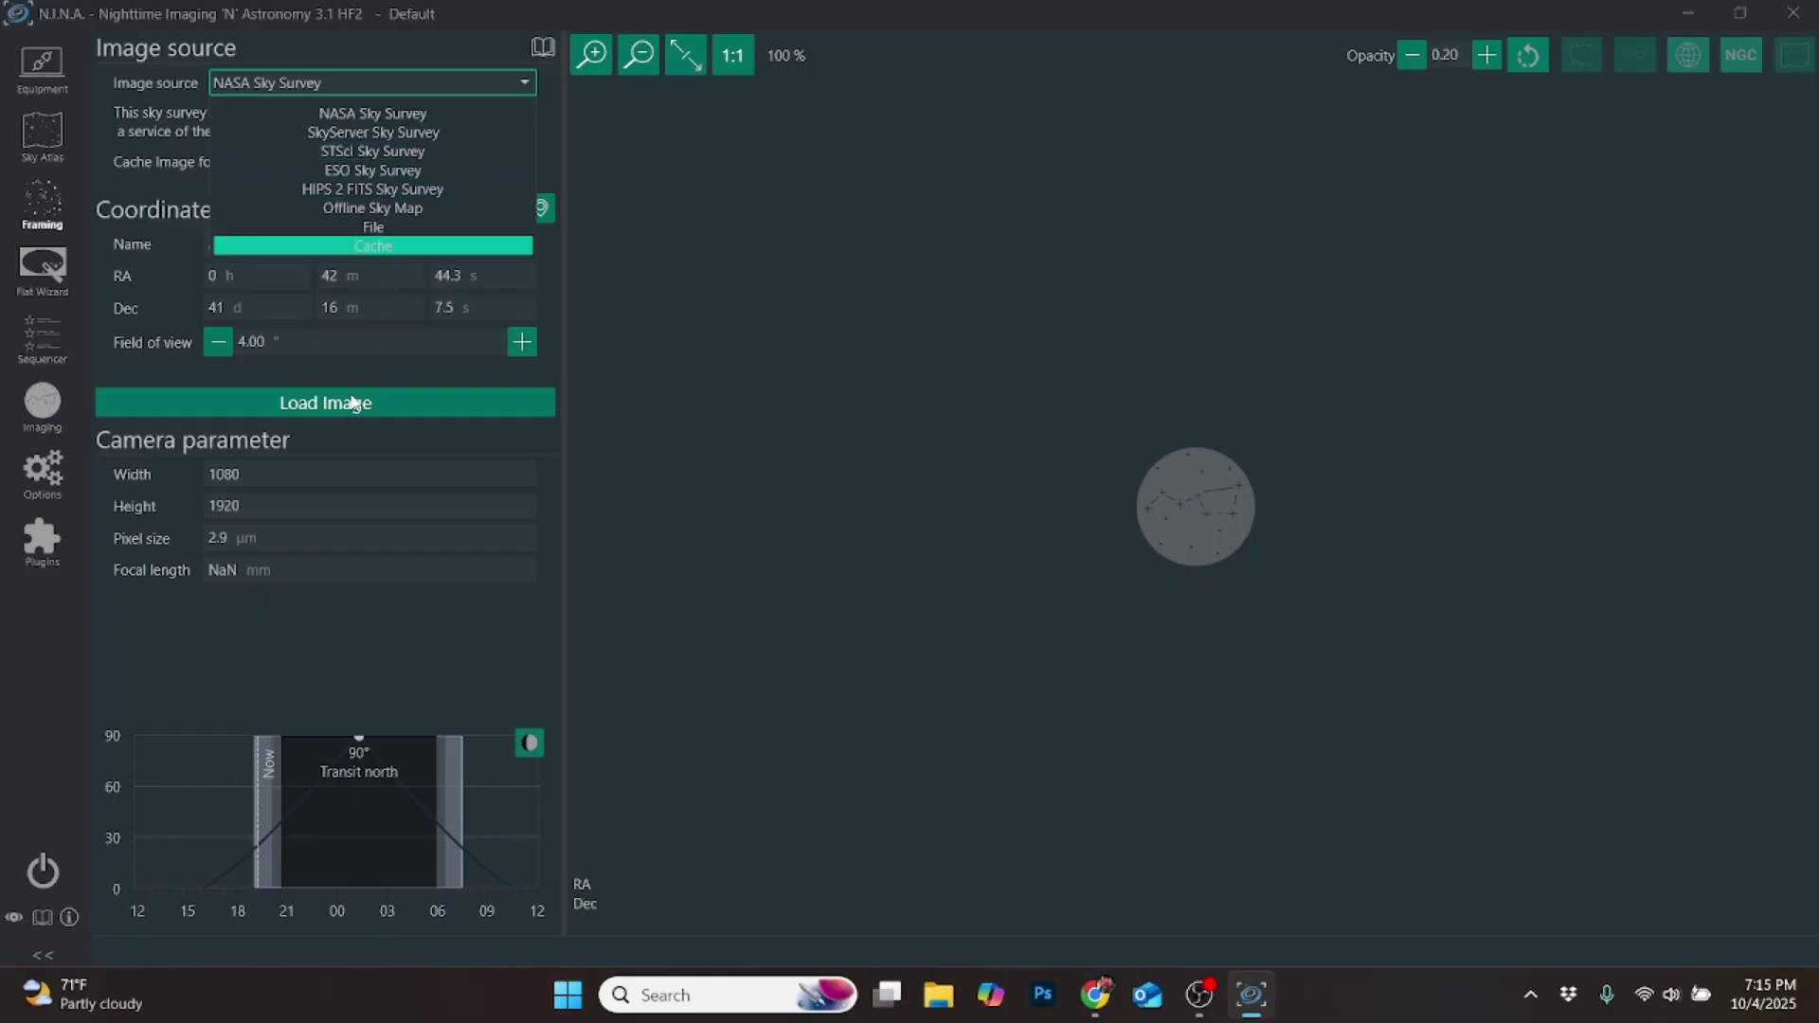
{"action": "left_click", "coordinate": [422, 172]}
{"action": "left_click", "coordinate": [339, 405]}
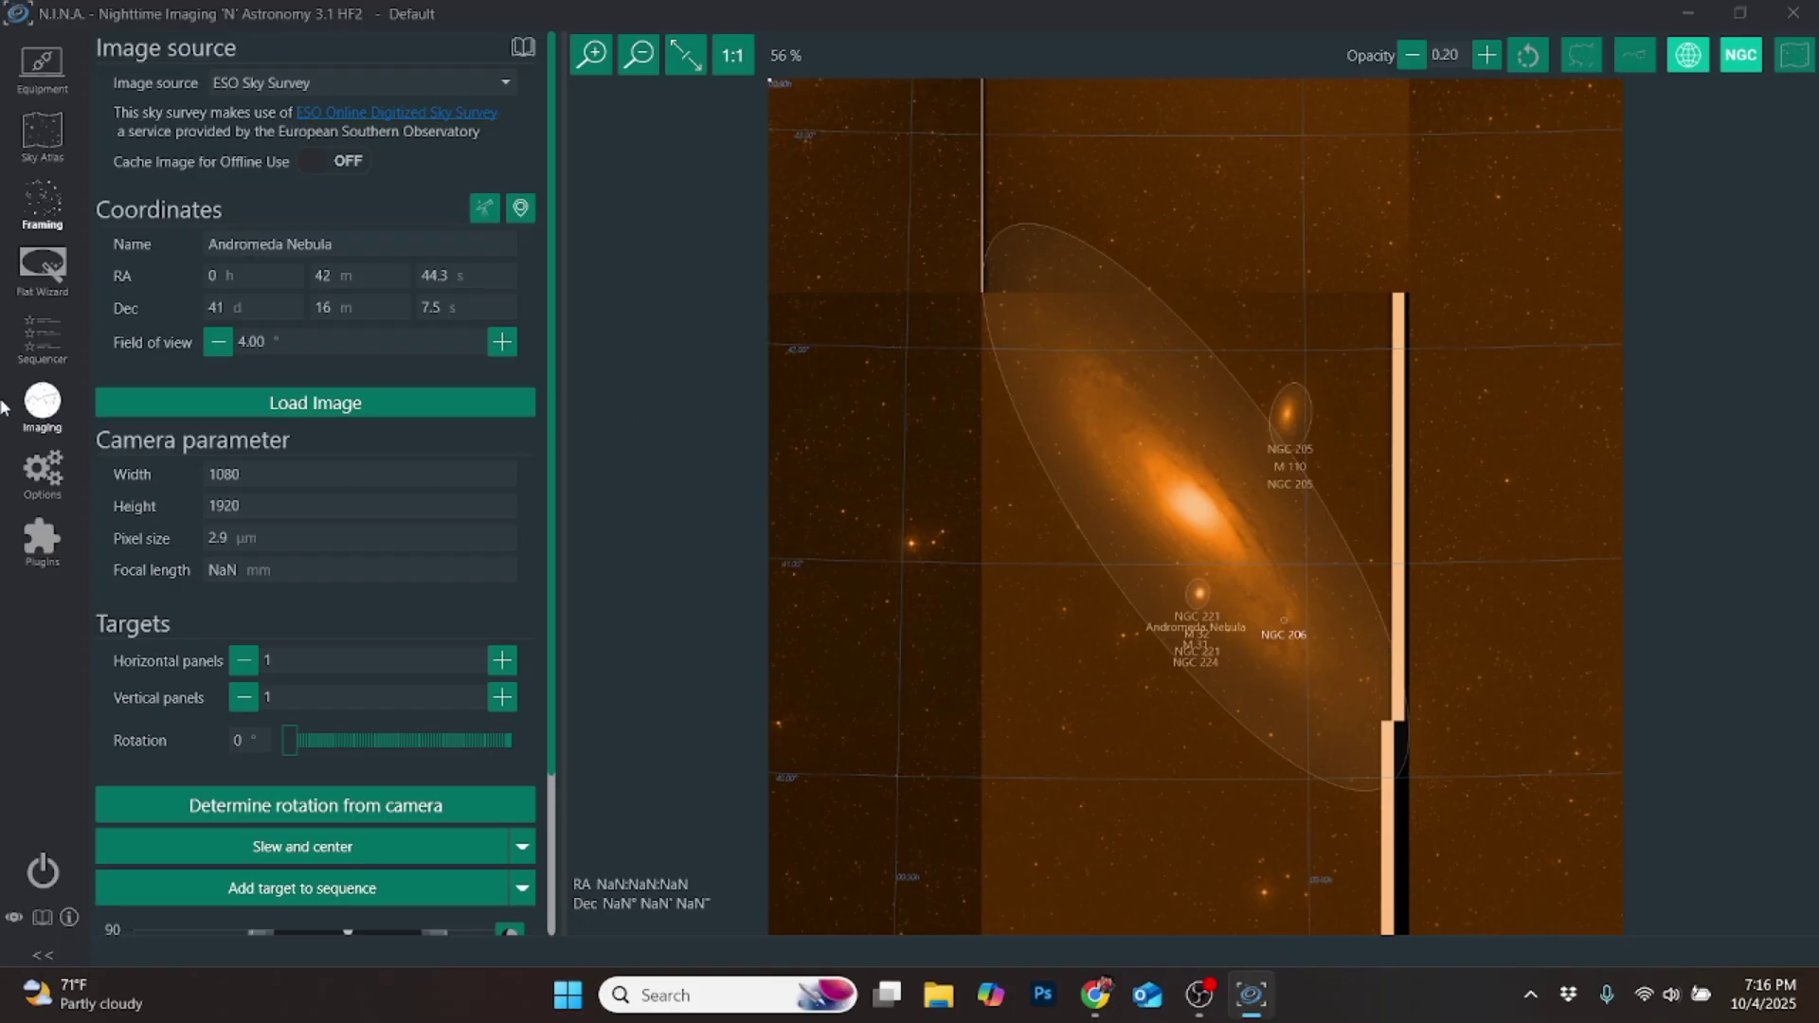
- Go back to the Sky Atlas galaxy results and slew the Seestar to M 31
{"action": "left_click", "coordinate": [38, 133]}
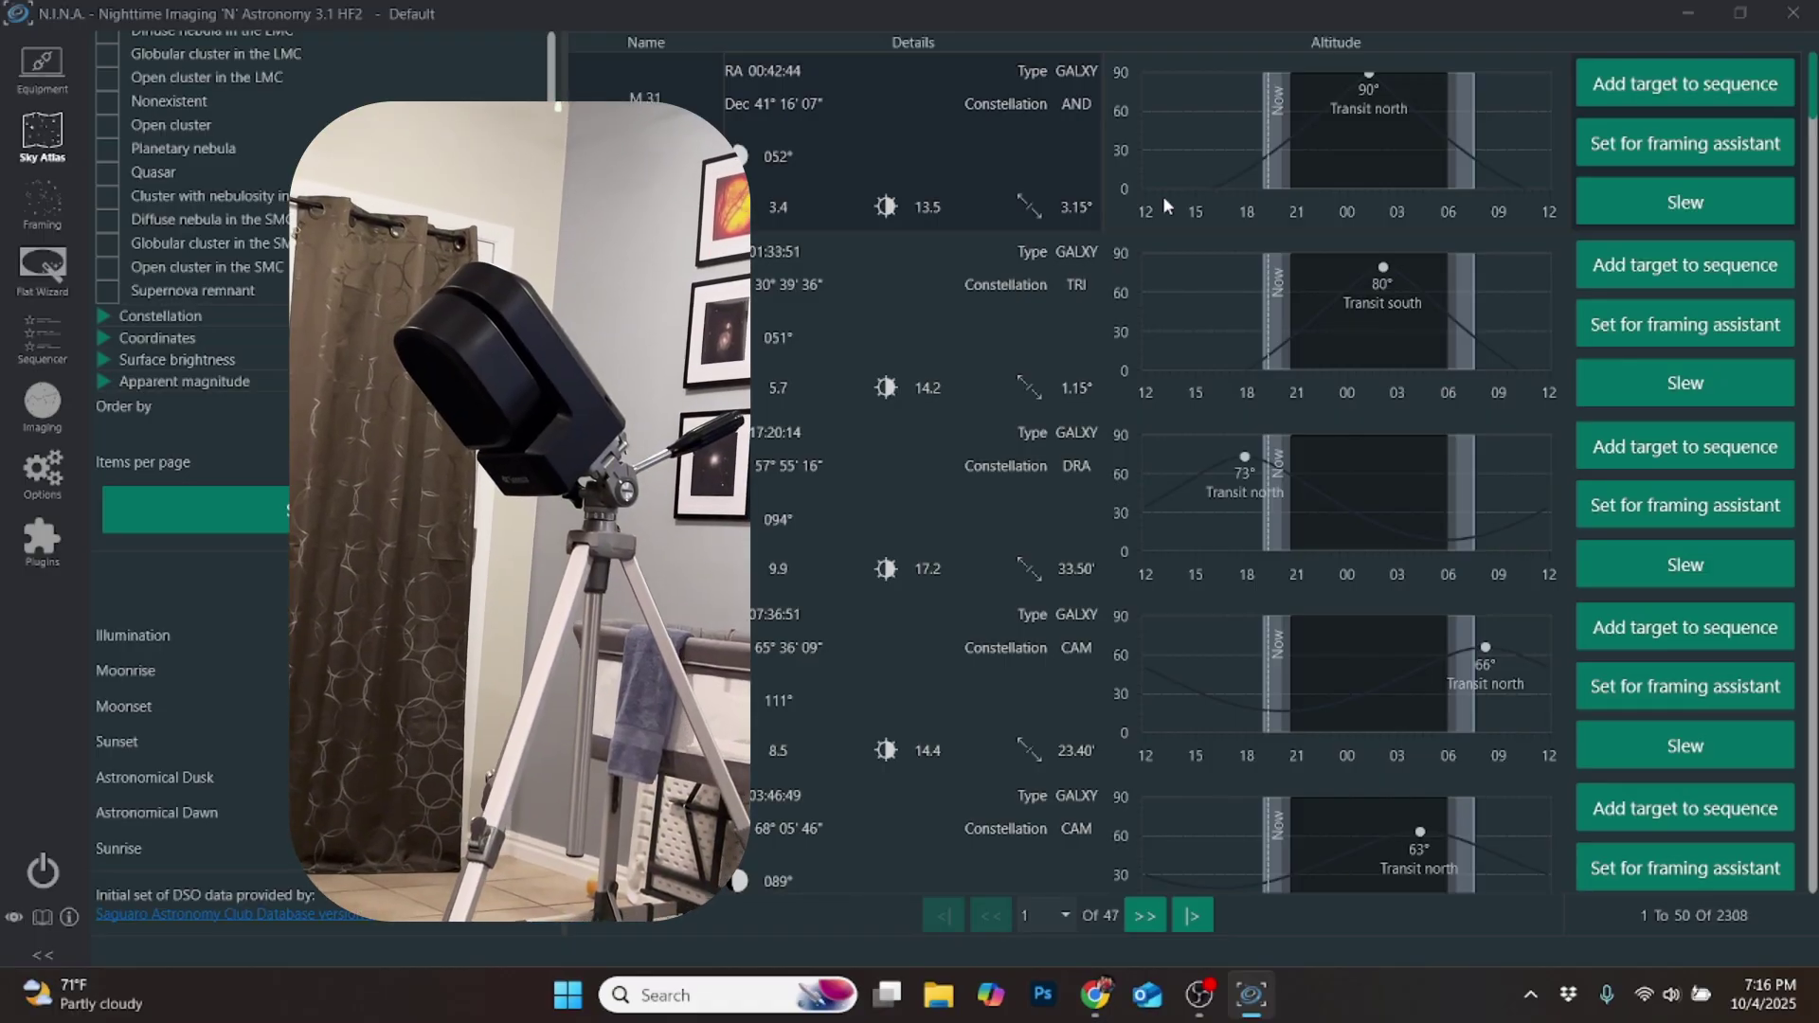
{"action": "left_click", "coordinate": [1700, 207]}
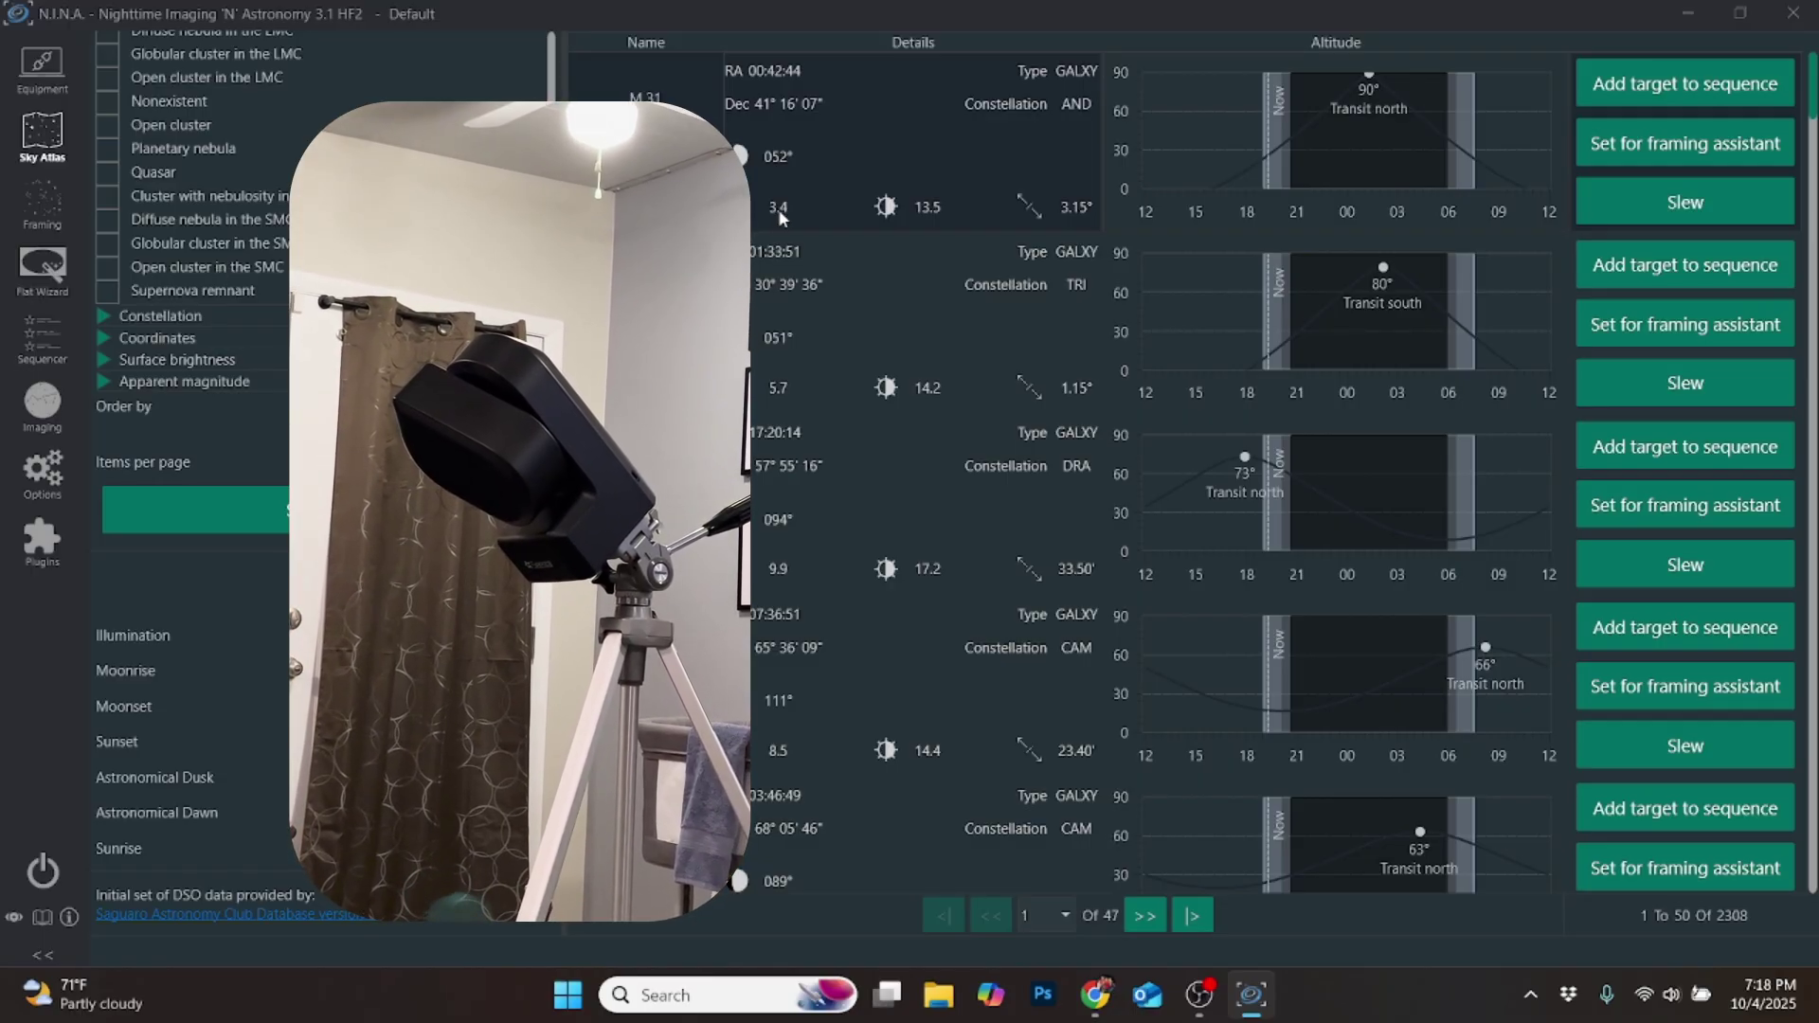
{"action": "left_click", "coordinate": [42, 405]}
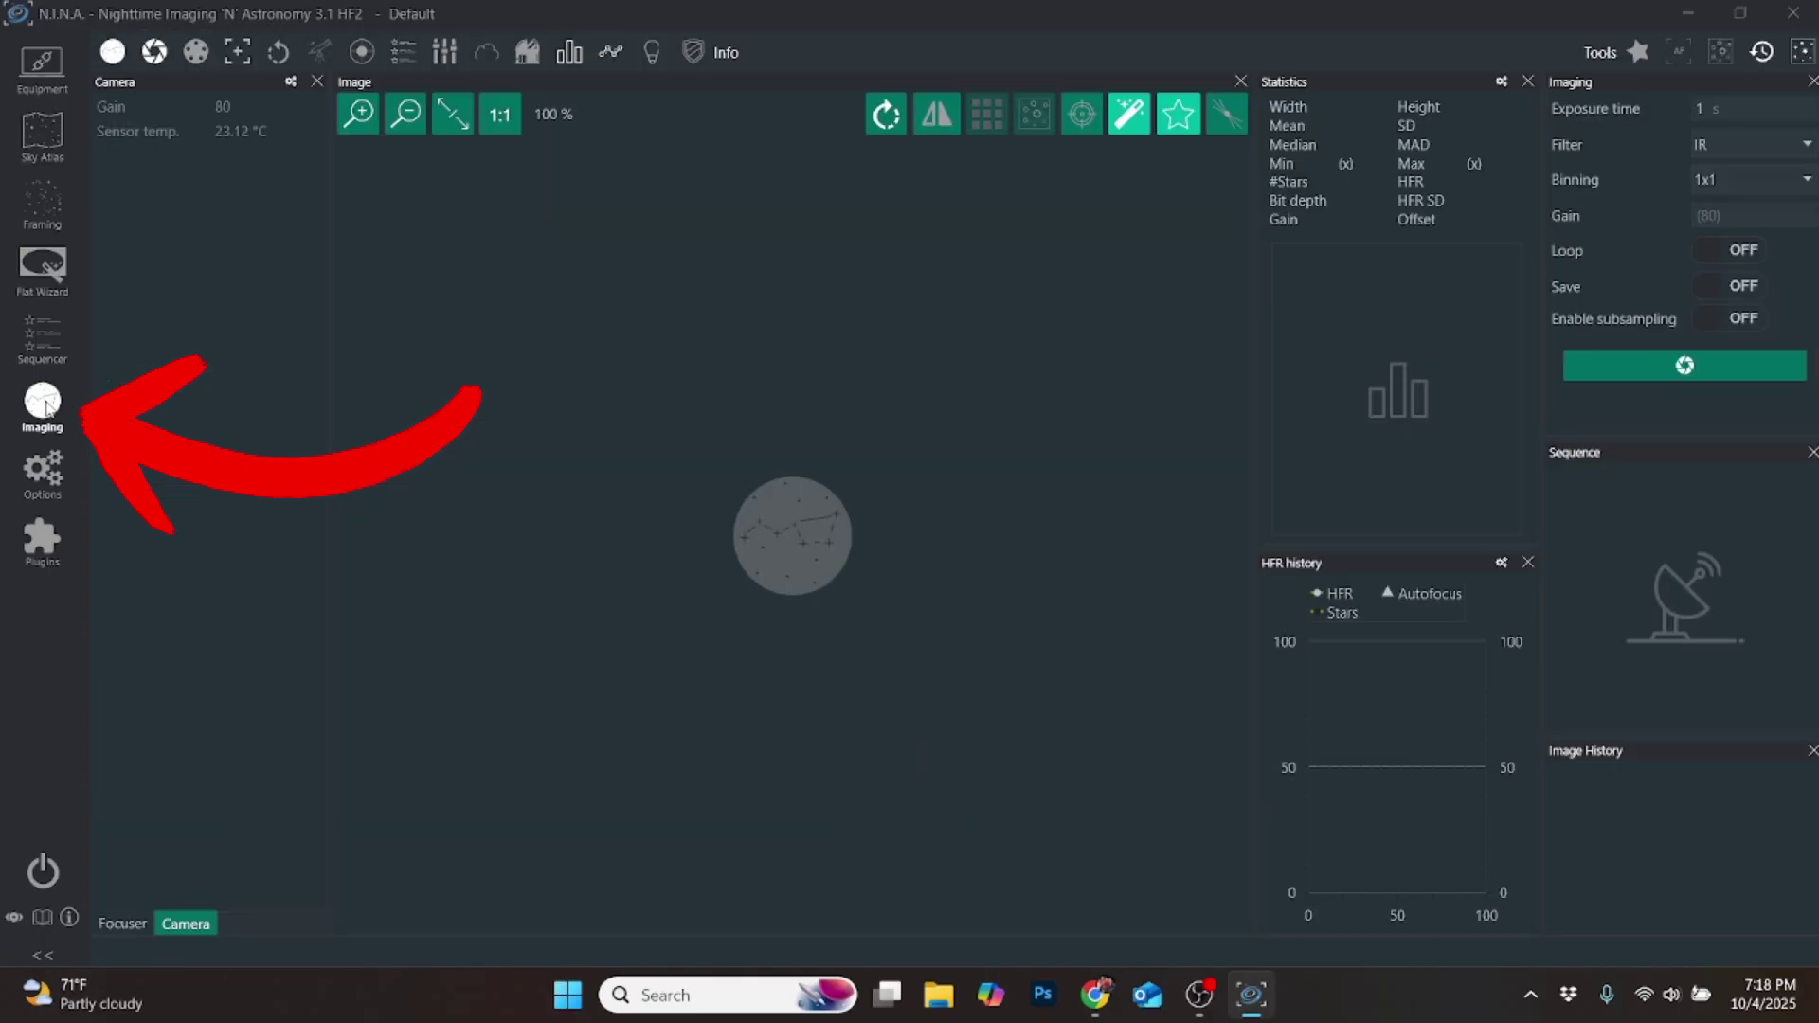
{"action": "left_click", "coordinate": [1696, 367]}
{"action": "left_click", "coordinate": [1702, 368]}
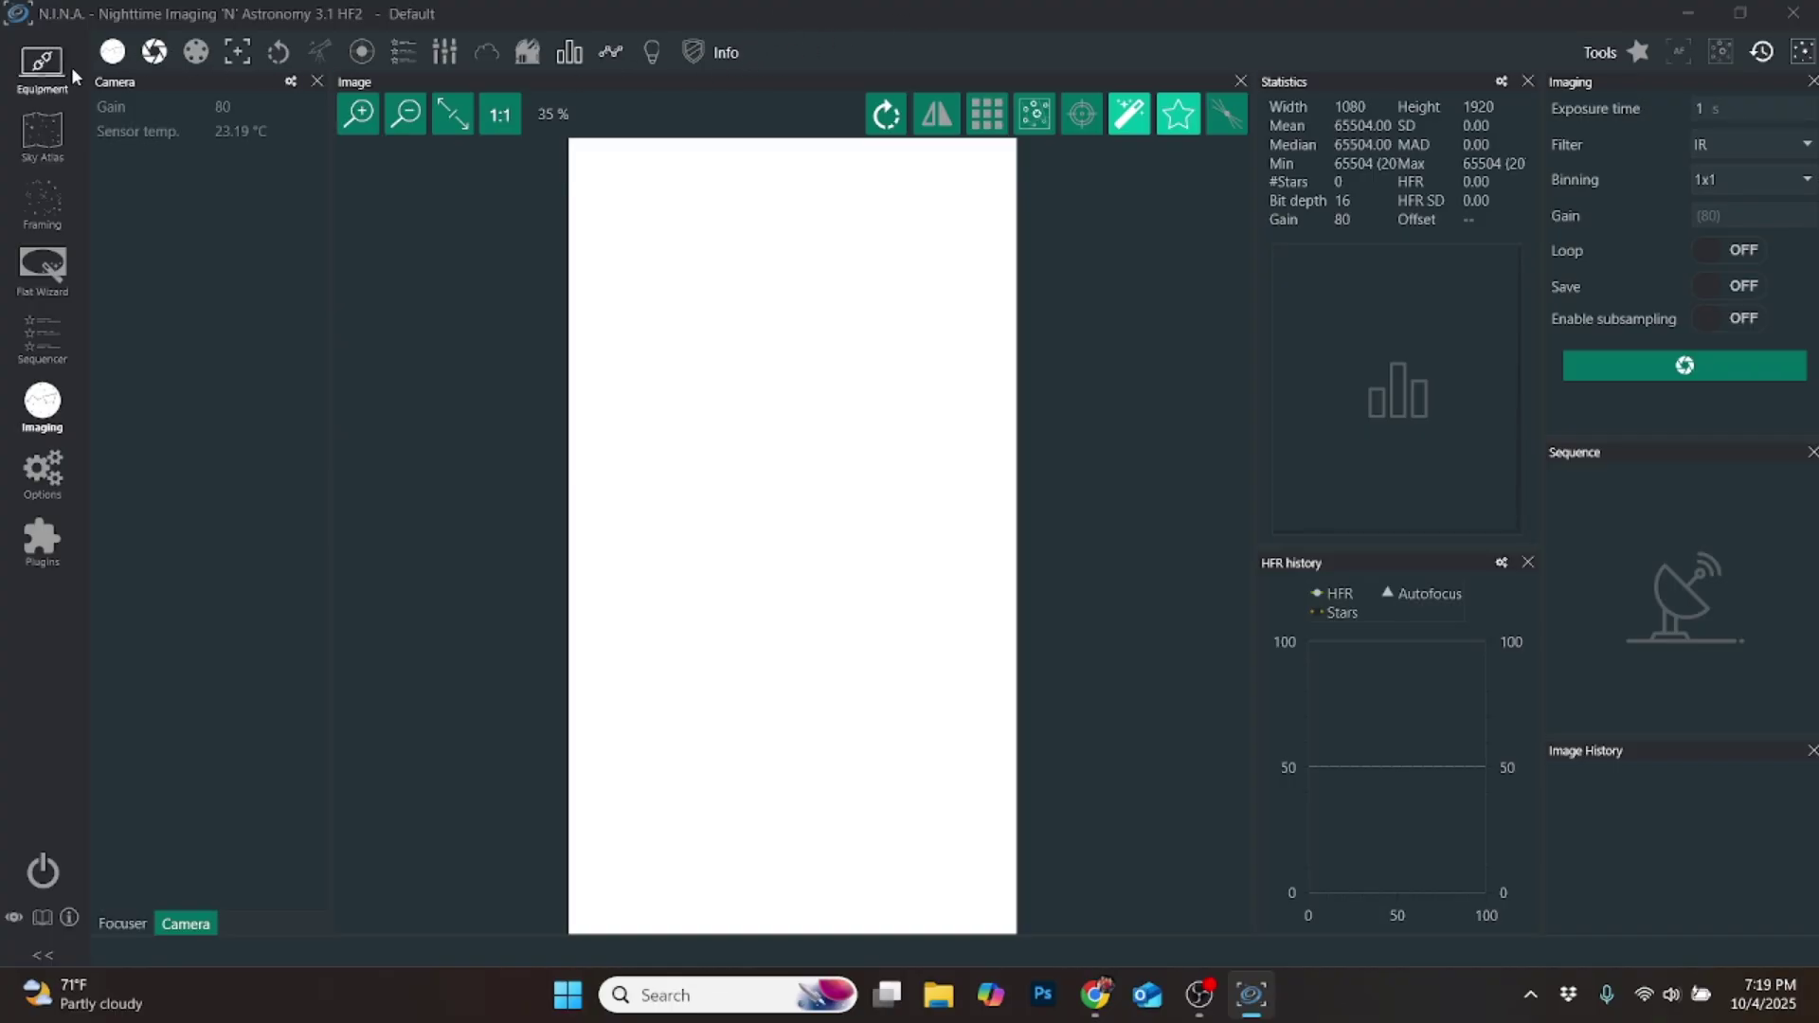
- Show the Mount page with the Seestar's RA/Dec and sidereal tracking status
{"action": "left_click", "coordinate": [38, 68]}
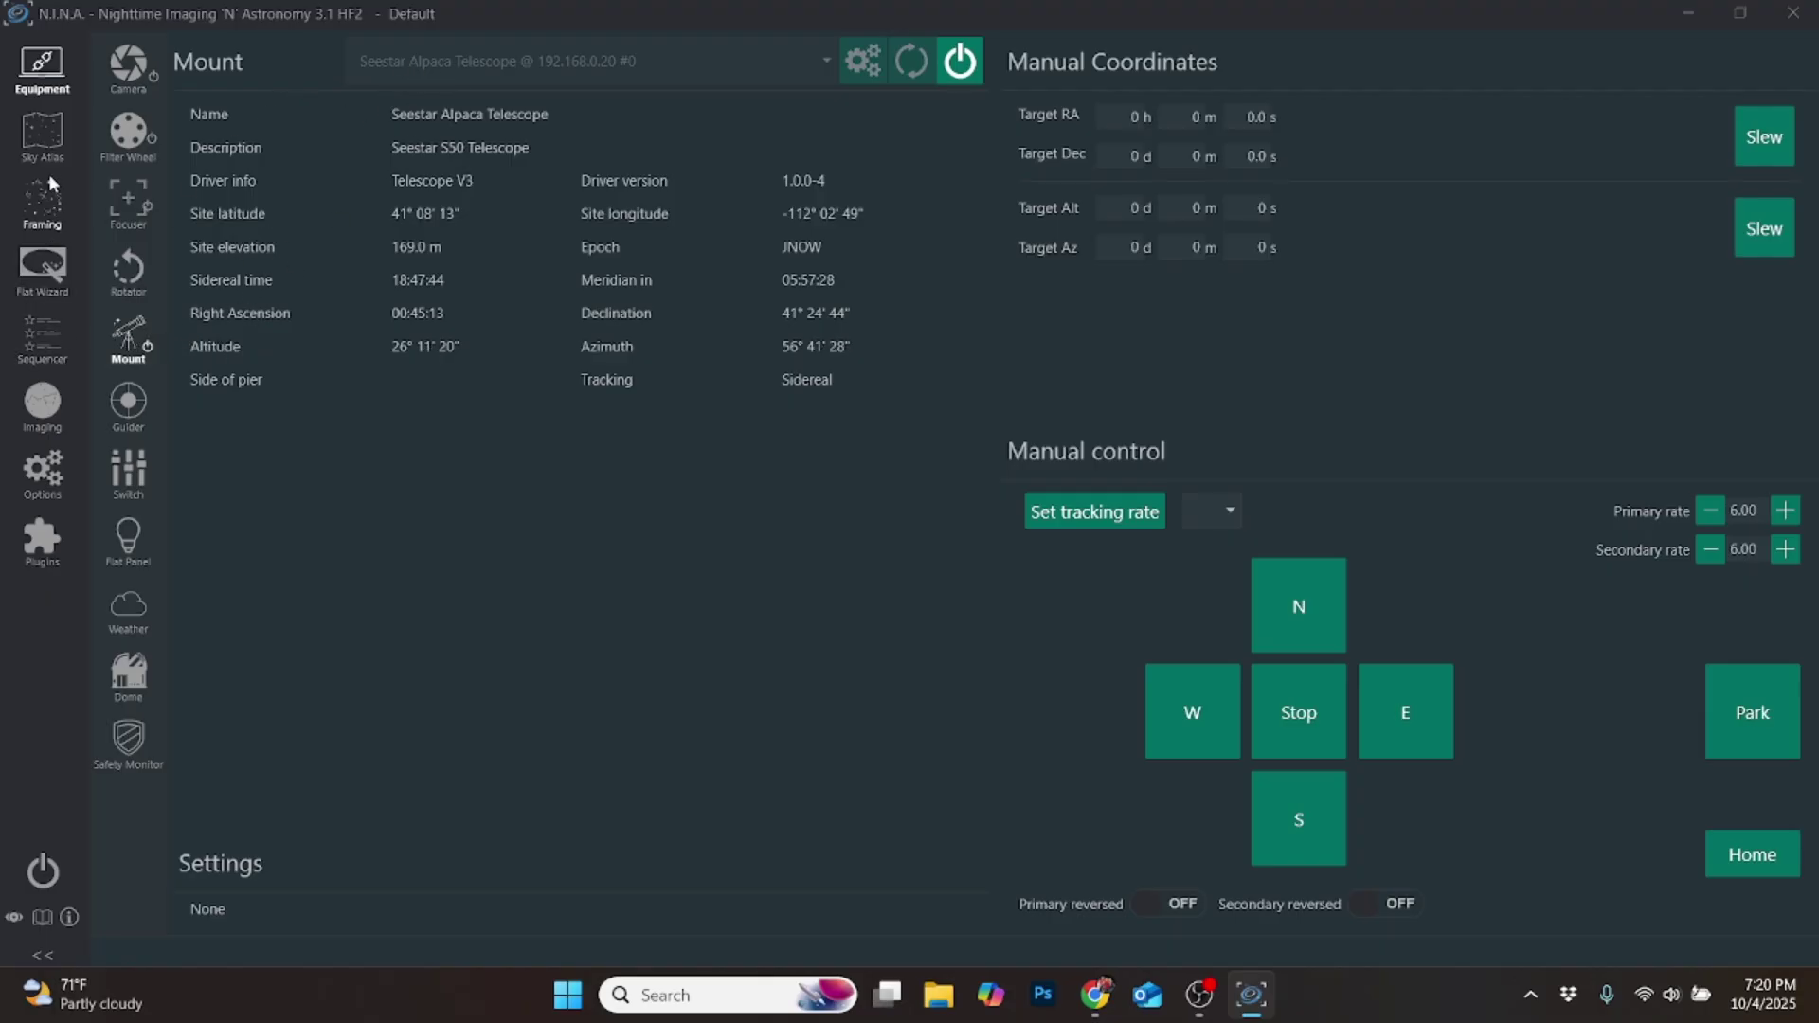
- Return to the Sky Atlas galaxy results, with M 31 at the top
{"action": "left_click", "coordinate": [47, 144]}
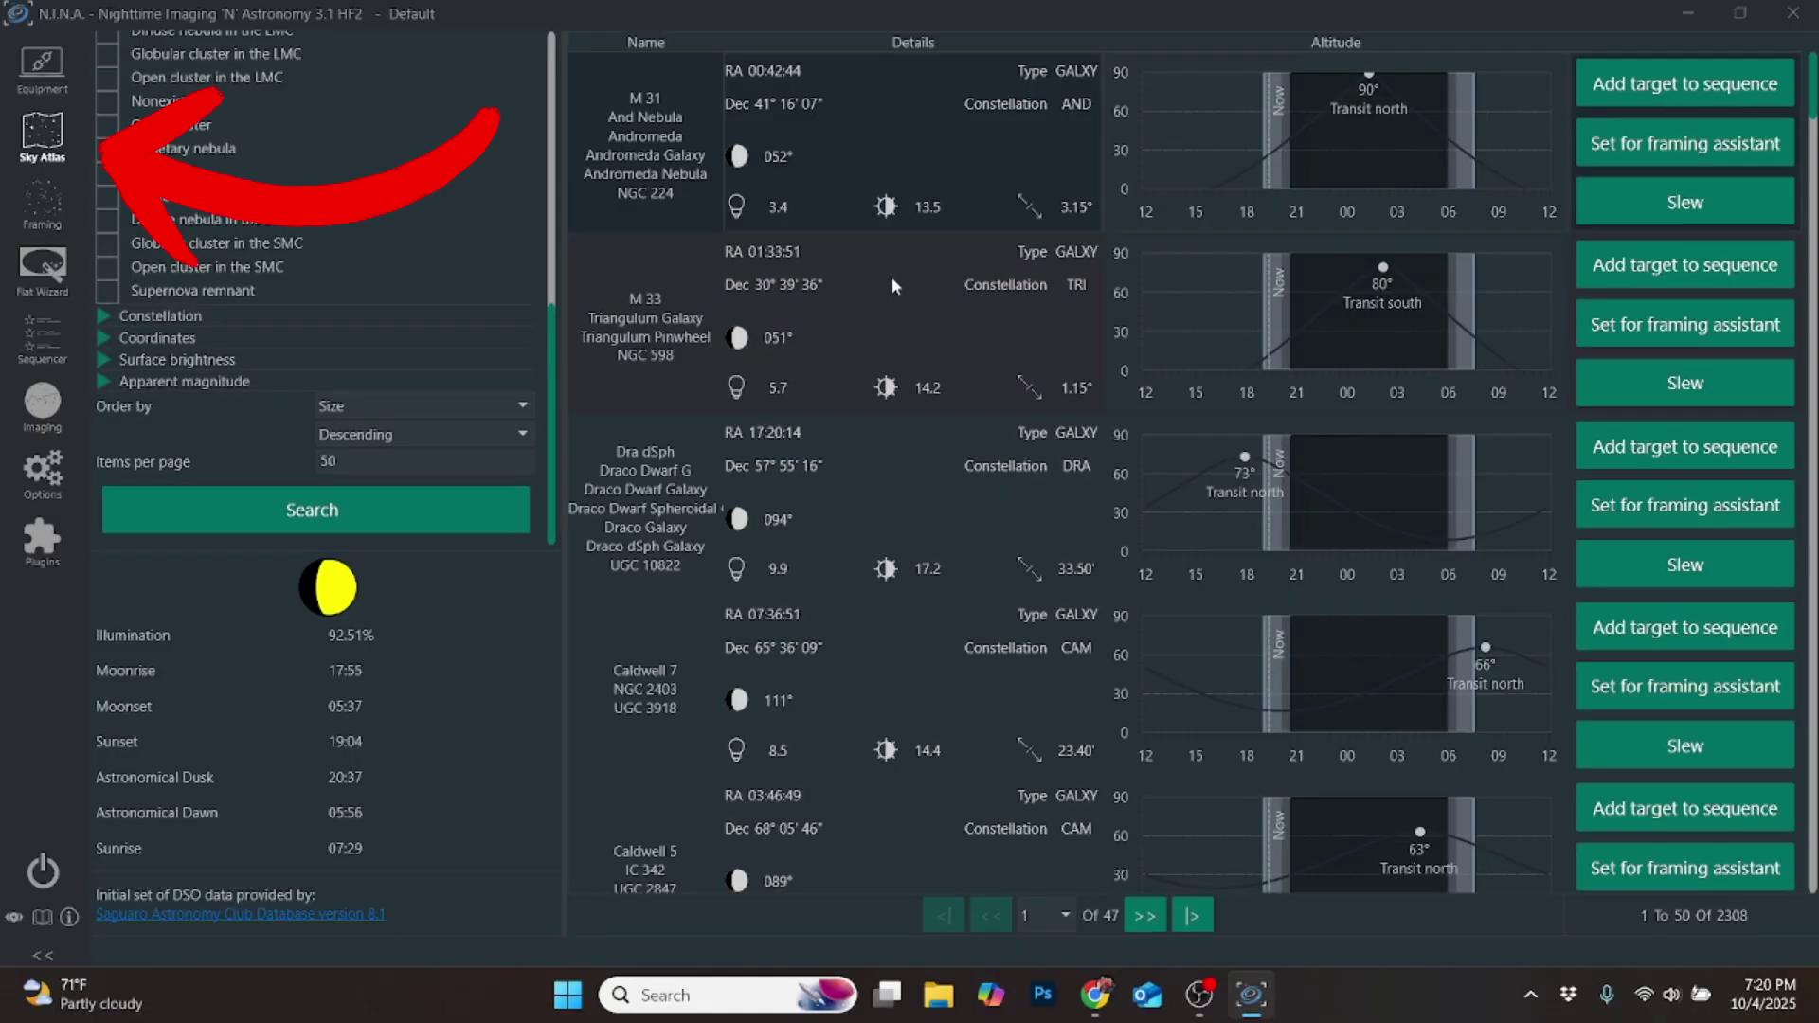